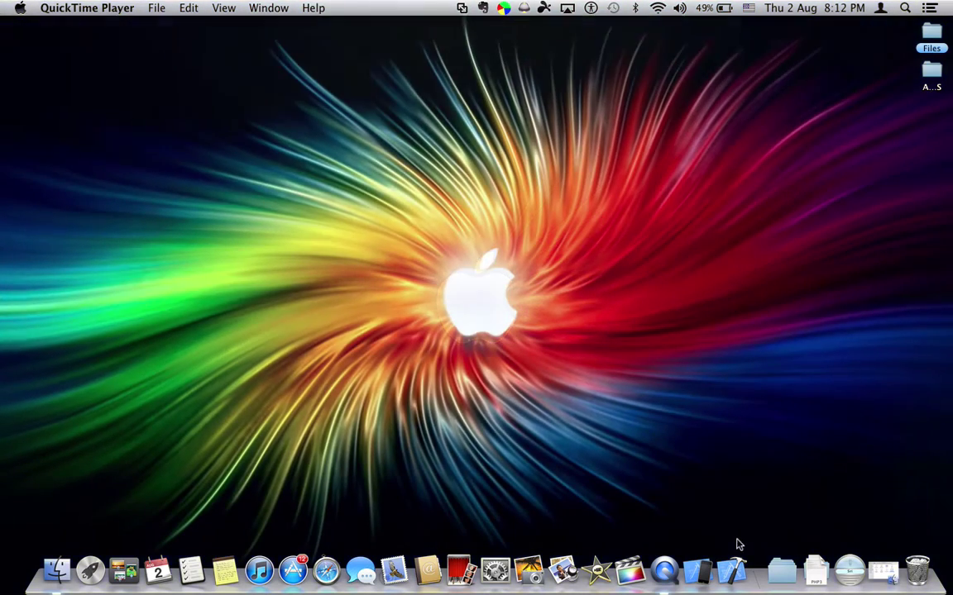
Launch Xcode from the Dock so the previous project loads.
click(732, 569)
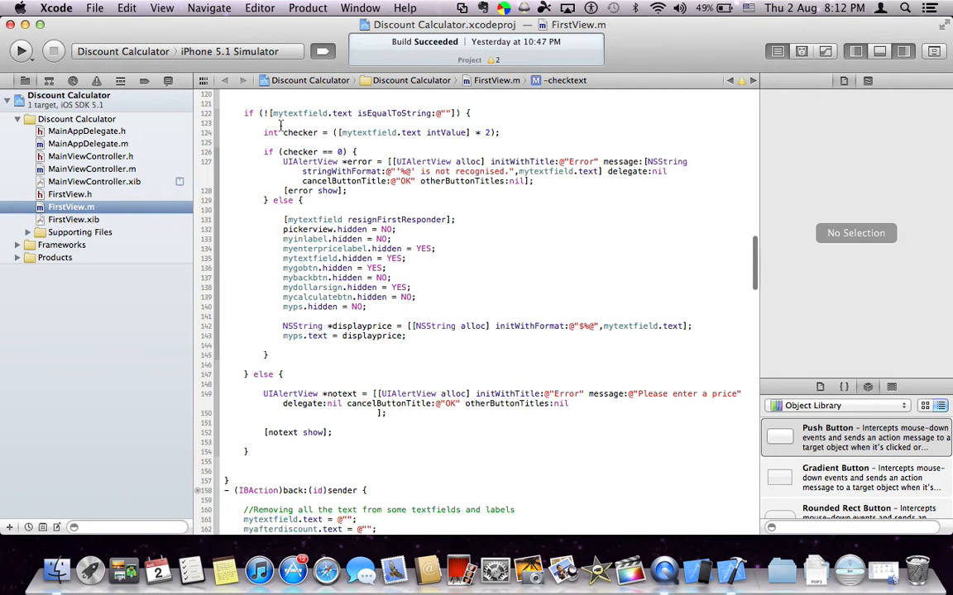
Start a new Single View Application project and correct the product name to SwitchingViews.
key(super+w)
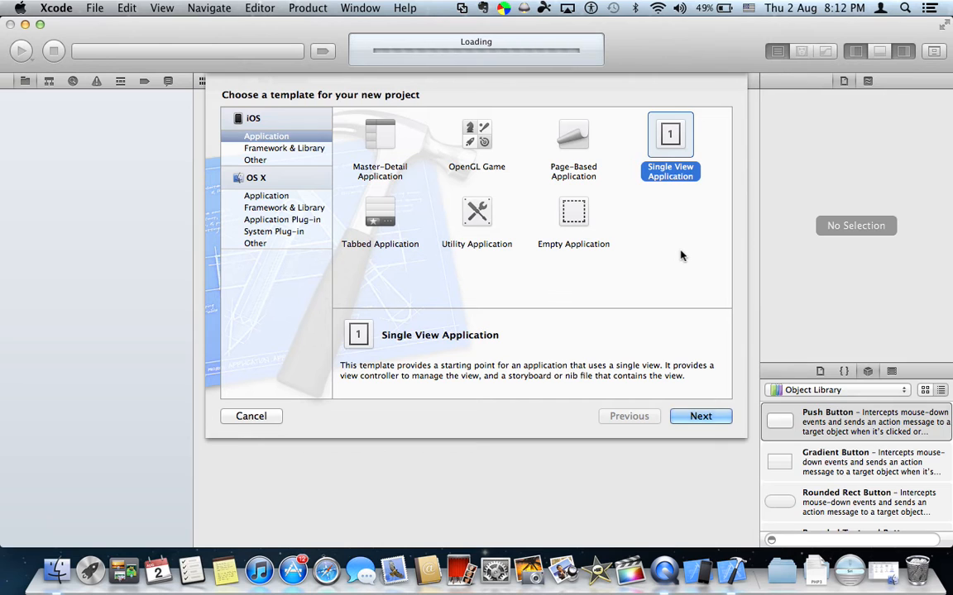
key(Return)
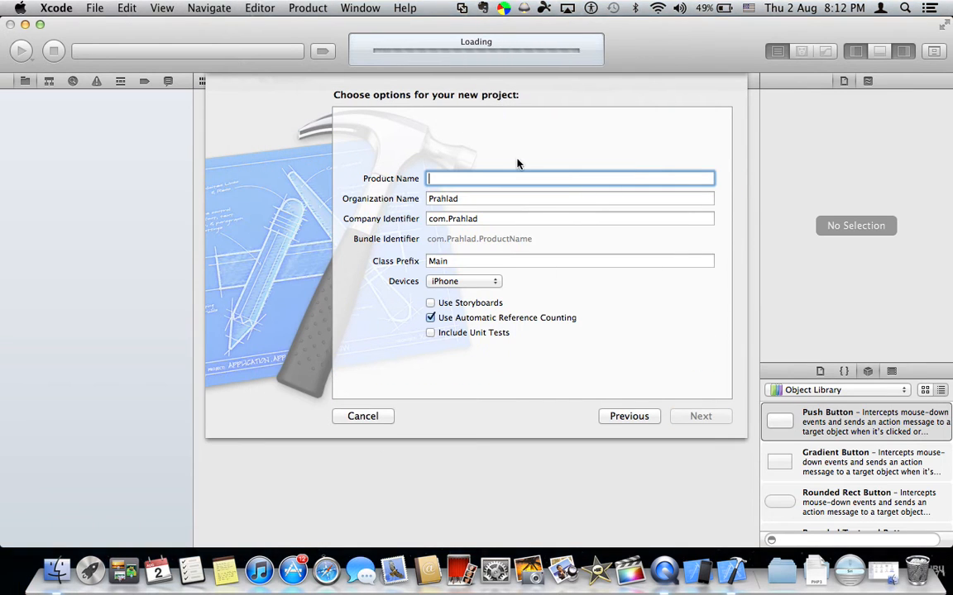
text(Sel)
key(BackSpace)
key(BackSpace)
key(BackSpace)
text(ViewControllers)
key(BackSpace)
key(BackSpace)
key(BackSpace)
key(BackSpace)
key(BackSpace)
key(BackSpace)
key(BackSpace)
key(BackSpace)
key(BackSpace)
key(BackSpace)
key(BackSpace)
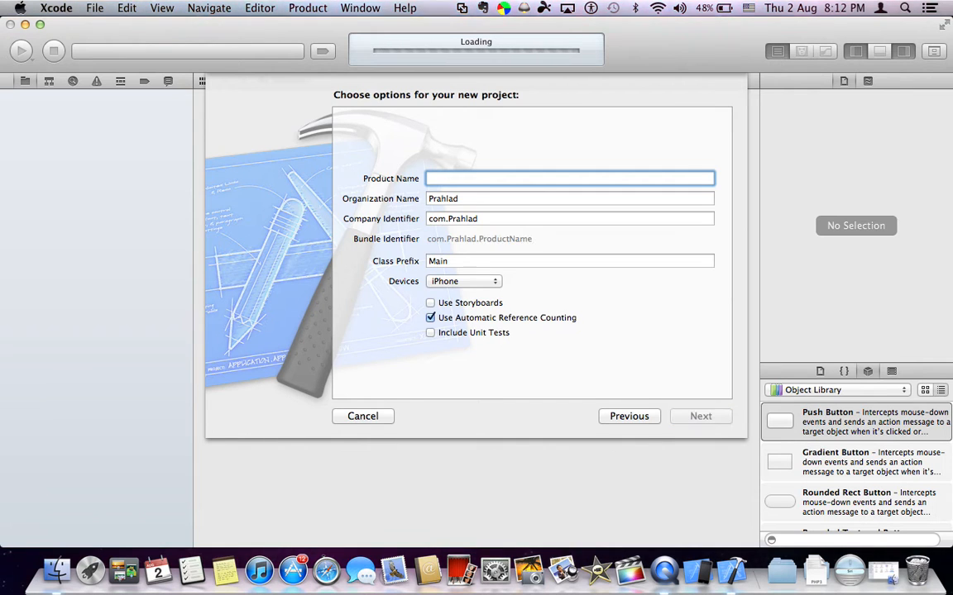
text(Switc)
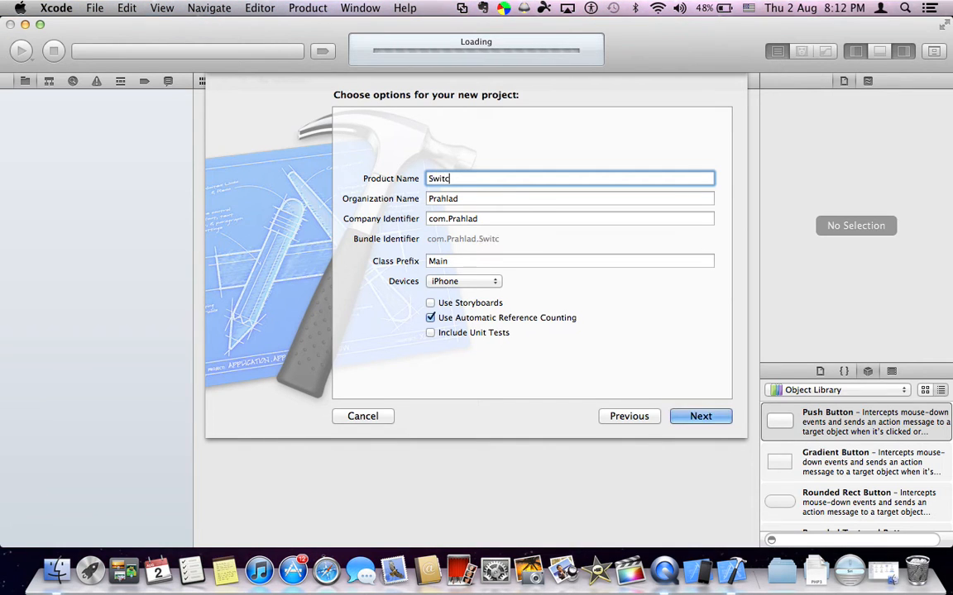
text(hingViews)
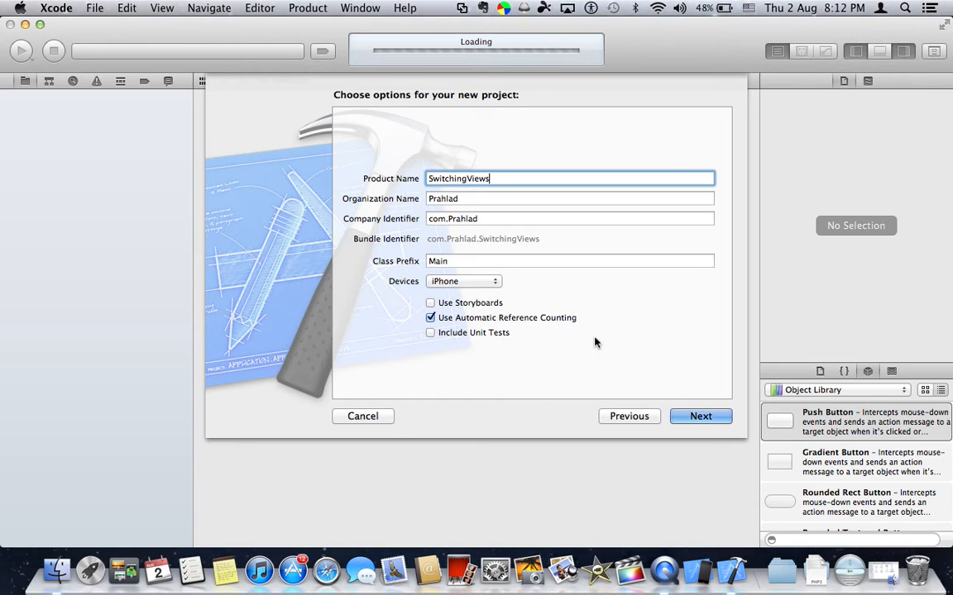
Confirm the options, create the SwitchingViews project and bring its window forward.
click(716, 418)
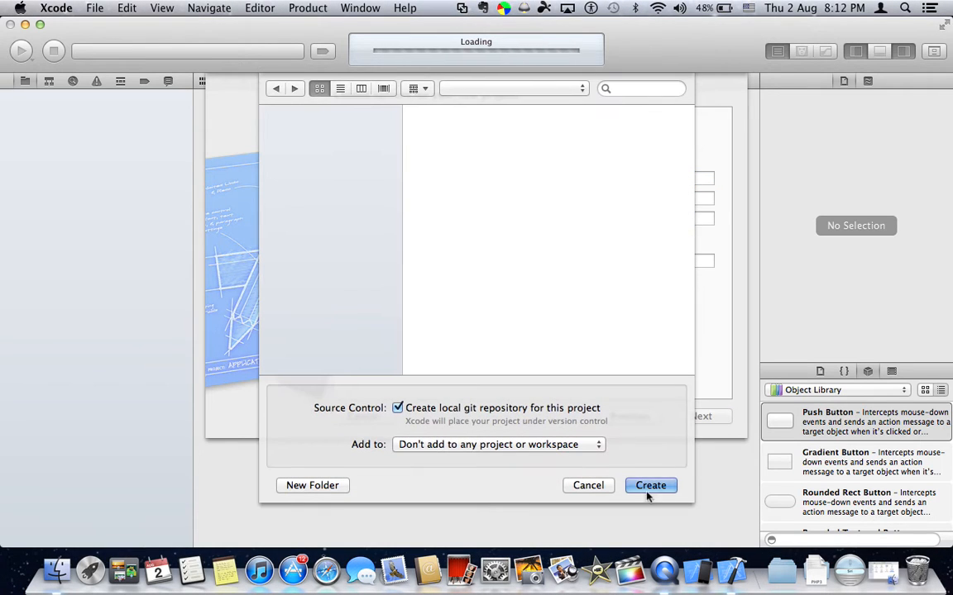
click(653, 488)
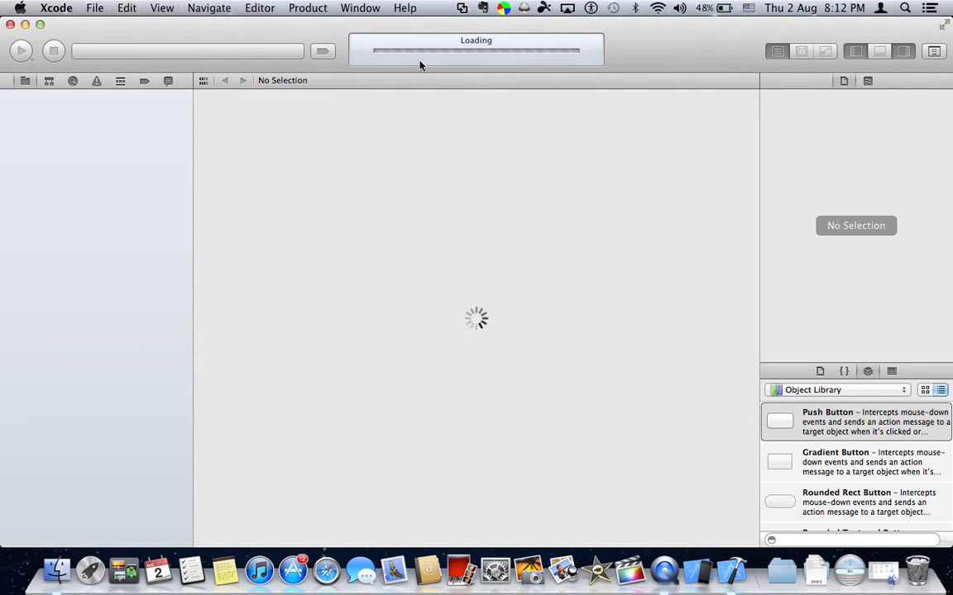
click(365, 71)
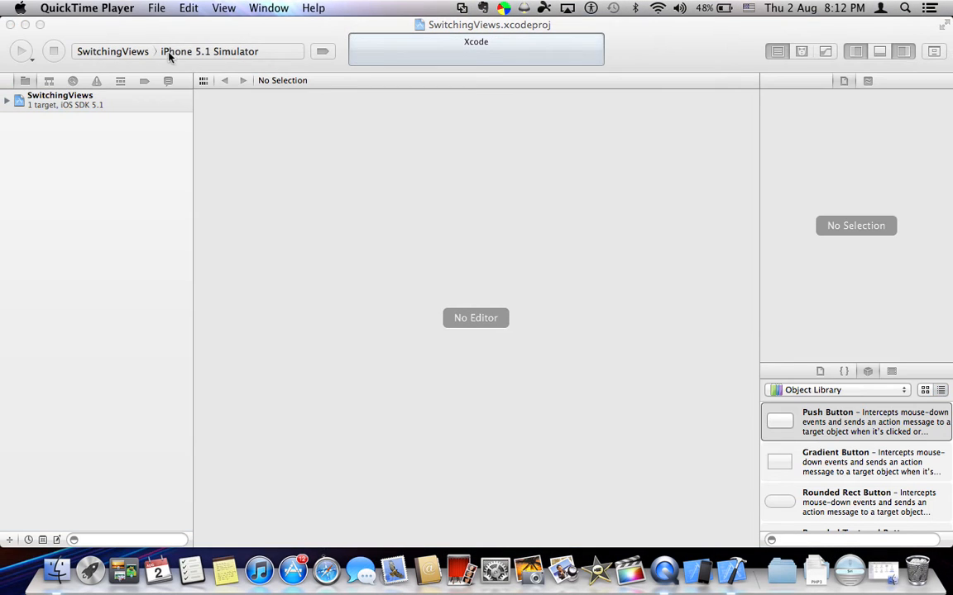
click(153, 36)
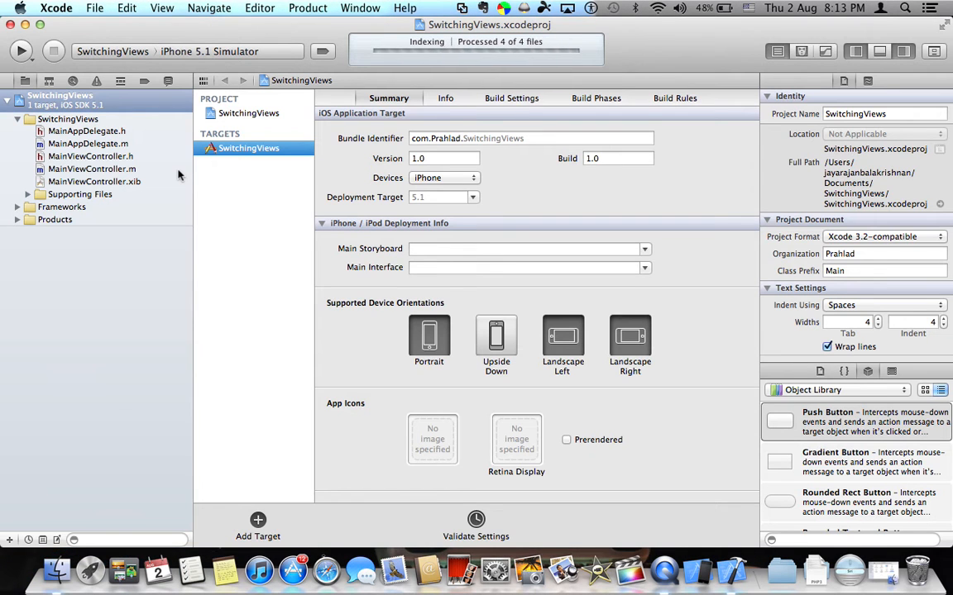
Add a new Objective-C class named SecondViewController with a XIB interface file.
key(super+n)
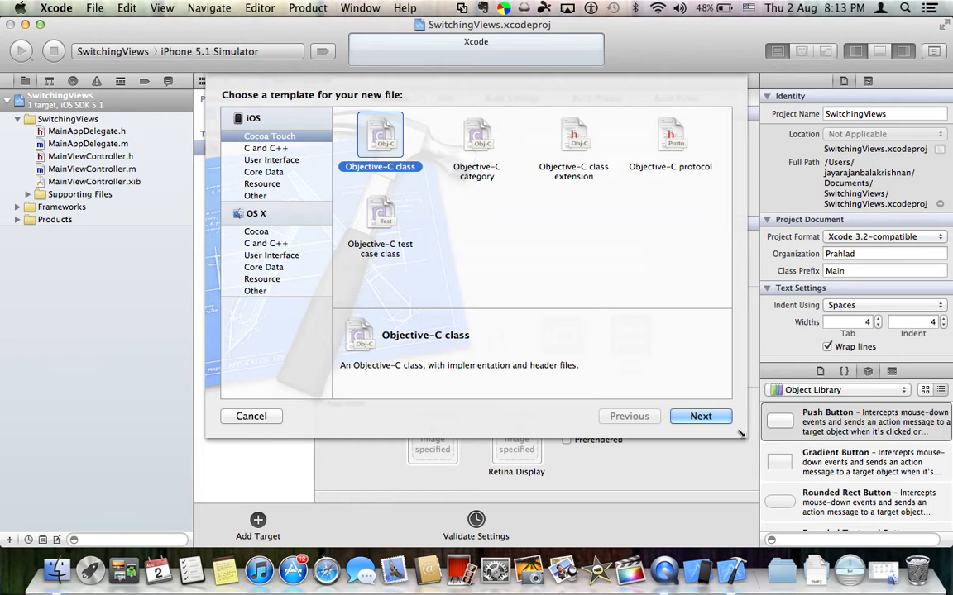
click(721, 417)
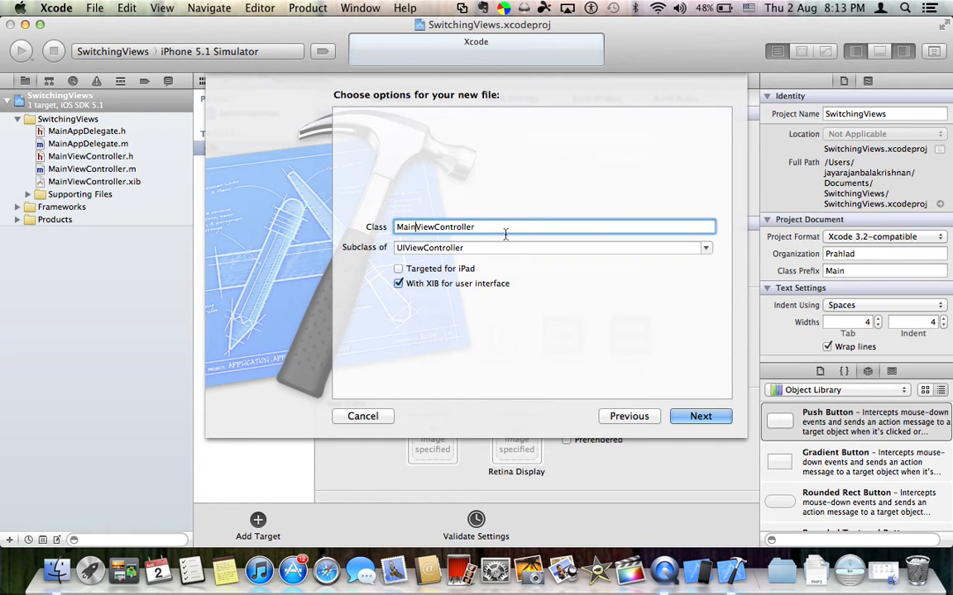
key(BackSpace)
key(BackSpace)
key(BackSpace)
key(BackSpace)
text(Second)
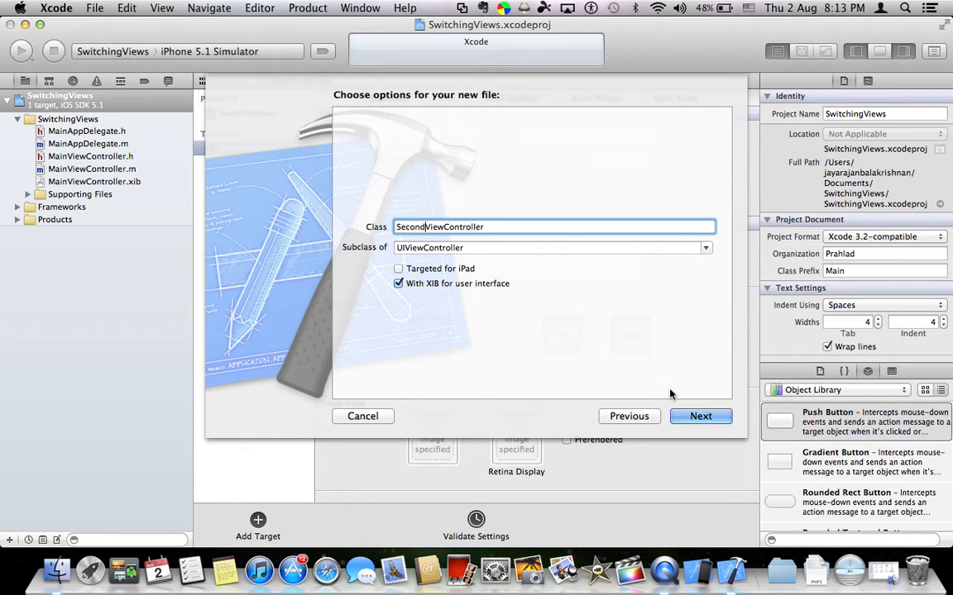
click(700, 416)
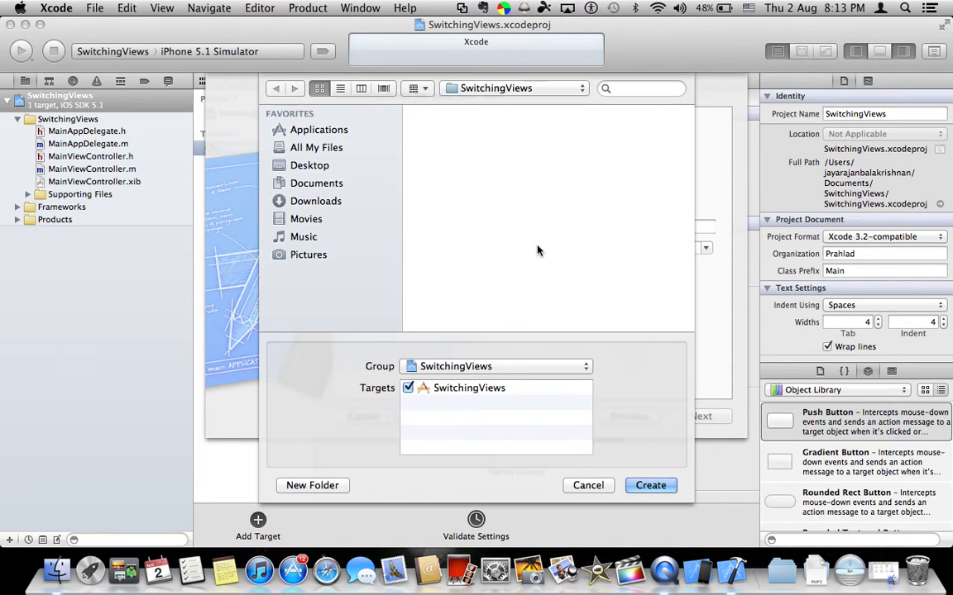
key(Escape)
key(Escape)
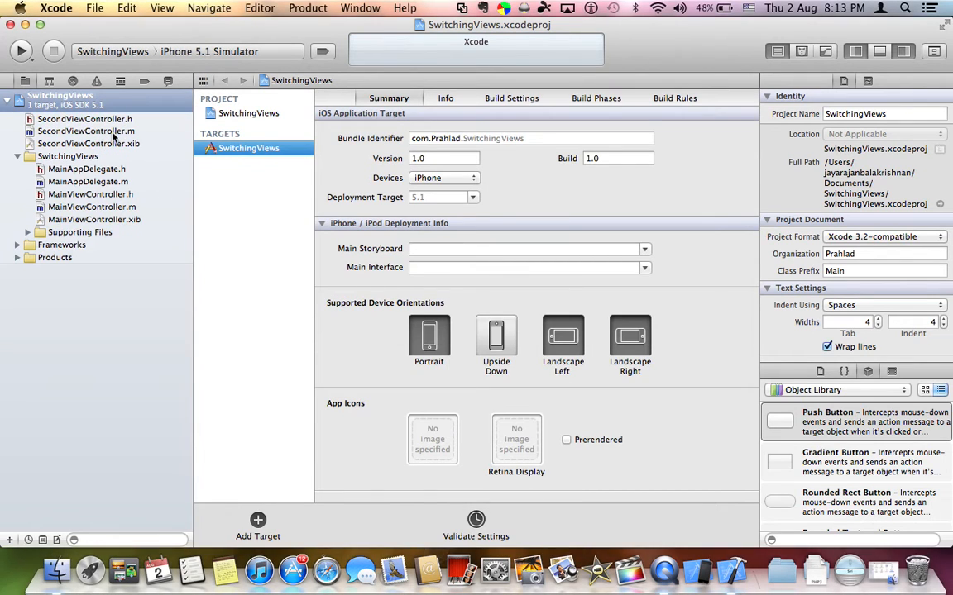
Move the three SecondViewController files into the SwitchingViews group.
click(85, 119)
shift+click(88, 143)
drag(97, 132, 104, 222)
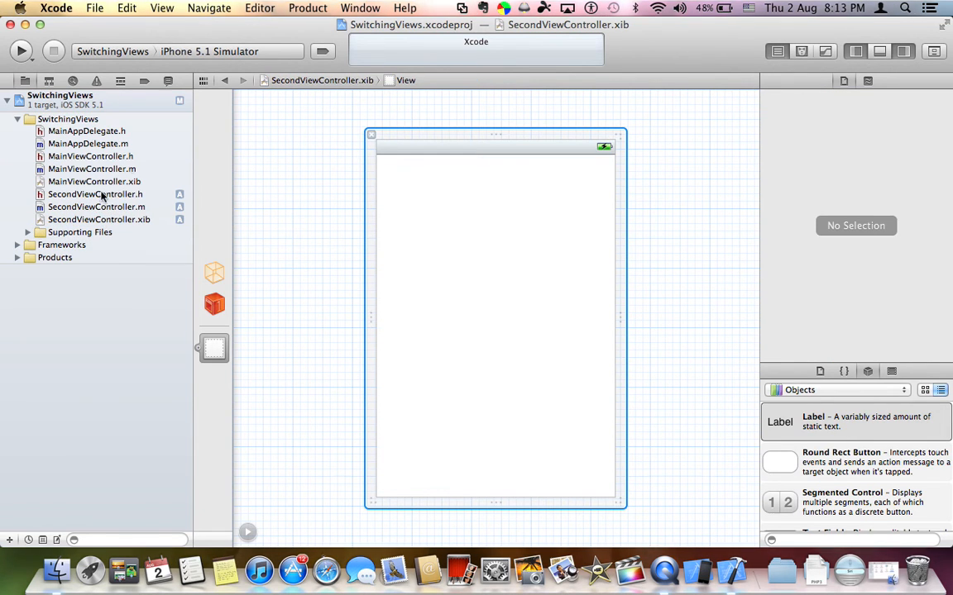
Give MainViewController.xib's view a green background.
click(117, 183)
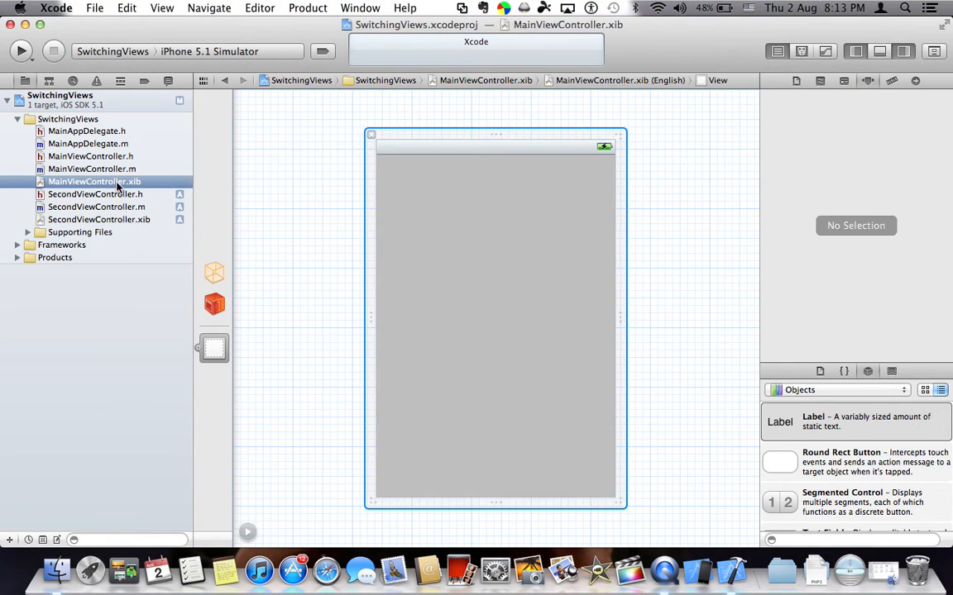
click(552, 299)
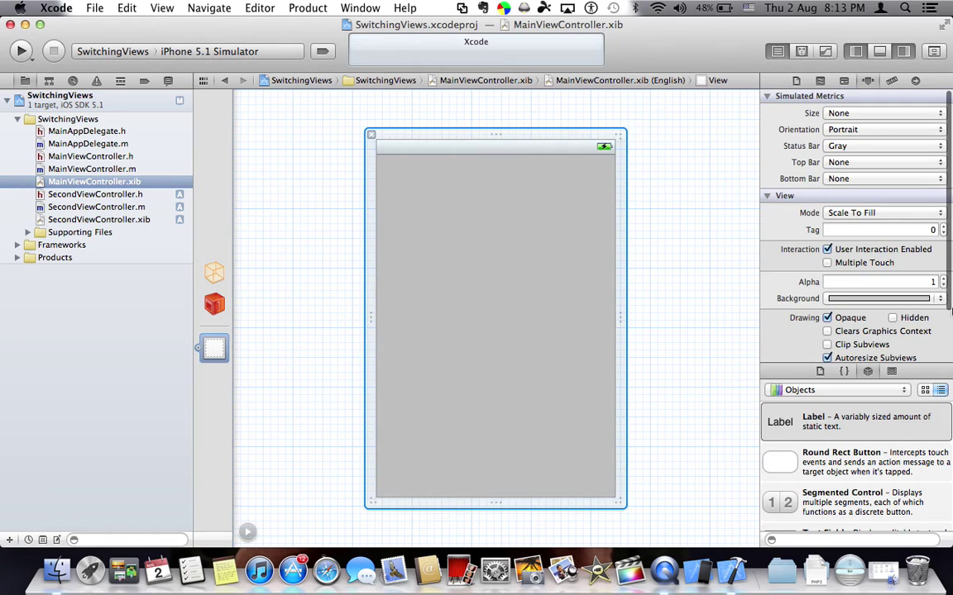
click(929, 297)
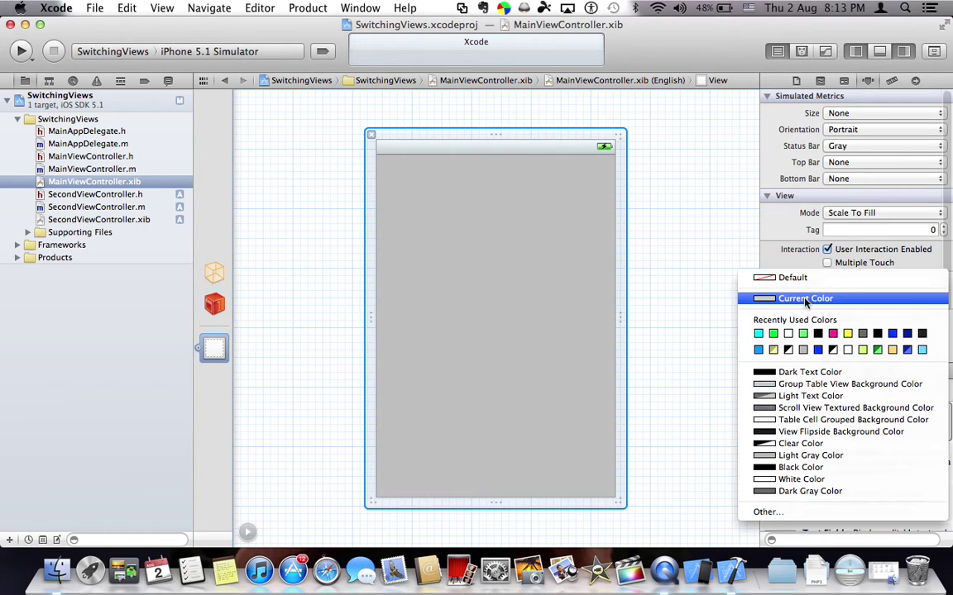
click(771, 334)
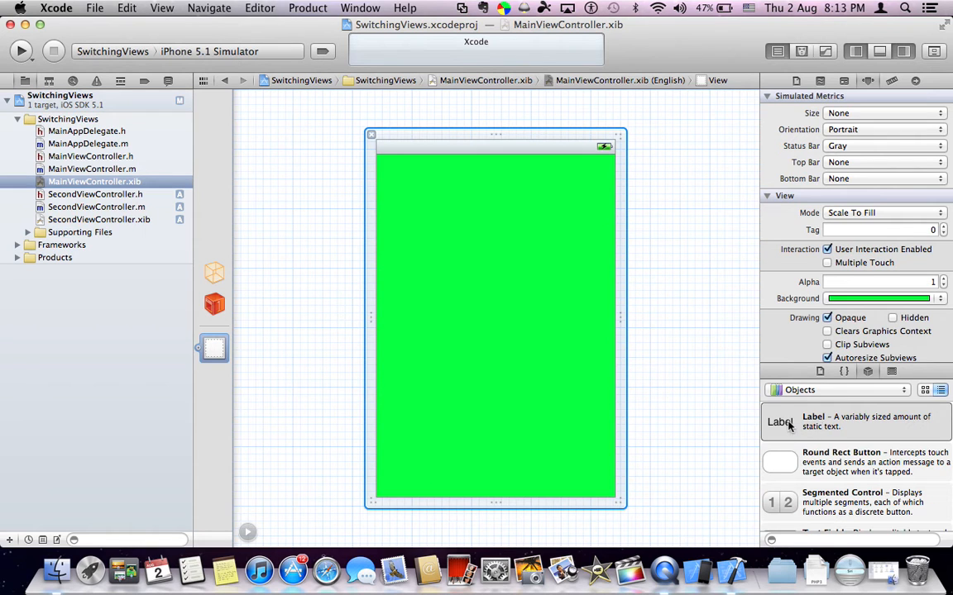
Add a centred Round Rect Button titled Switch Views! to the main view.
mouse_move(780, 461)
mouse_down()
mouse_move(496, 341)
mouse_move(504, 343)
mouse_up()
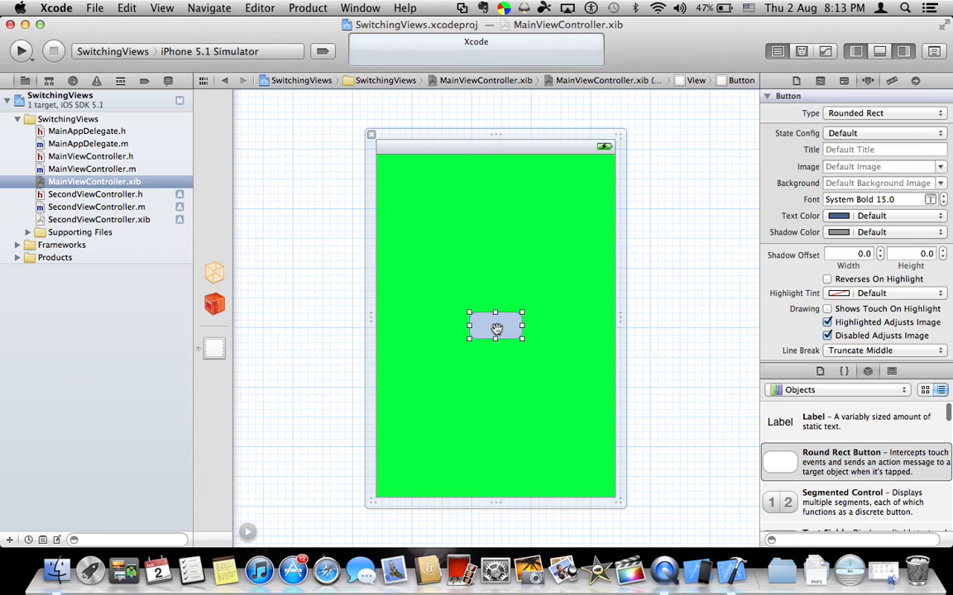
double_click(496, 329)
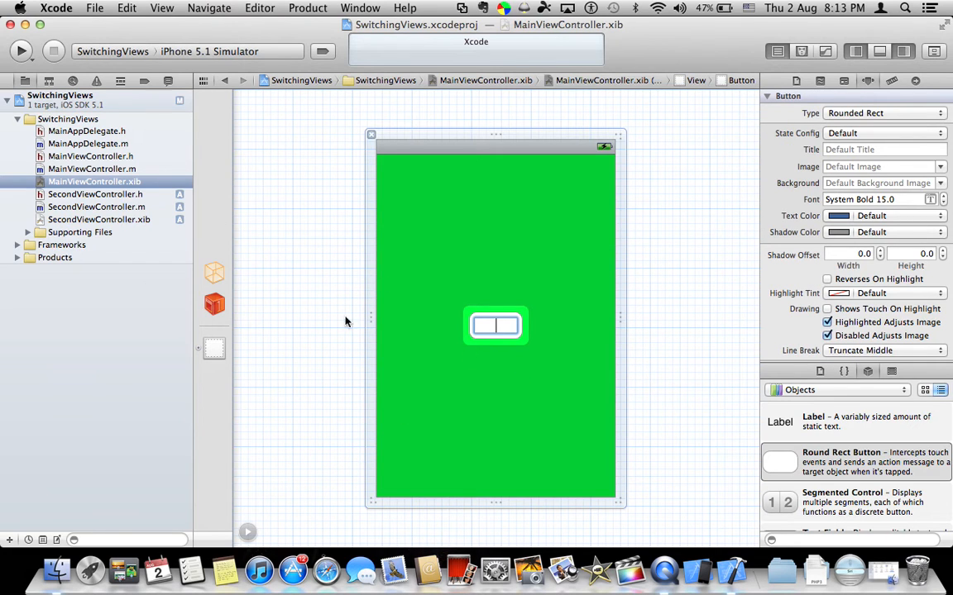
text(Switch Views!)
key(Return)
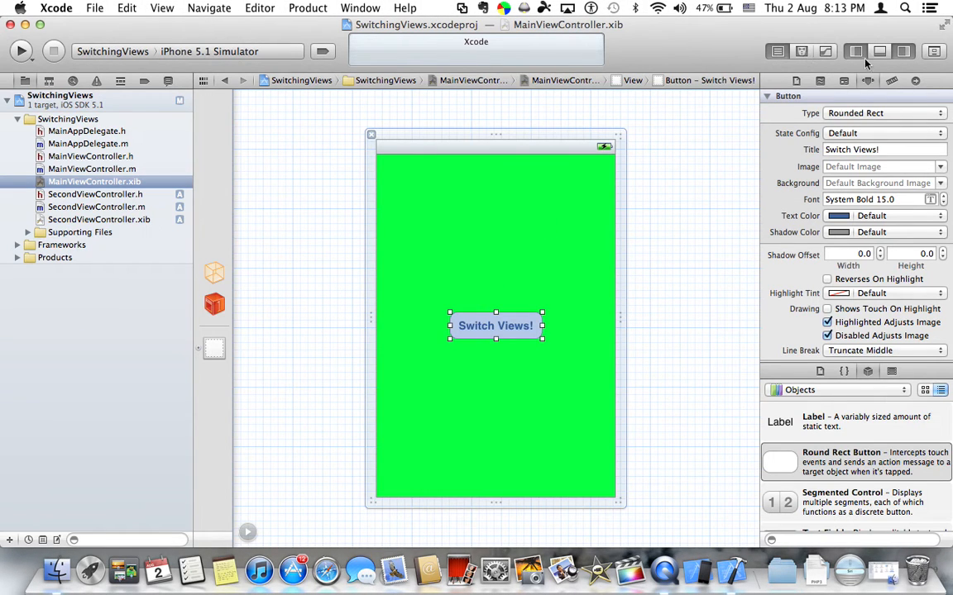
Connect the Switch Views! button to a new switch action in MainViewController.m via the Assistant editor.
click(801, 51)
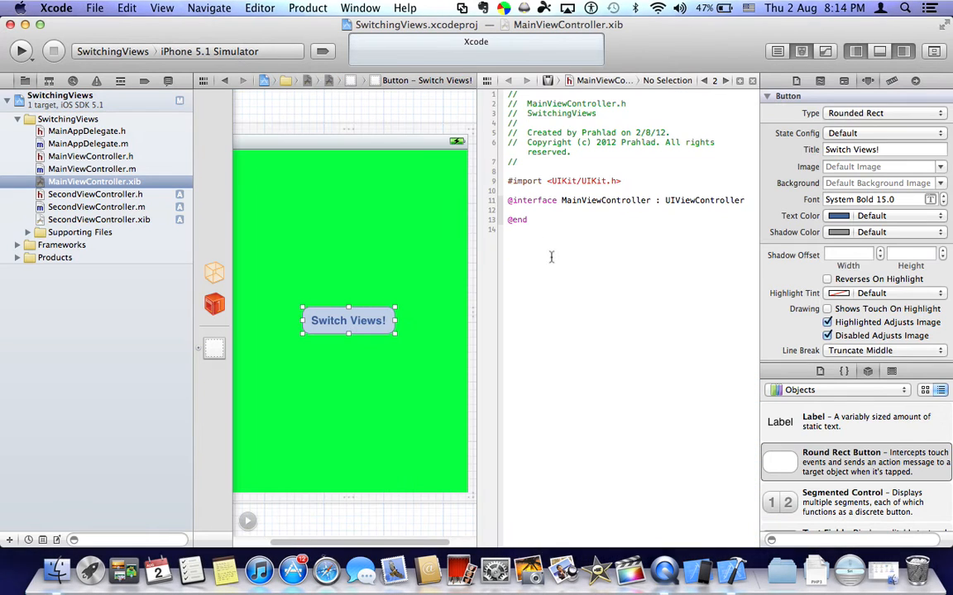
click(578, 81)
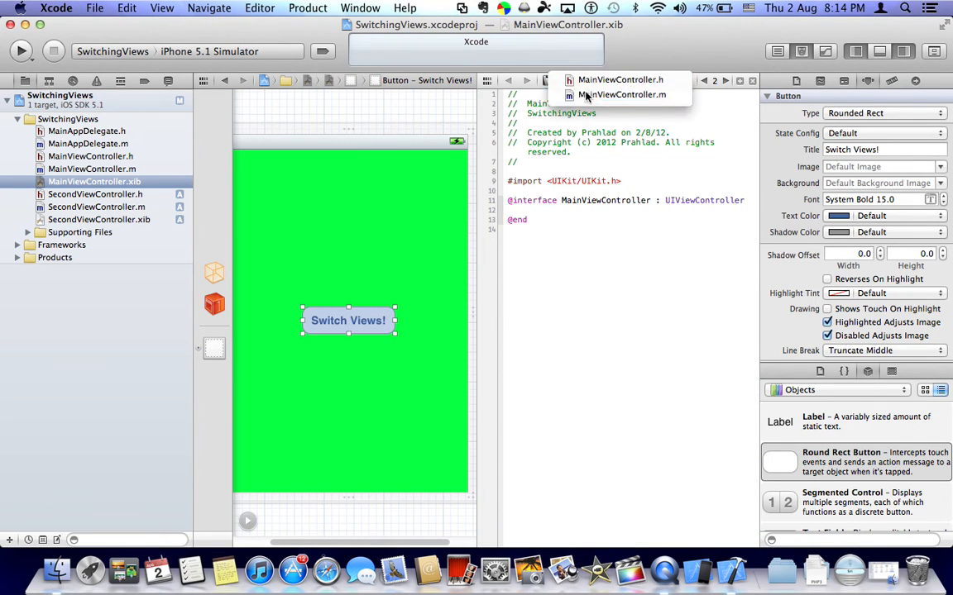
click(585, 95)
mouse_move(357, 320)
mouse_down()
mouse_move(578, 391)
mouse_move(567, 321)
mouse_up()
text(swi)
key(BackSpace)
key(BackSpace)
key(BackSpace)
text(tch)
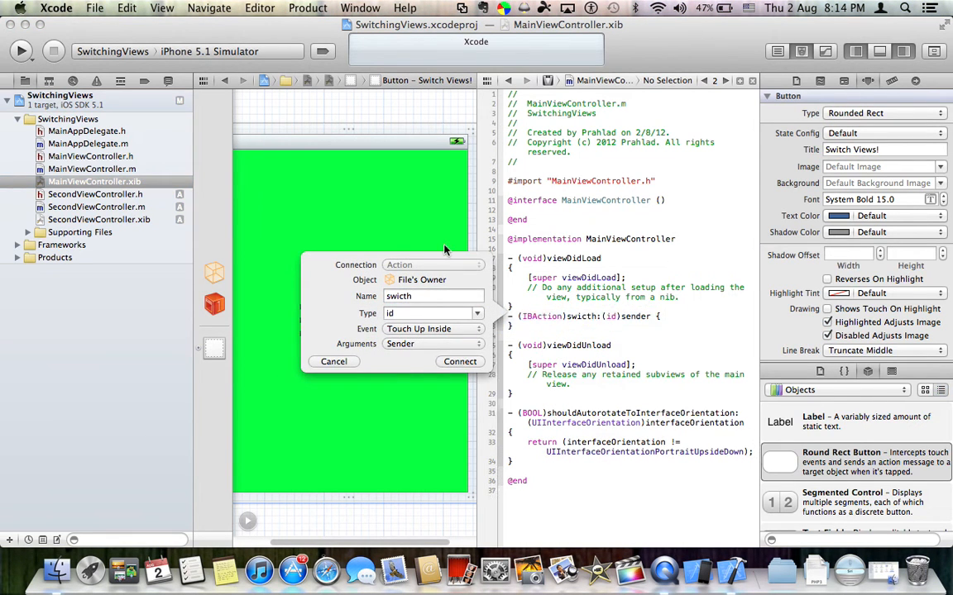
key(Return)
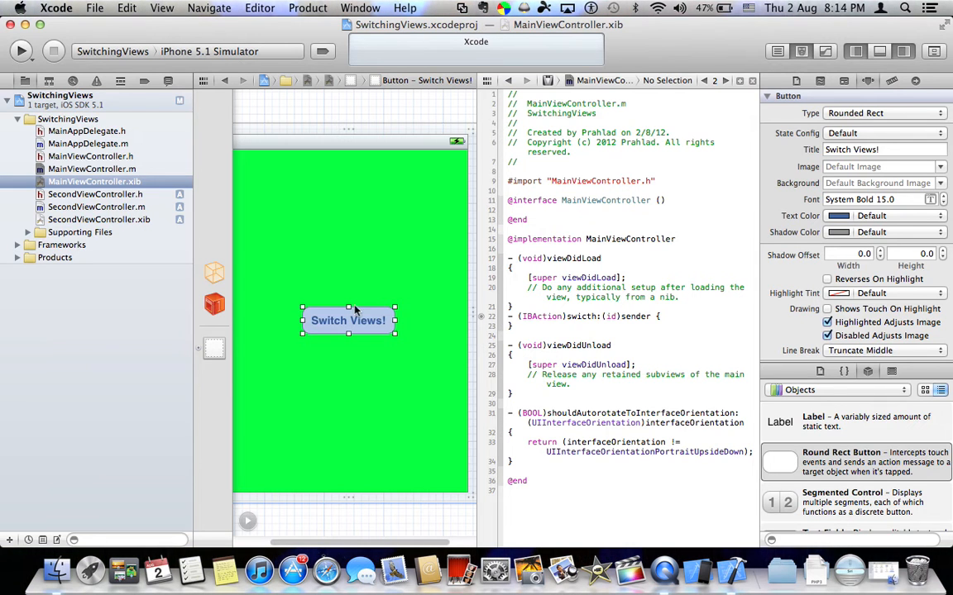
Show MainViewController.m full-width and add blank lines inside the switch action body.
click(138, 168)
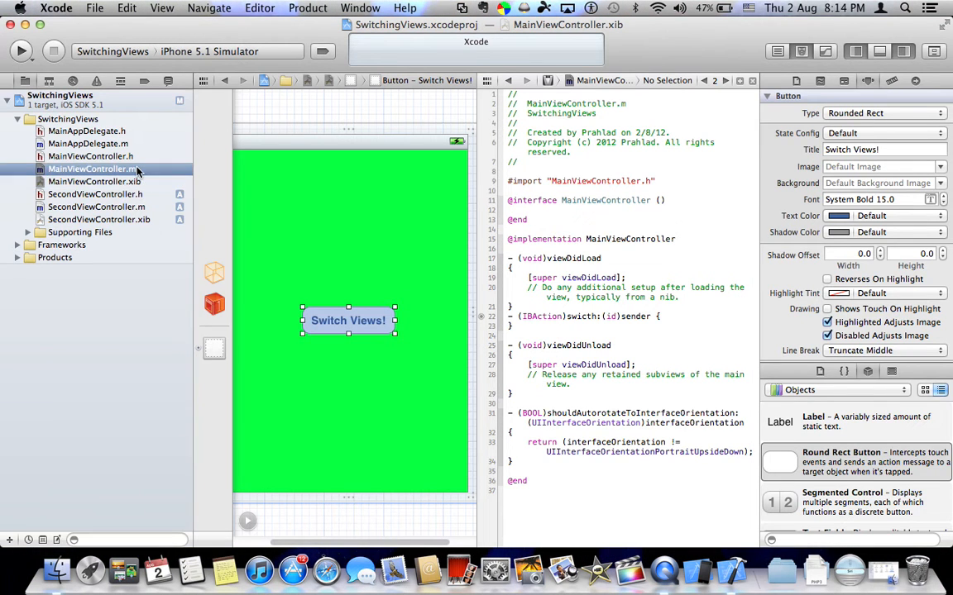
click(777, 53)
click(399, 300)
key(Return)
key(Return)
click(322, 288)
key(Return)
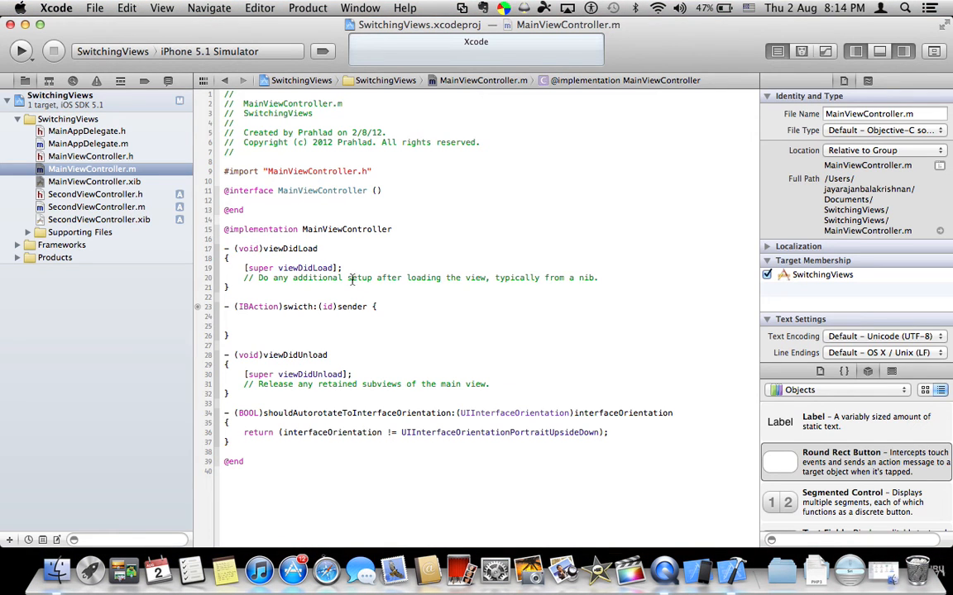
Add #import "SecondViewController.h" below the existing import using code completion.
click(377, 171)
key(Return)
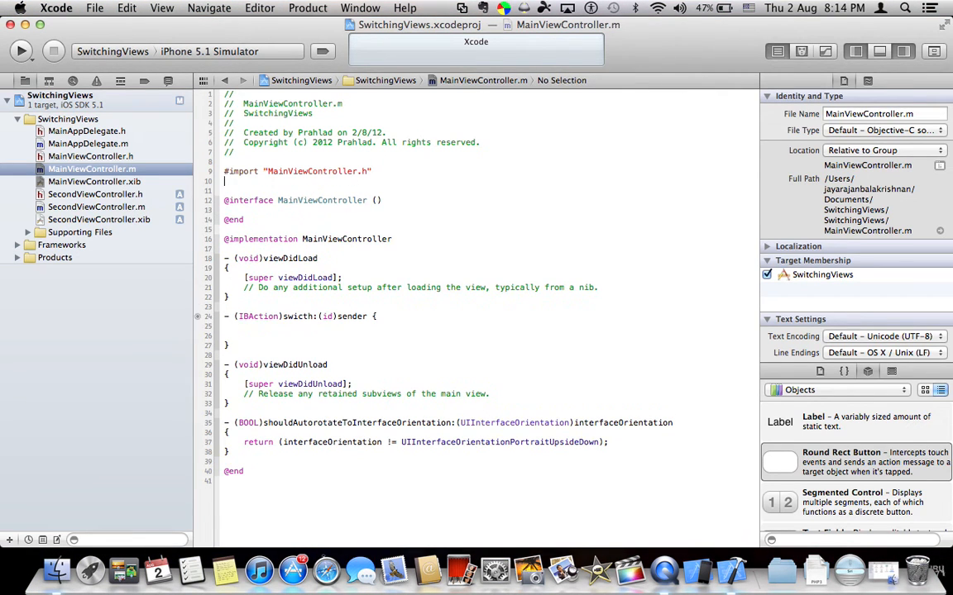
text(#import)
key(Return)
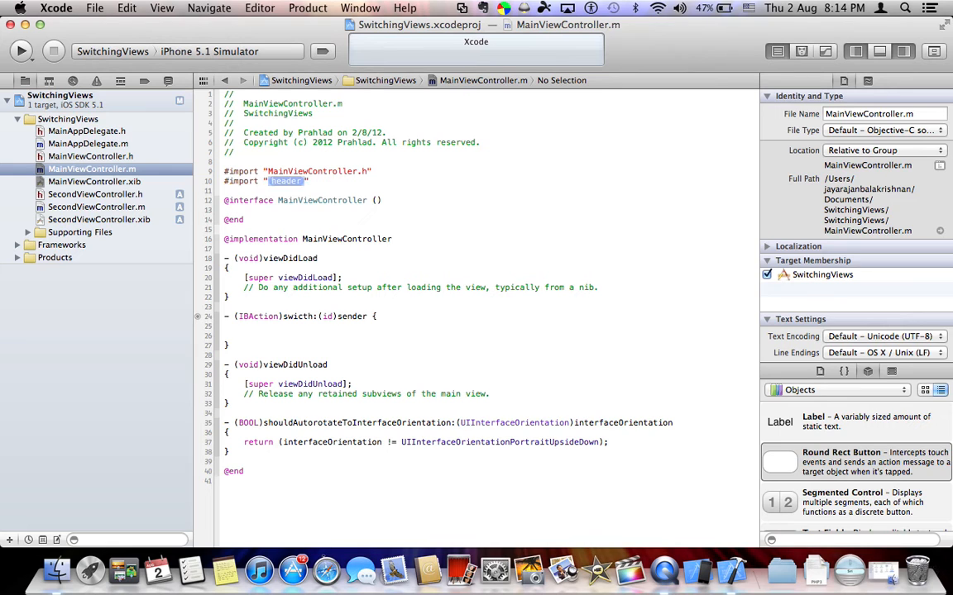
text(se)
key(BackSpace)
key(BackSpace)
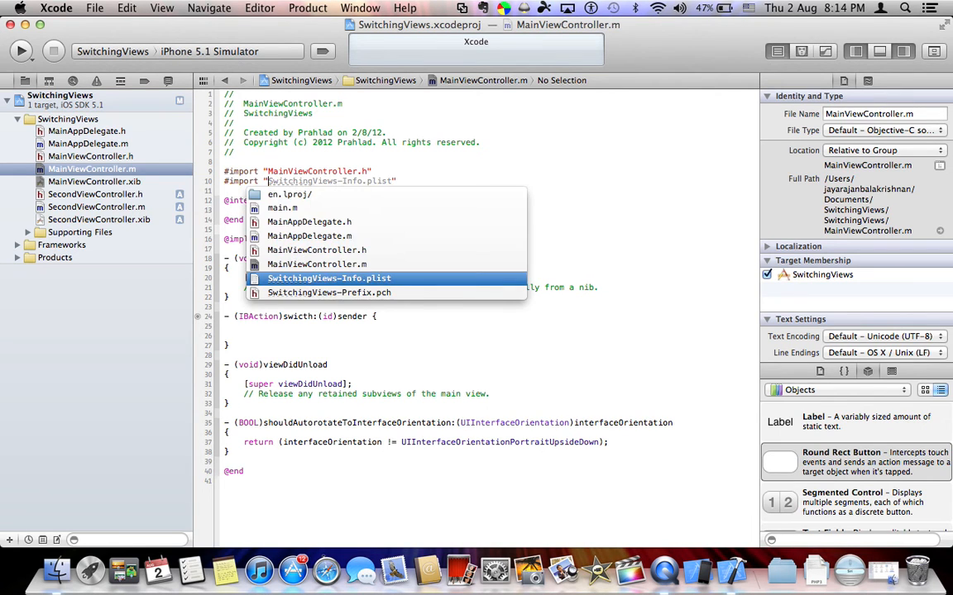
text(SecondView)
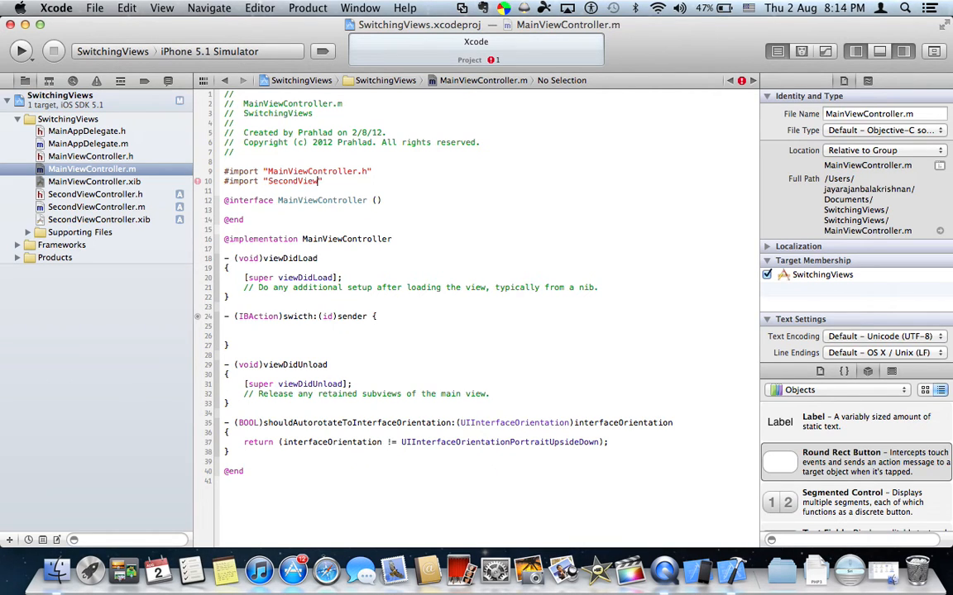
text(Controller.h)
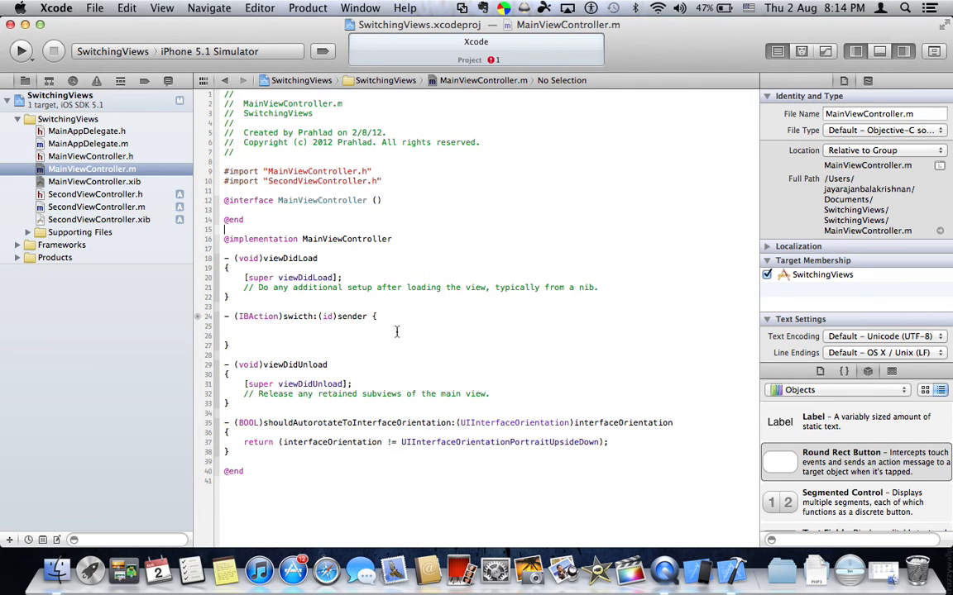
Write SecondViewController *second = [[SecondViewController alloc] initWithNibName:nil bundle:nil];.
key(Return)
key(Return)
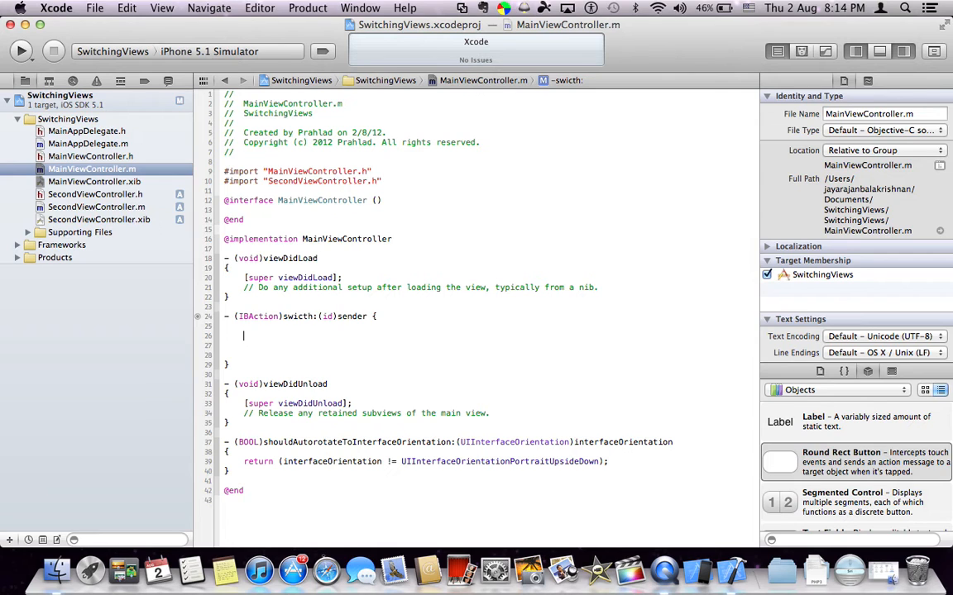
text(cond)
key(Return)
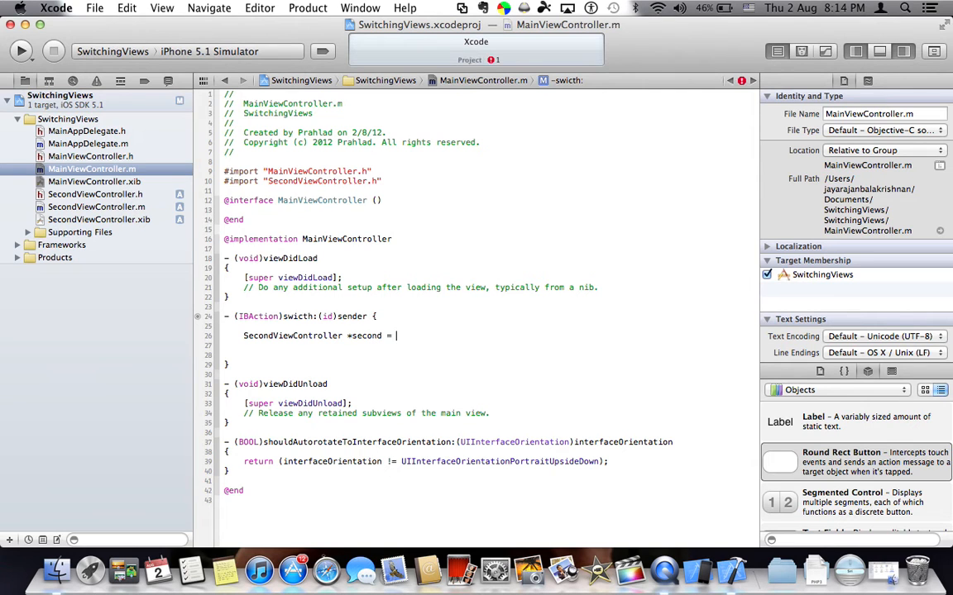
text([[ui)
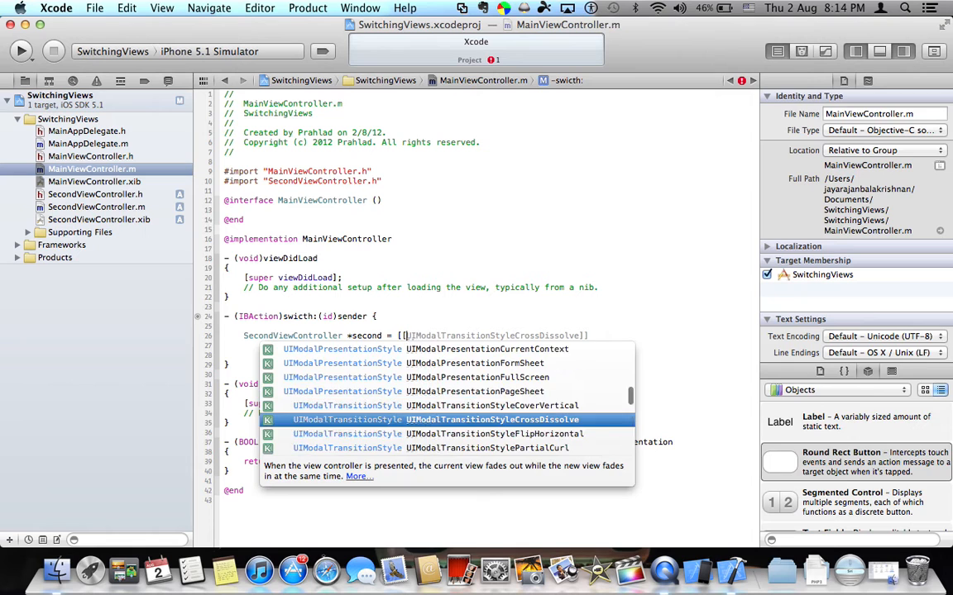
key(BackSpace)
key(BackSpace)
text(secon)
key(Down)
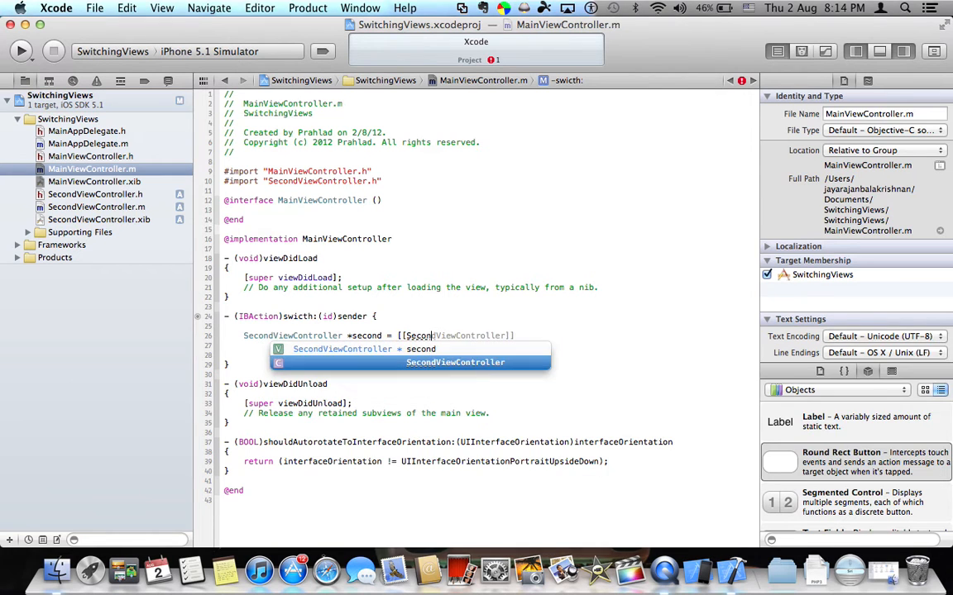
key(Return)
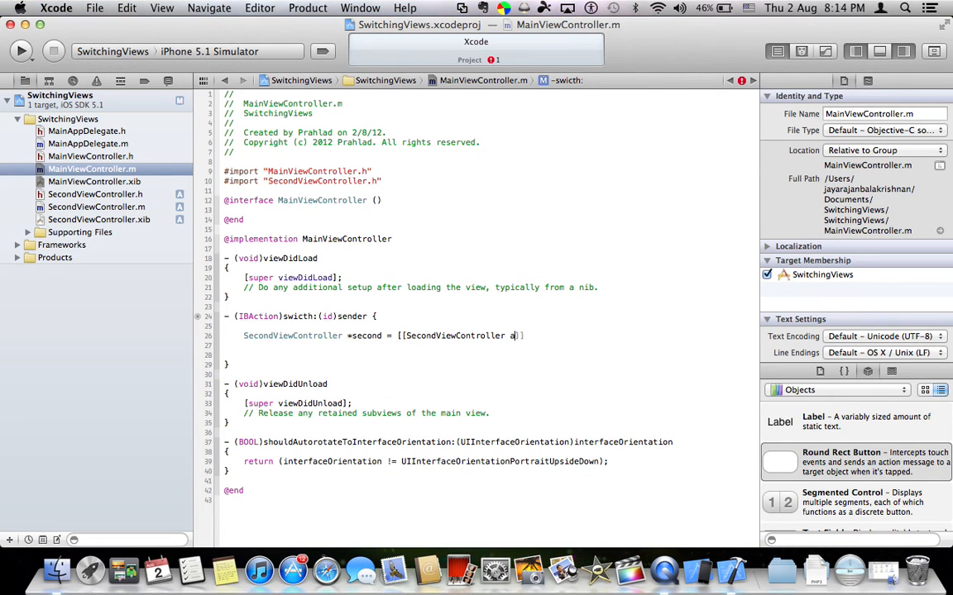
text(lloc)
key(Return)
text(nitWithNib)
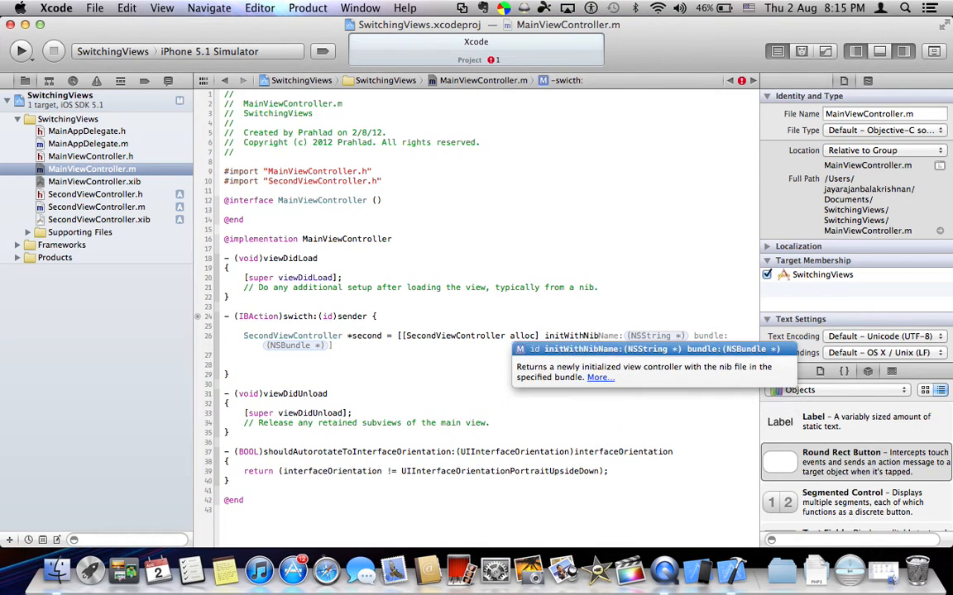
key(Return)
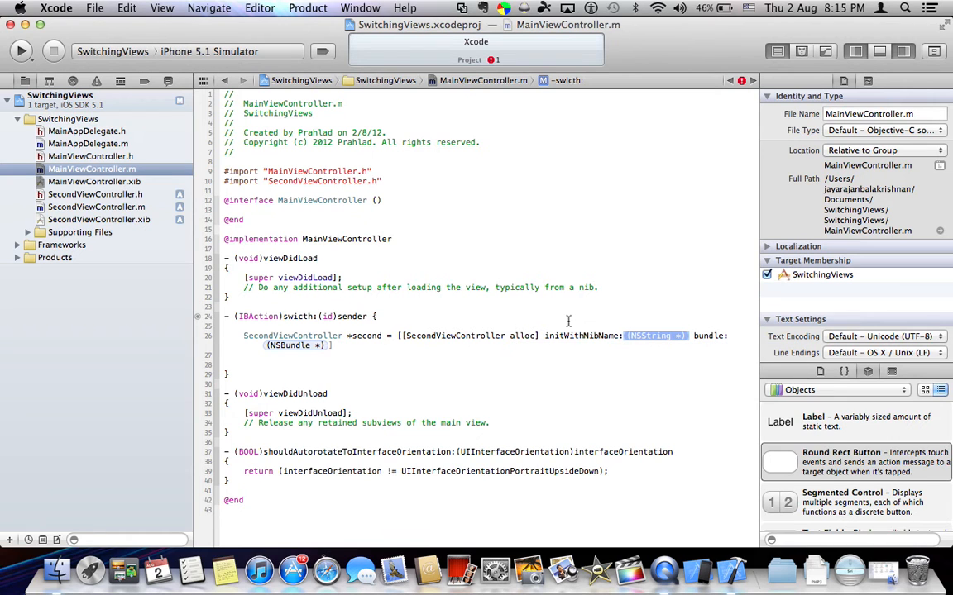
text(nilni)
key(BackSpace)
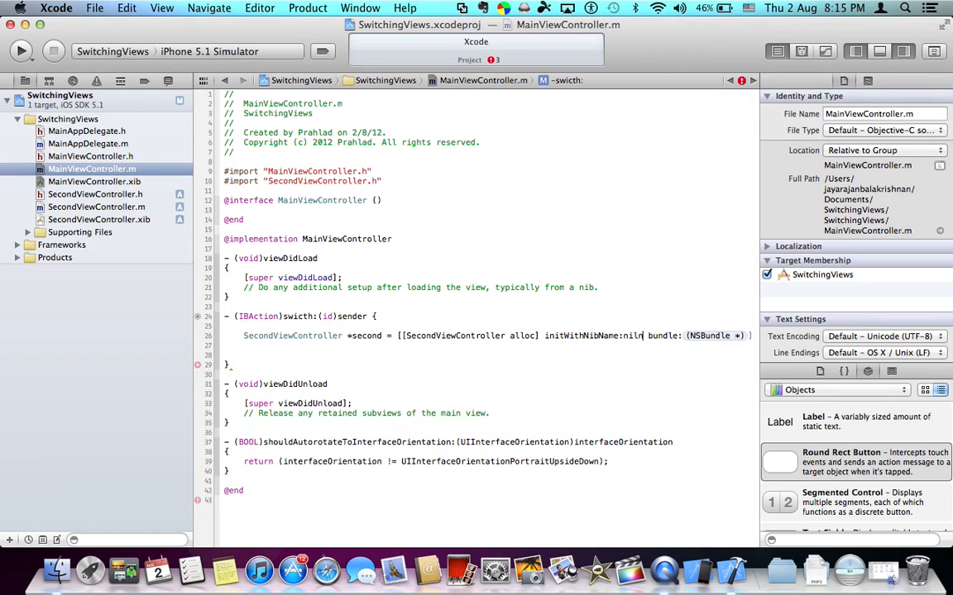
key(BackSpace)
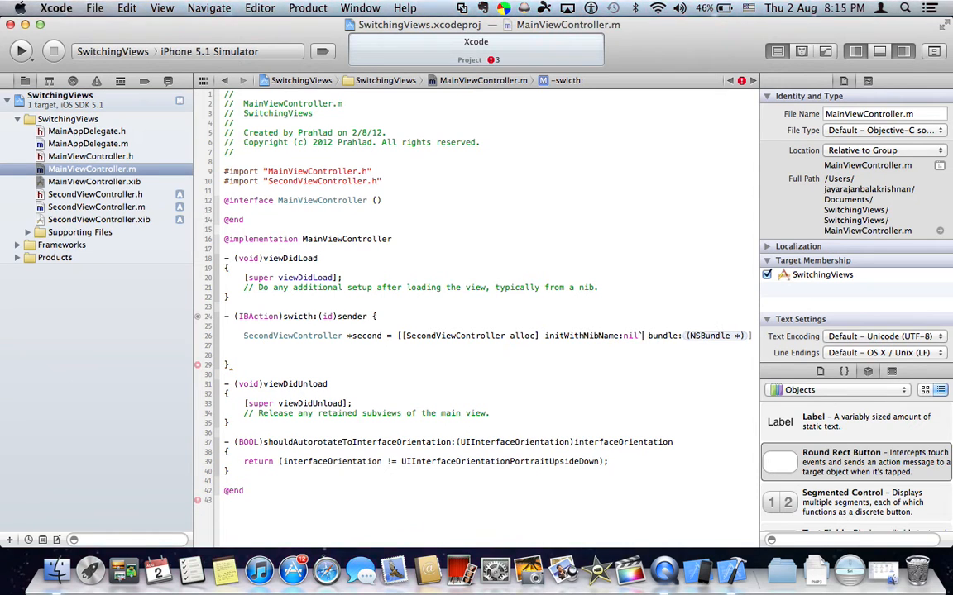
key(Tab)
text(nil];)
key(Return)
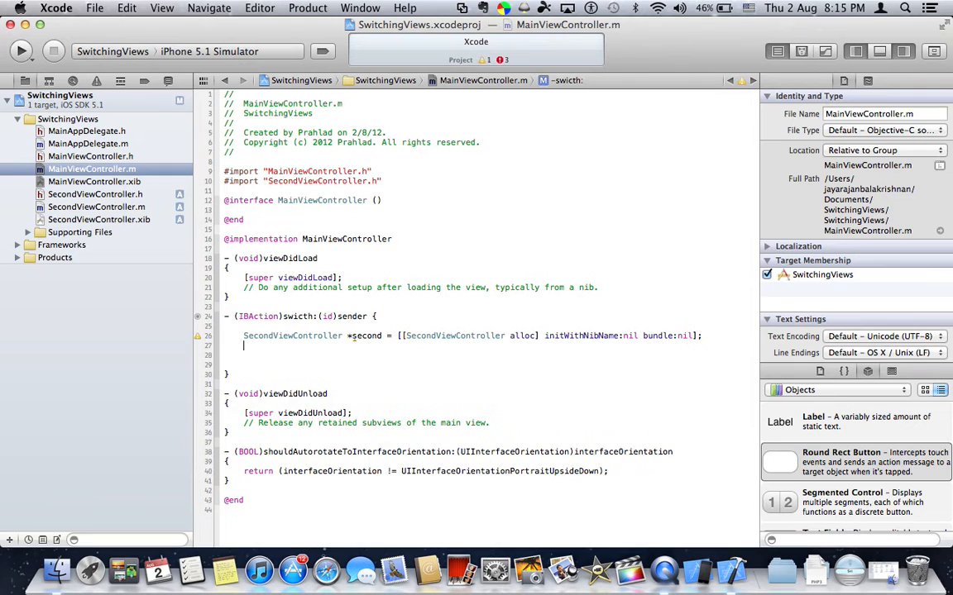
Write [self presentModalViewController:second animated:YES]; to show the second view.
key(Return)
text([self )
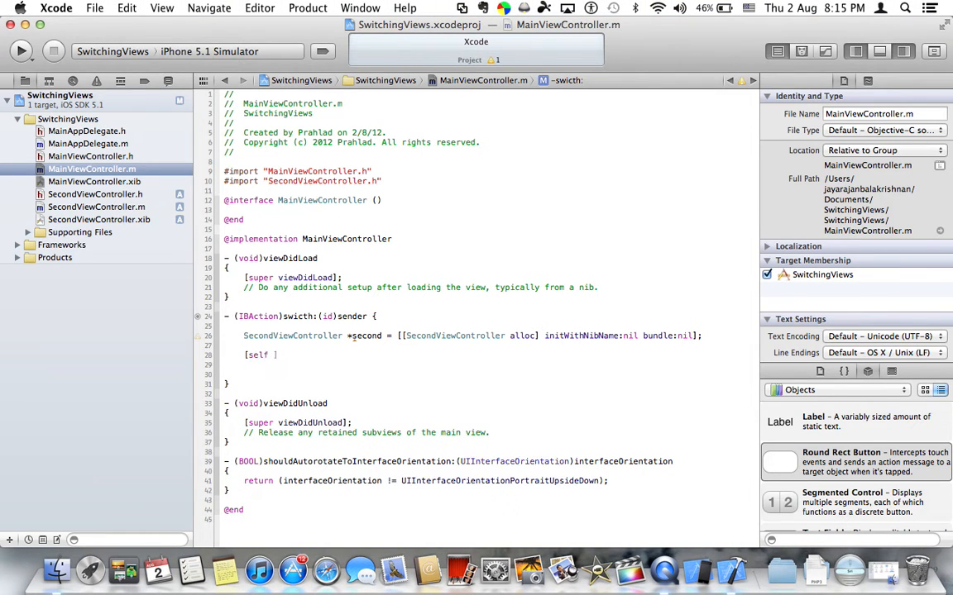
text(presentMo)
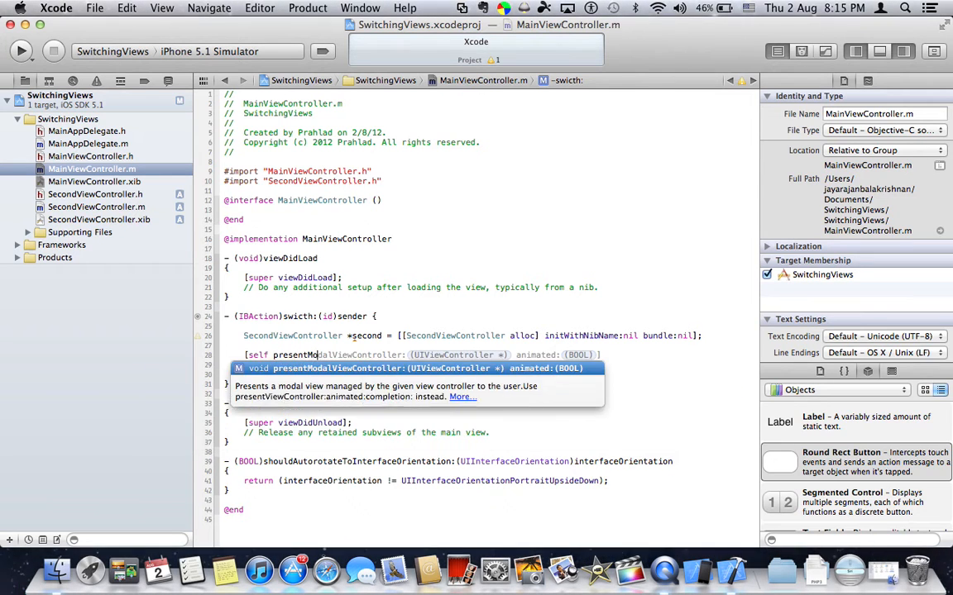
key(Return)
key(Tab)
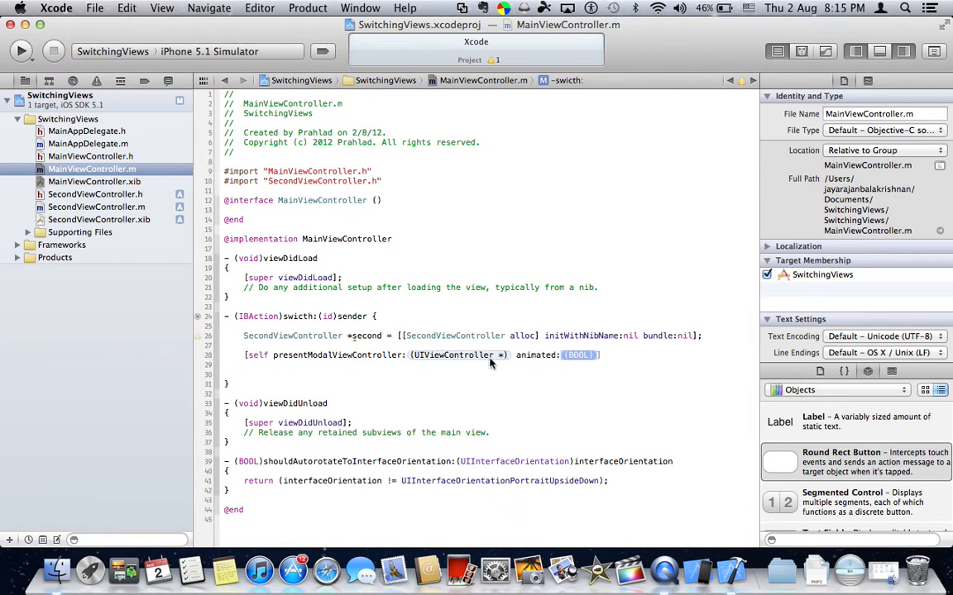
click(487, 359)
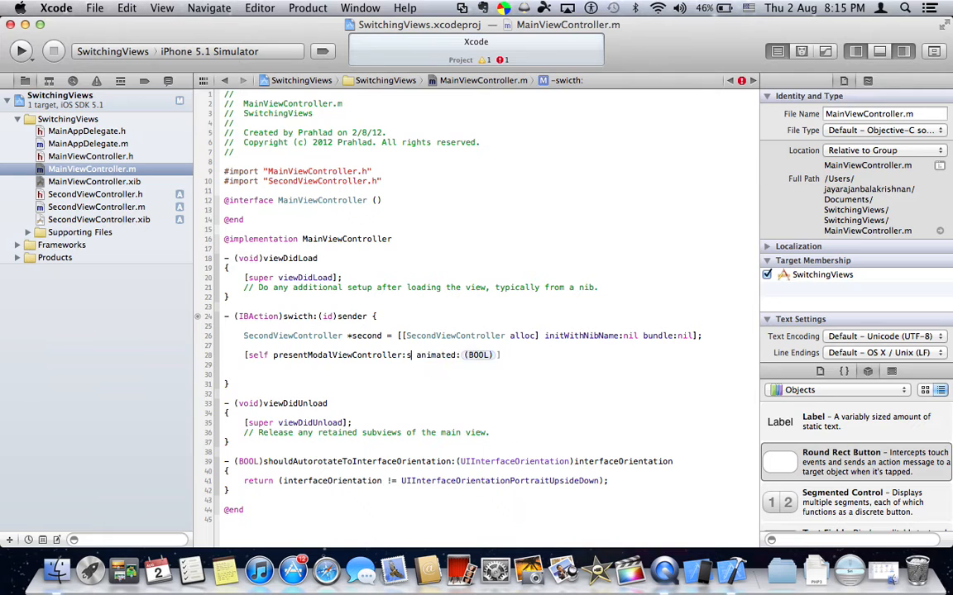
text(second)
key(Return)
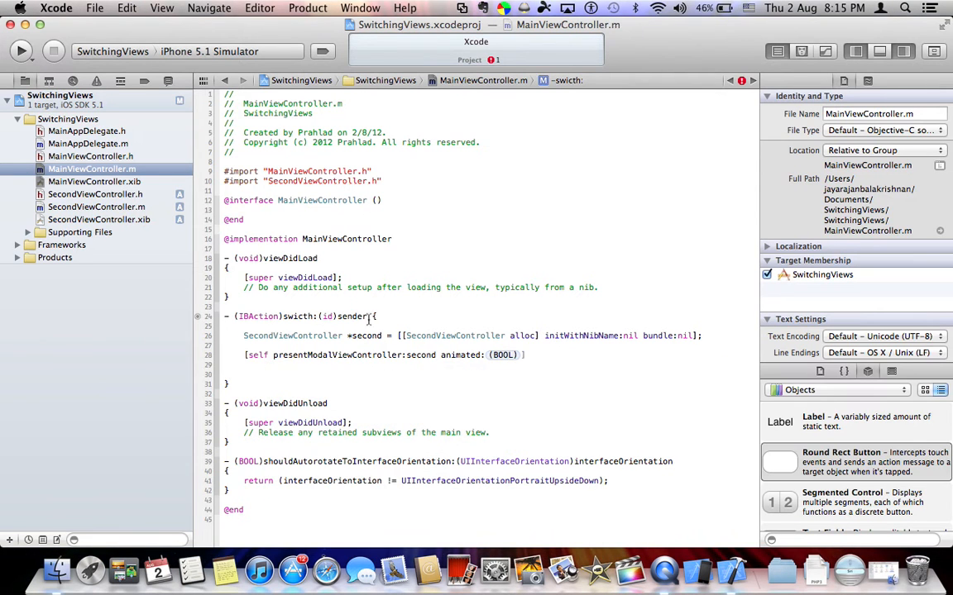
click(503, 356)
text(YES)
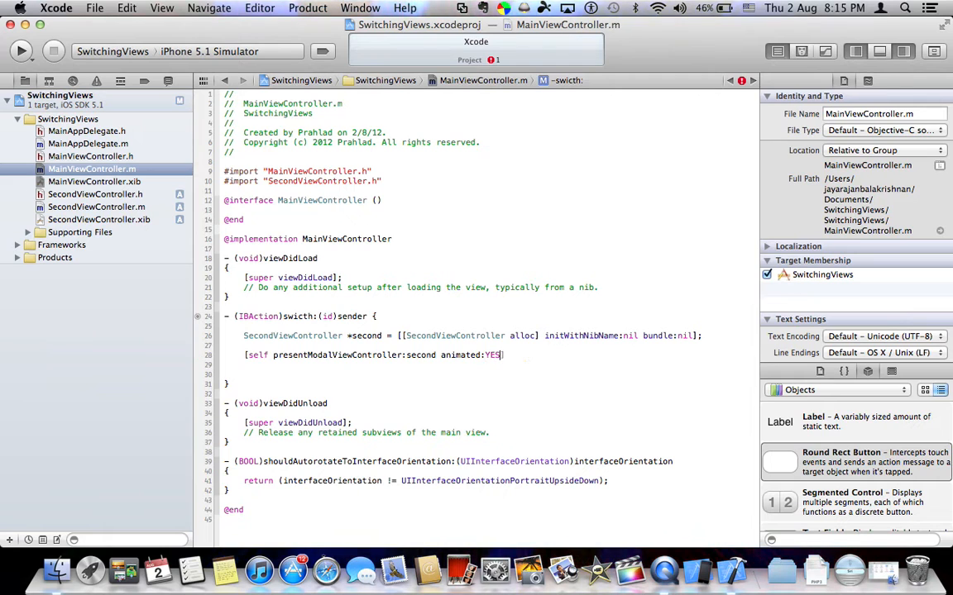
text(];)
key(Return)
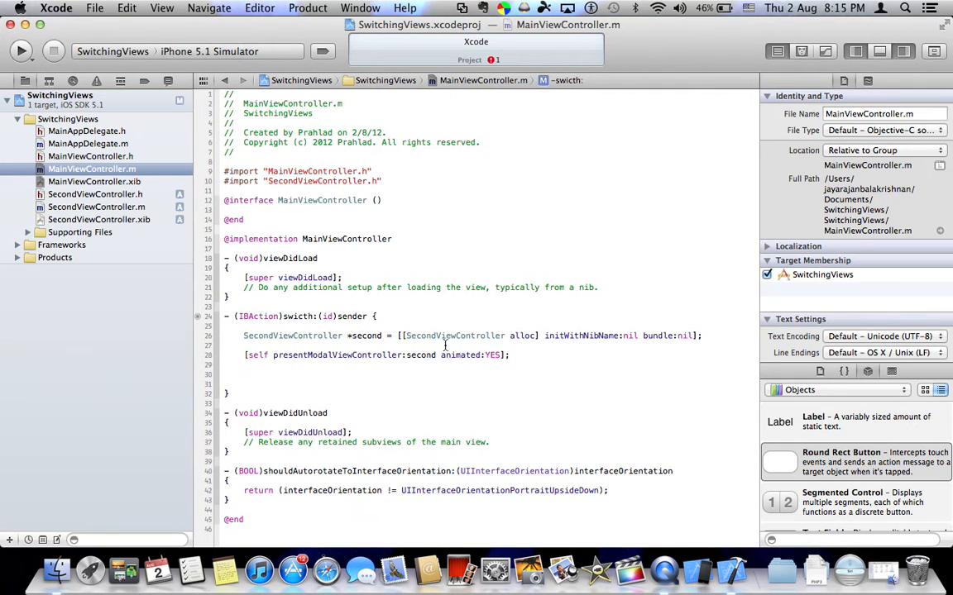
Run the app, tap Switch Views! to see the blank second view, then quit the simulator.
key(super+r)
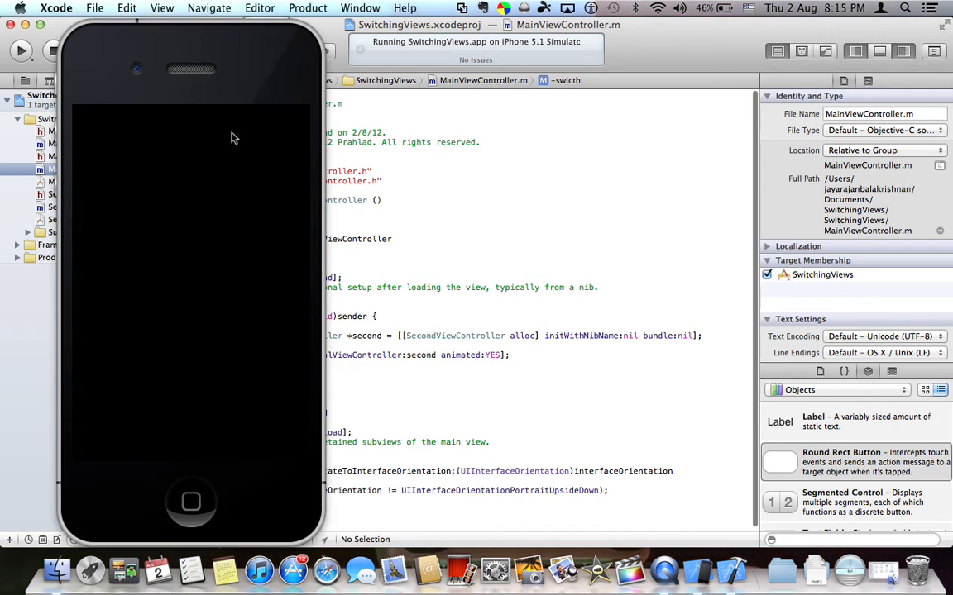
mouse_move(171, 54)
mouse_down()
mouse_move(808, 54)
mouse_move(733, 54)
mouse_up()
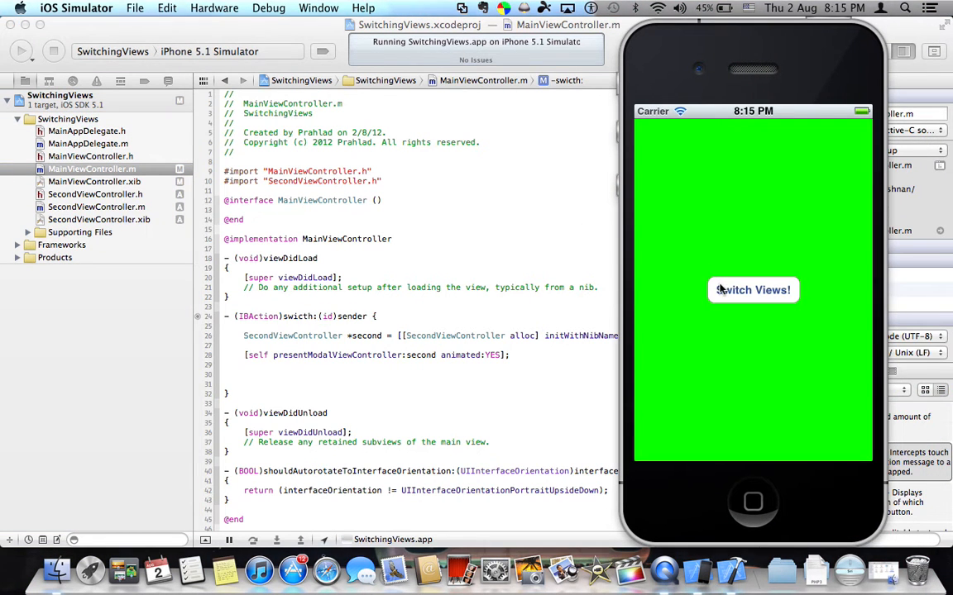
click(718, 286)
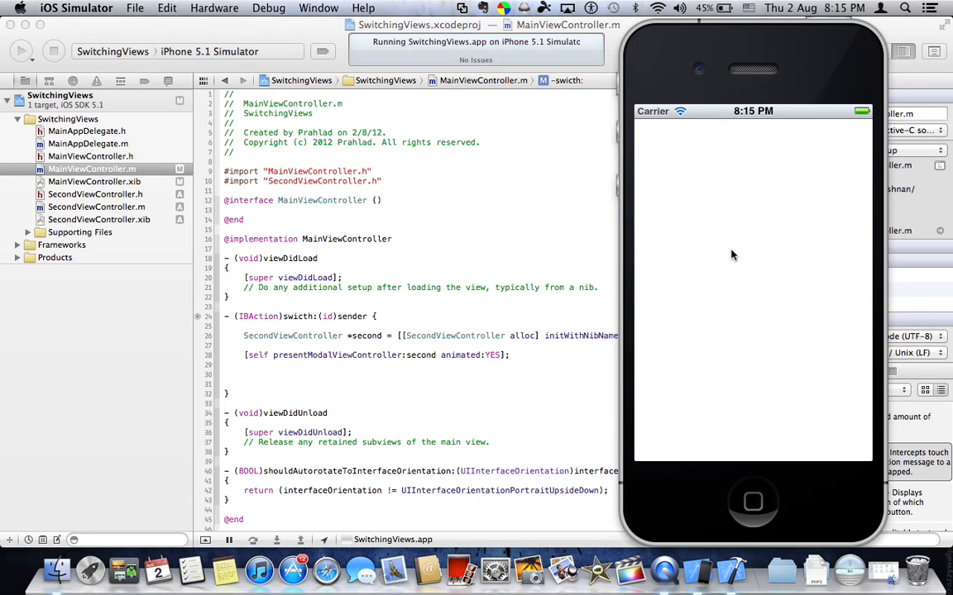
key(super+q)
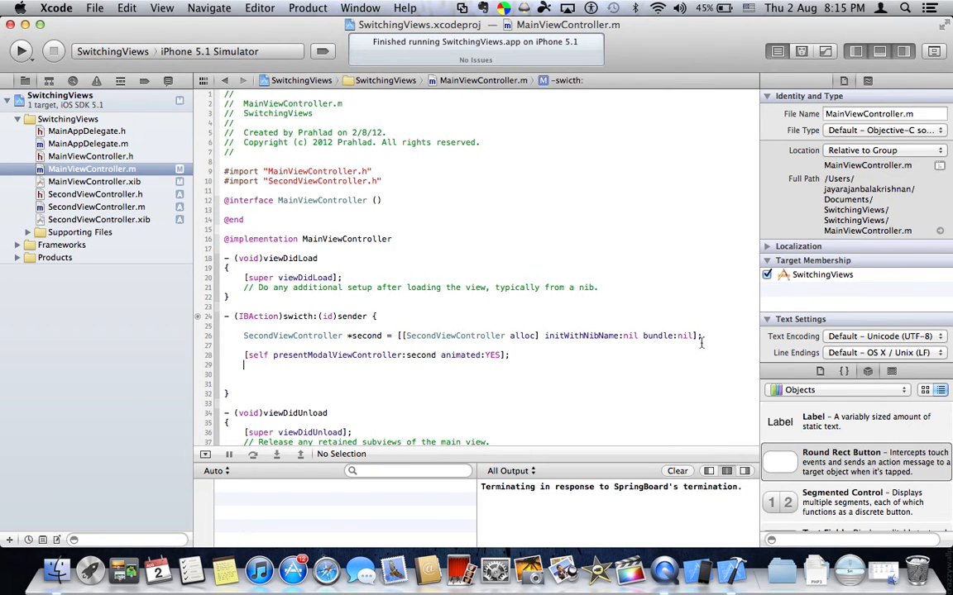
Add [second setModalTransitionStyle:UIModalTransitionStyleFlipHorizontal]; before presenting the view.
click(691, 344)
key(Return)
key(Return)
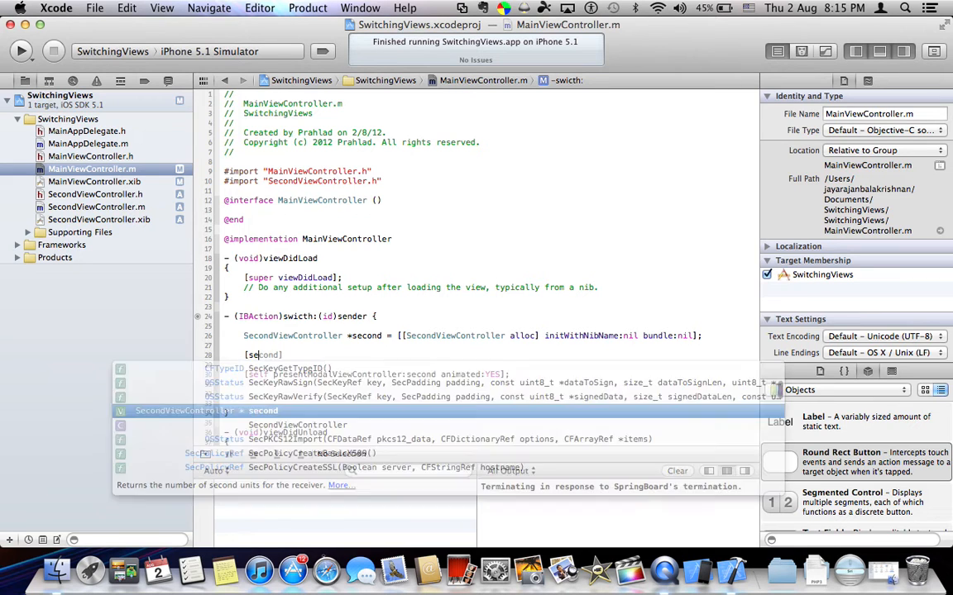
text(cond])
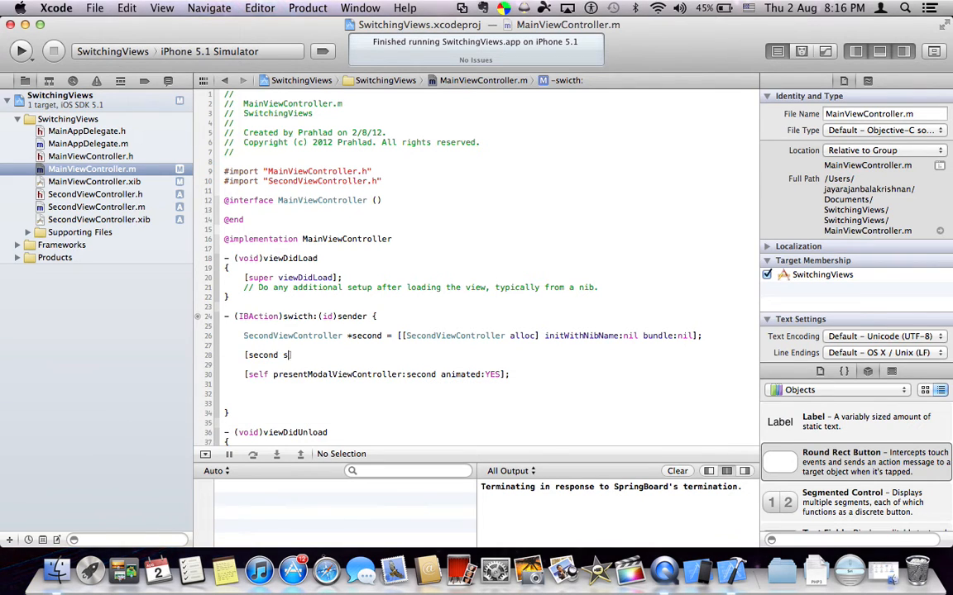
text(etModalTransition)
key(Return)
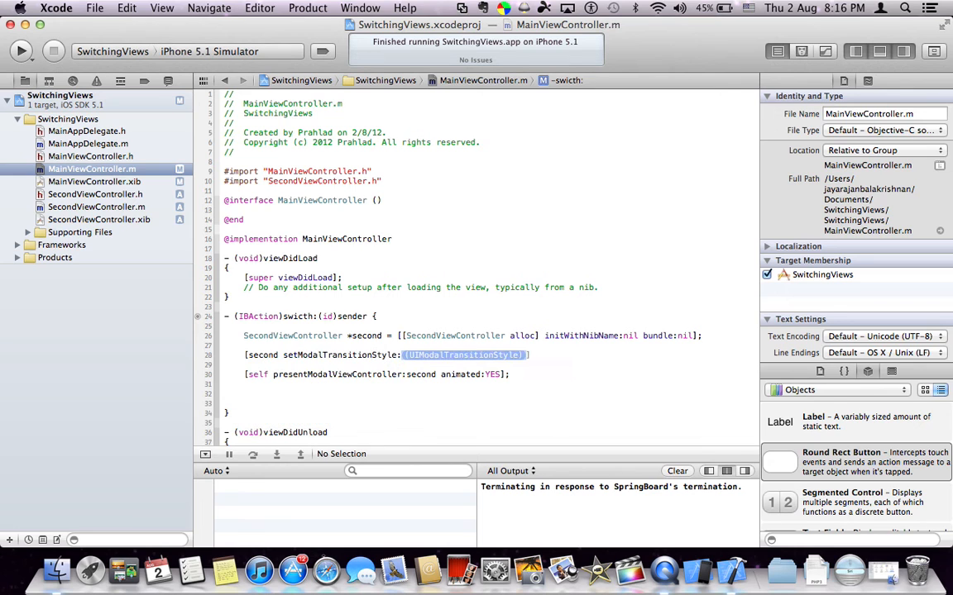
text(UIModal)
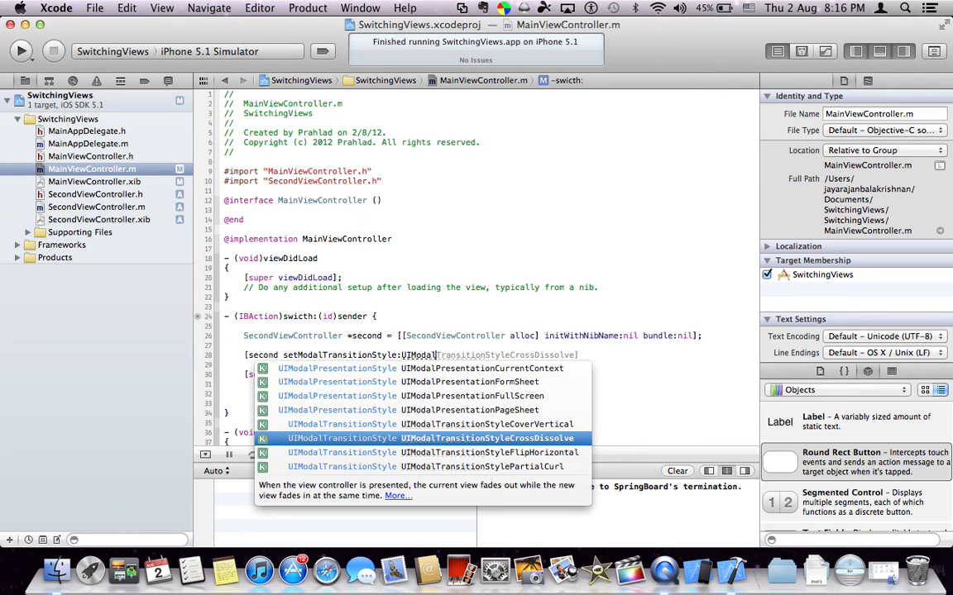
text(Tr)
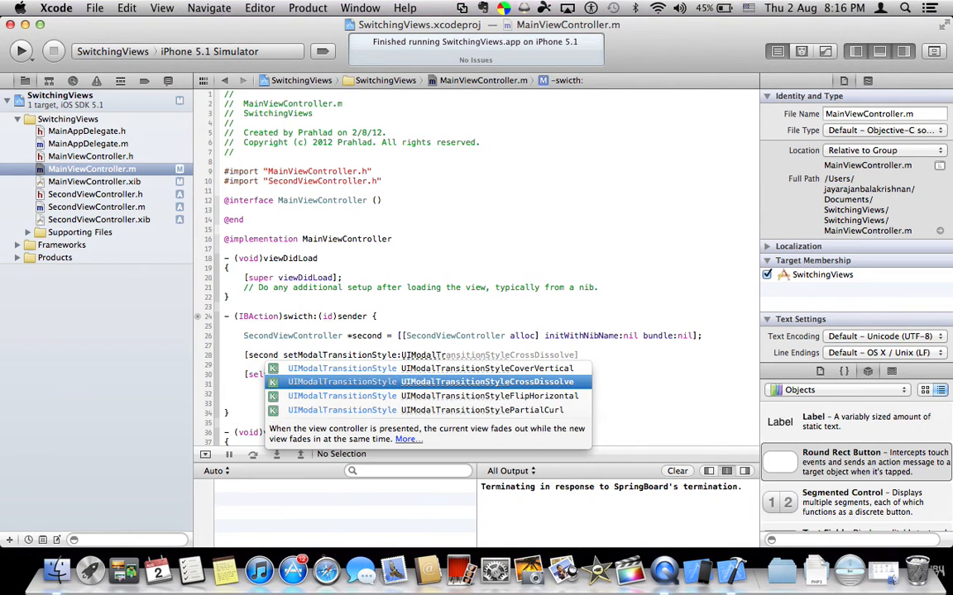
key(Down)
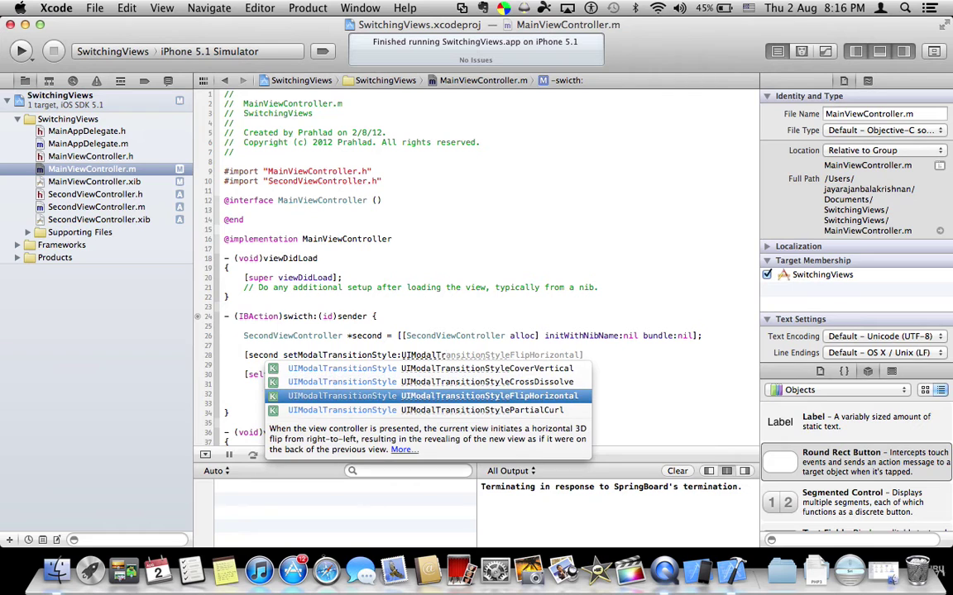
key(Up)
key(Up)
key(Down)
key(Down)
key(Return)
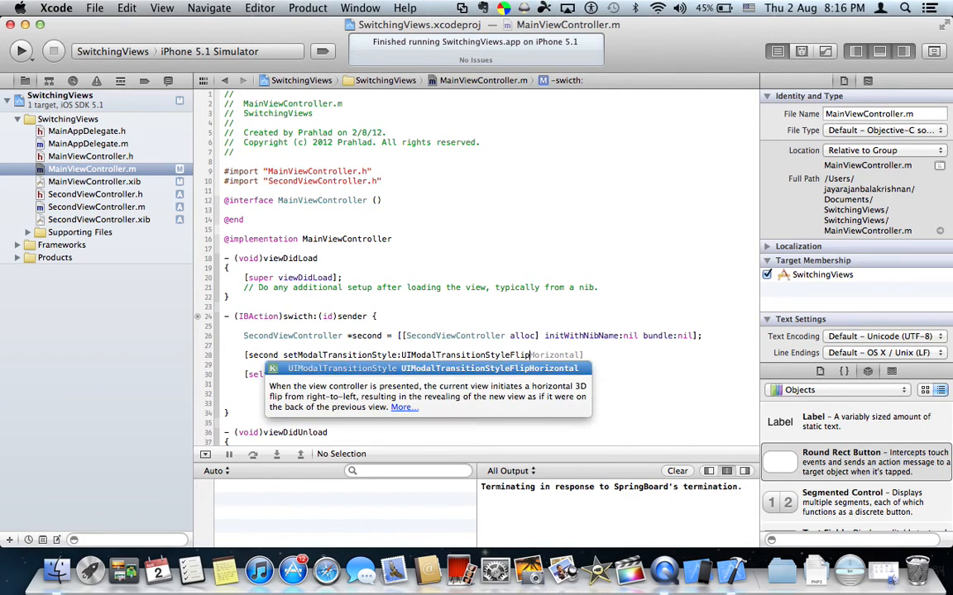
key(Right)
text(;)
key(Return)
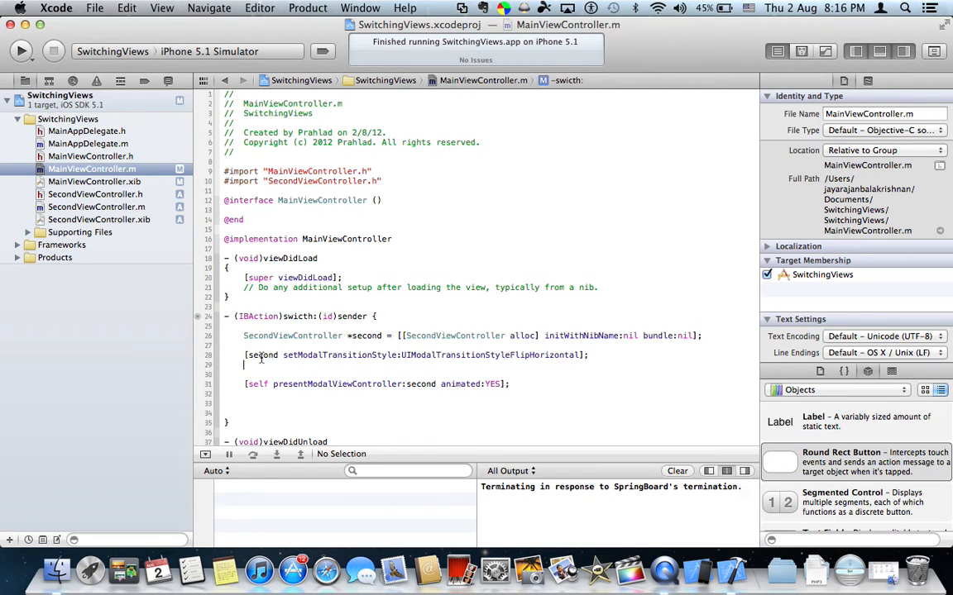
Start and then delete an abandoned modalTransitionStyle assignment line.
key(Return)
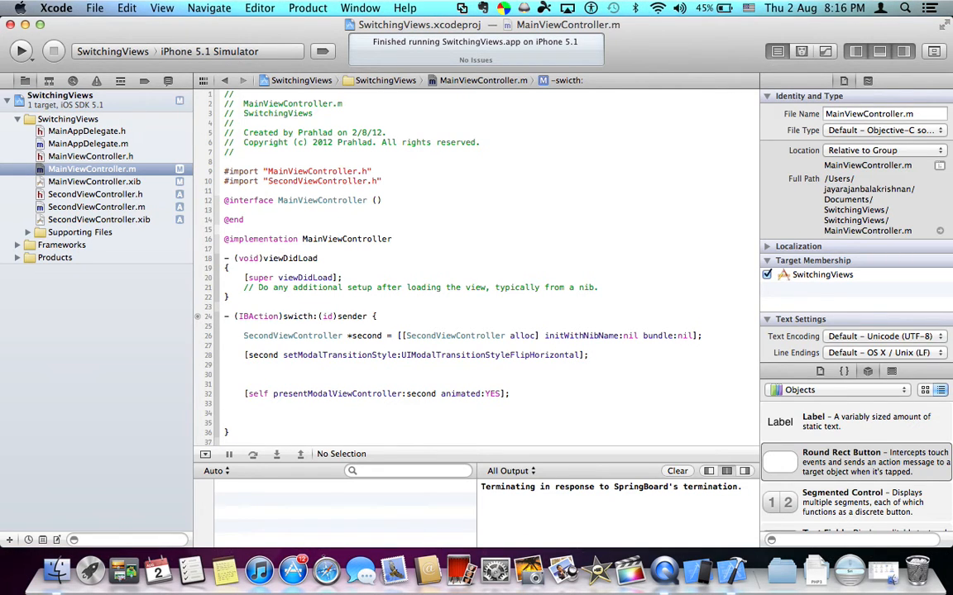
text(cond.modalT)
key(Return)
text(= UIMod)
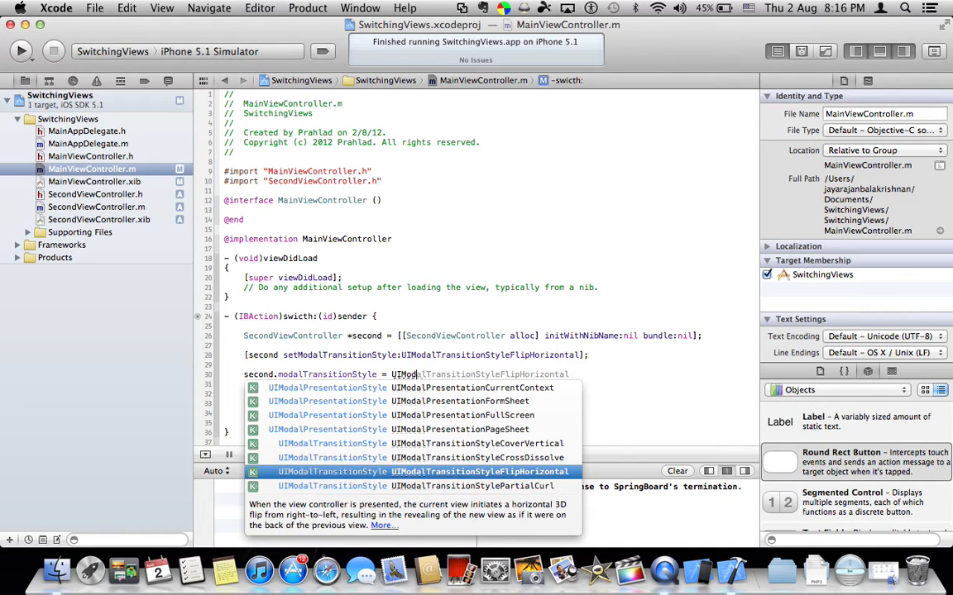
key(BackSpace)
key(BackSpace)
key(BackSpace)
key(BackSpace)
key(BackSpace)
key(BackSpace)
key(BackSpace)
key(BackSpace)
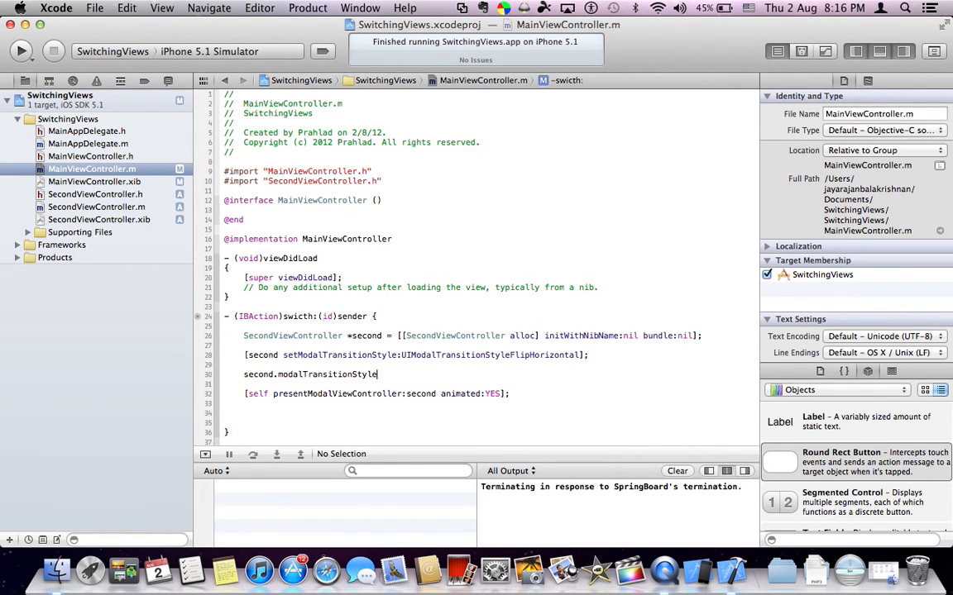
key(BackSpace)
key(BackSpace)
key(BackSpace)
key(BackSpace)
key(BackSpace)
key(BackSpace)
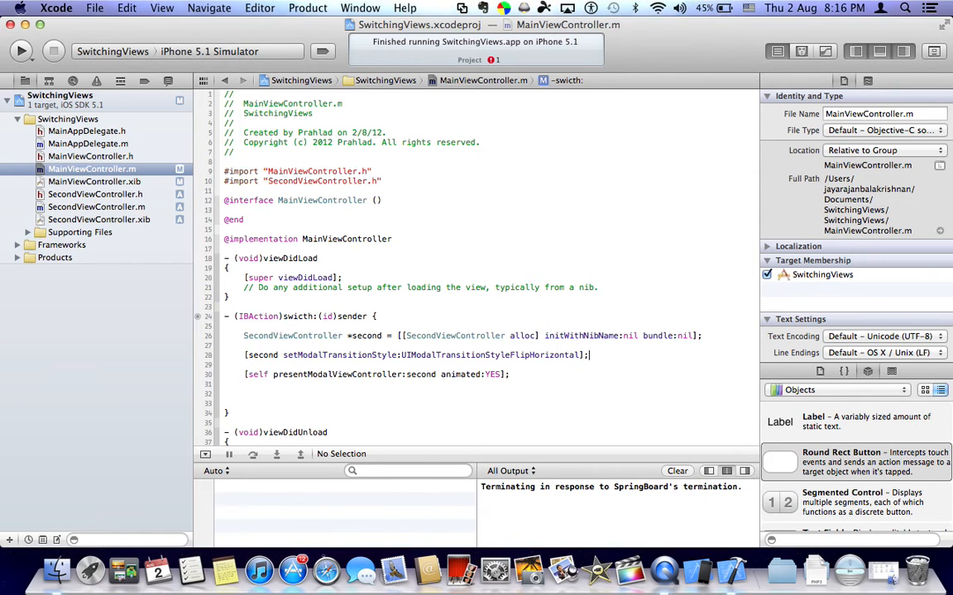
Give SecondViewController.xib's view a cyan background.
click(146, 220)
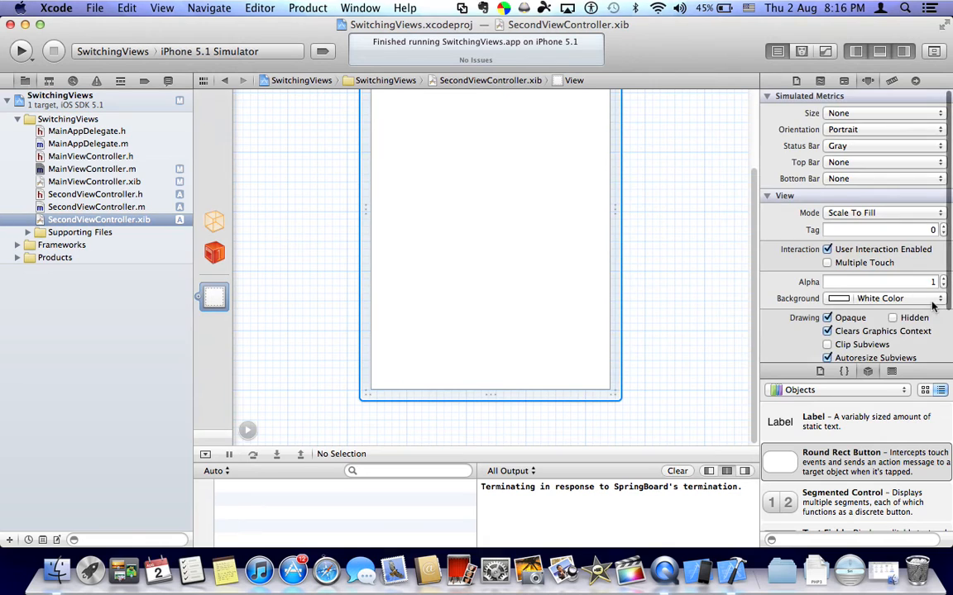
click(931, 298)
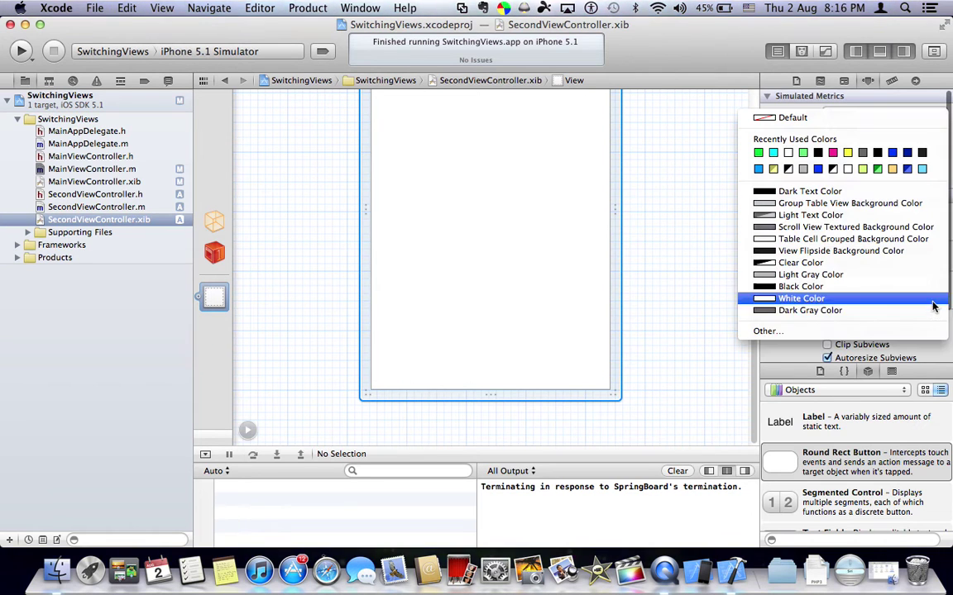
click(772, 152)
scroll(460, 298, up, 3)
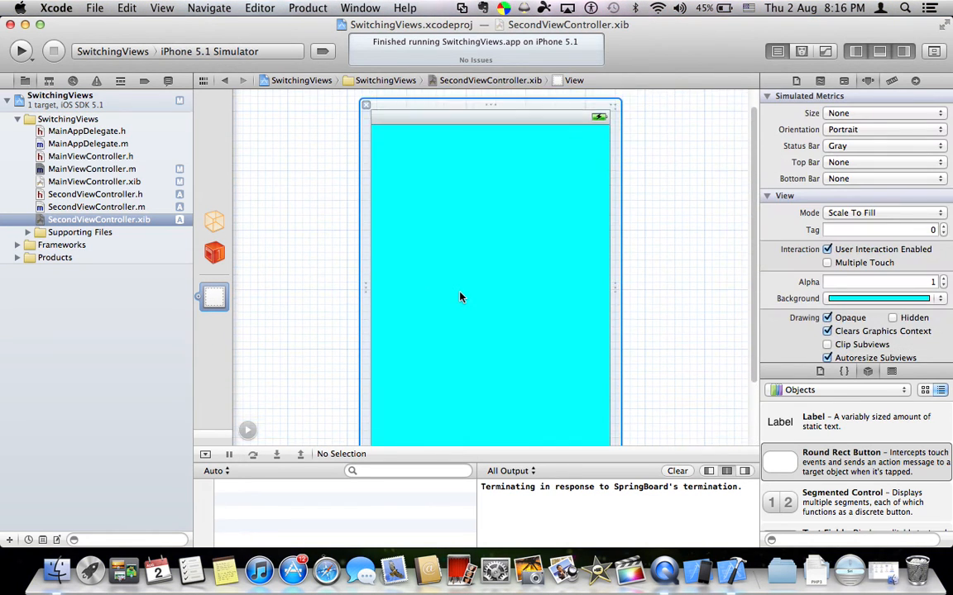
Add a centred Round Rect Button titled Switch Back! to the second view.
drag(780, 461, 490, 296)
double_click(488, 296)
text(Switch Back!)
key(Return)
click(879, 51)
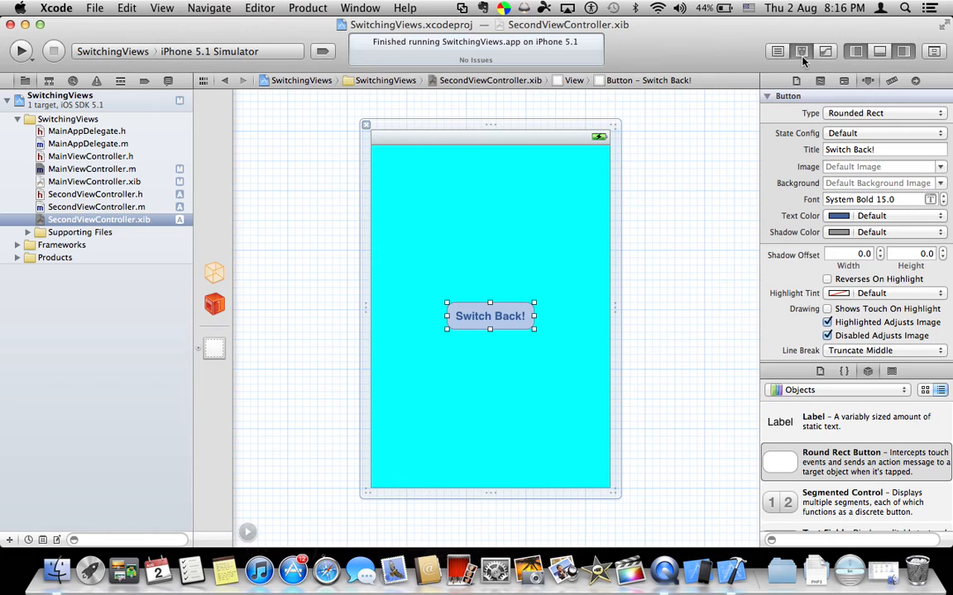
Show SecondViewController.m in the Assistant editor beside the second view's layout.
click(802, 52)
click(584, 80)
click(548, 81)
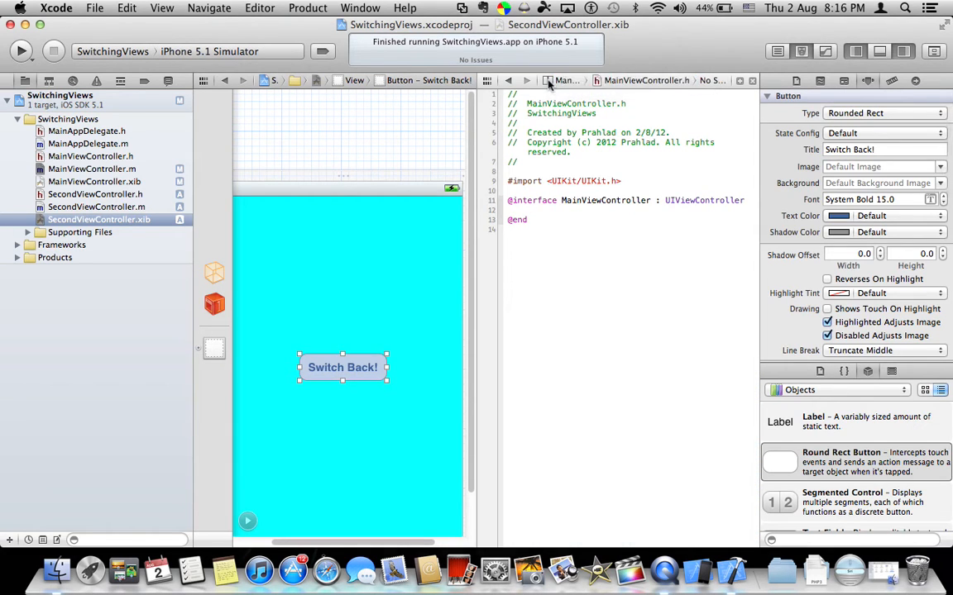
click(548, 81)
mouse_move(583, 104)
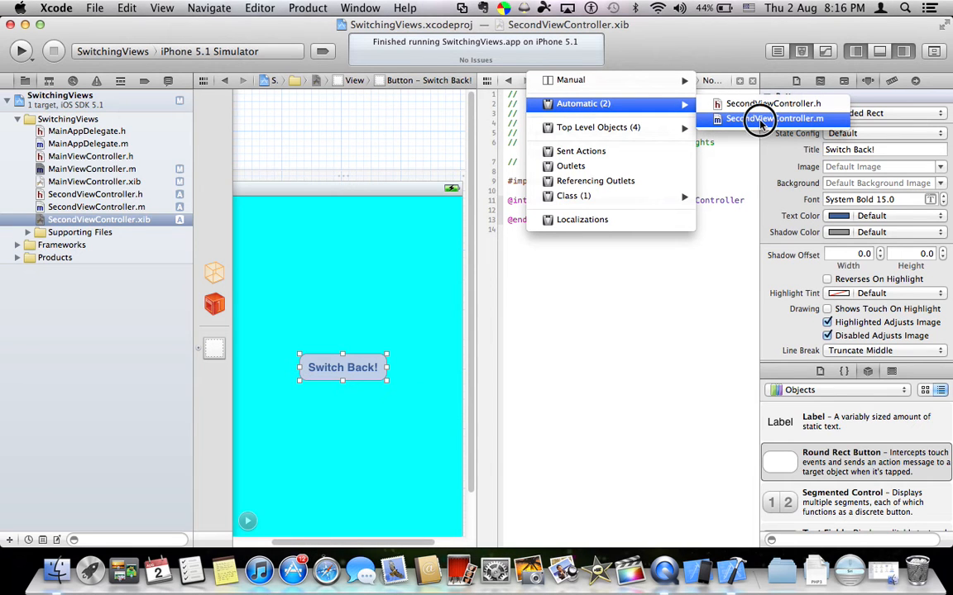
click(769, 119)
Connect the Switch Back! button to a new action named swicthback.
drag(408, 364, 627, 427)
text(swicthback)
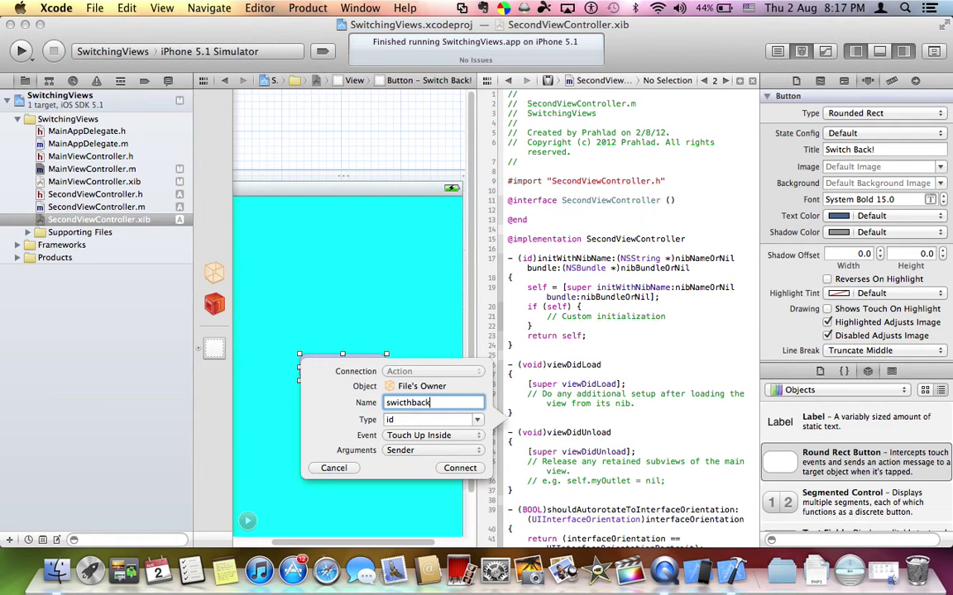
key(Return)
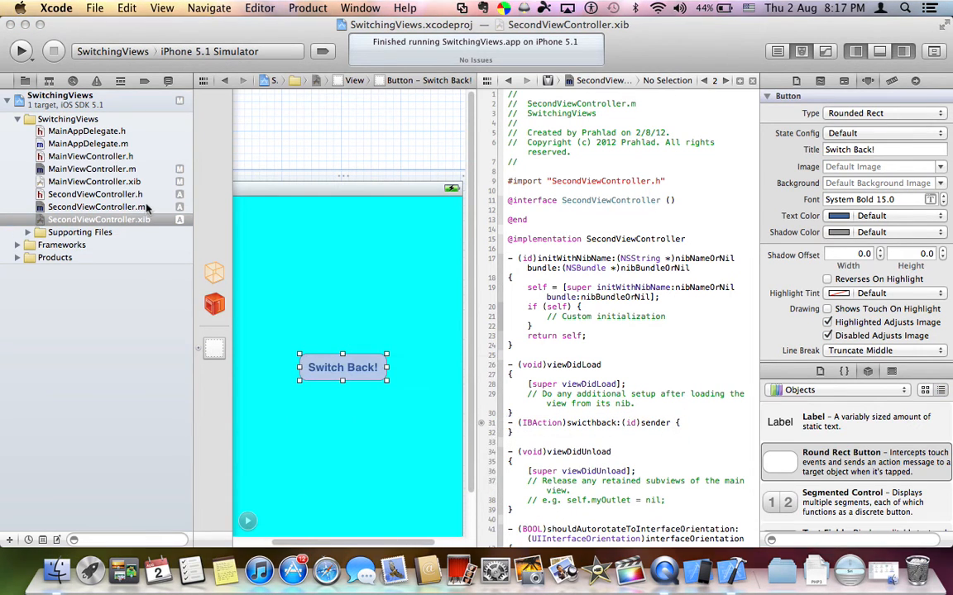
Open SecondViewController.m alone and import MainViewController.h below the existing import.
click(537, 139)
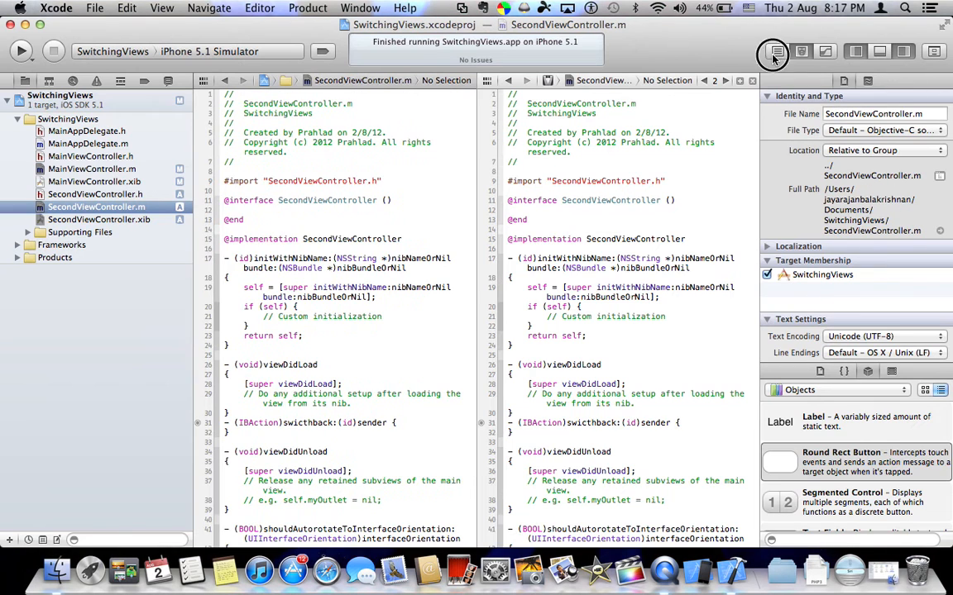
key(super+Return)
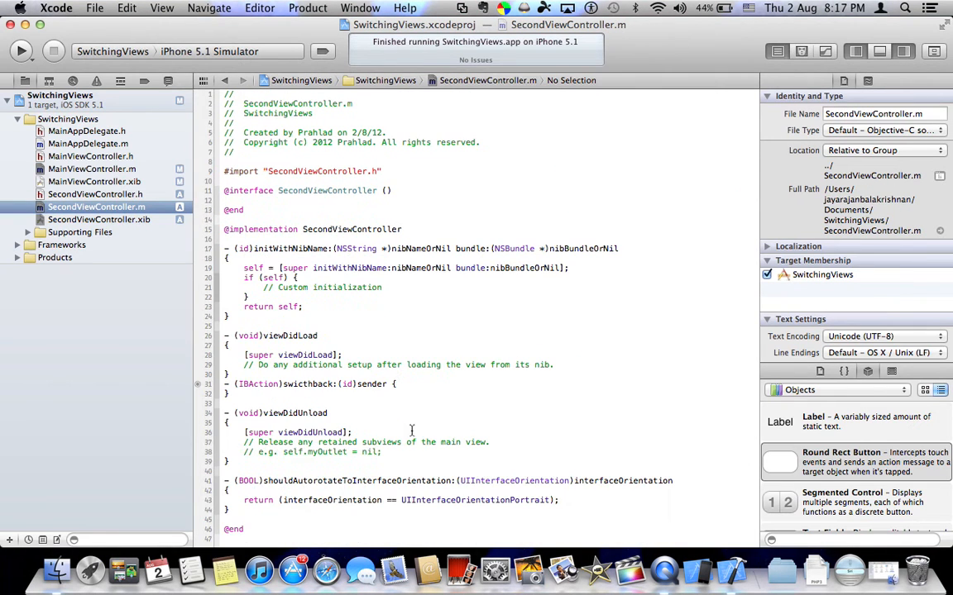
click(422, 384)
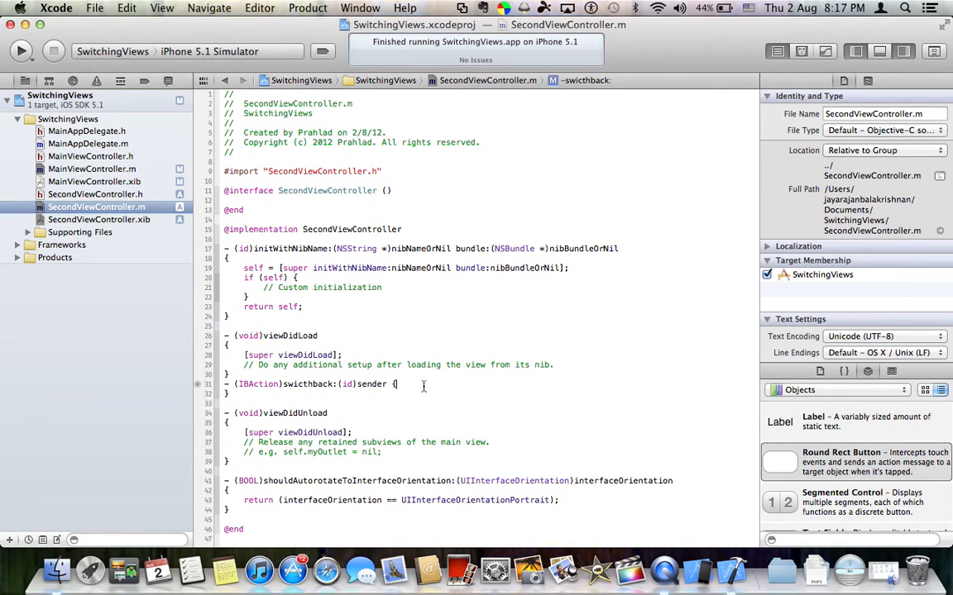
click(419, 172)
key(Return)
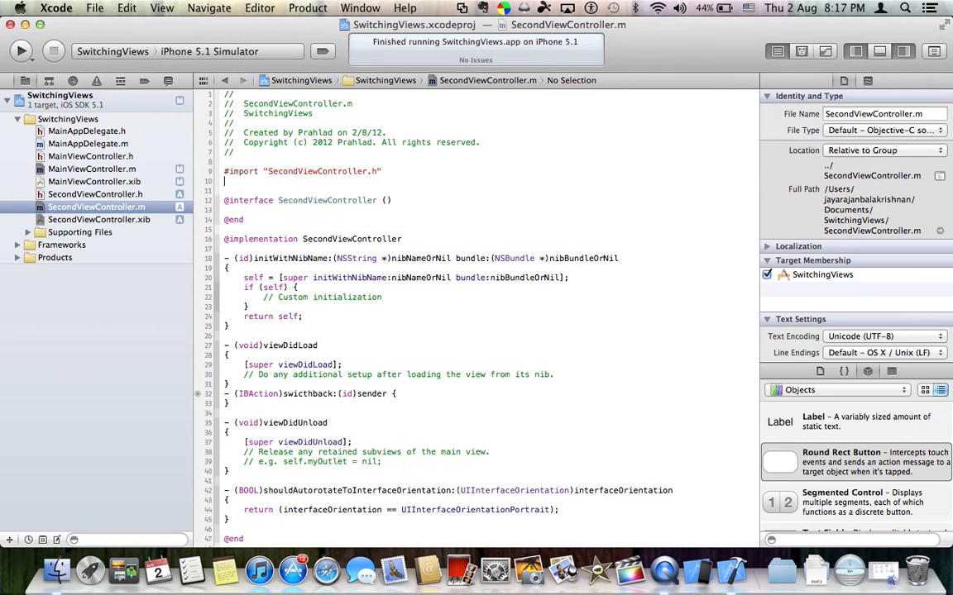
text(#import)
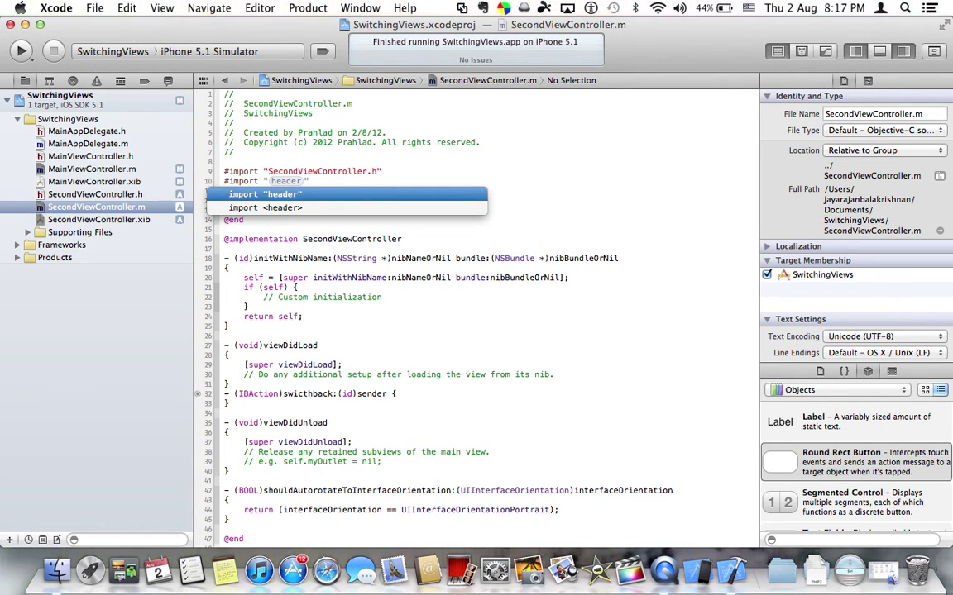
key(Return)
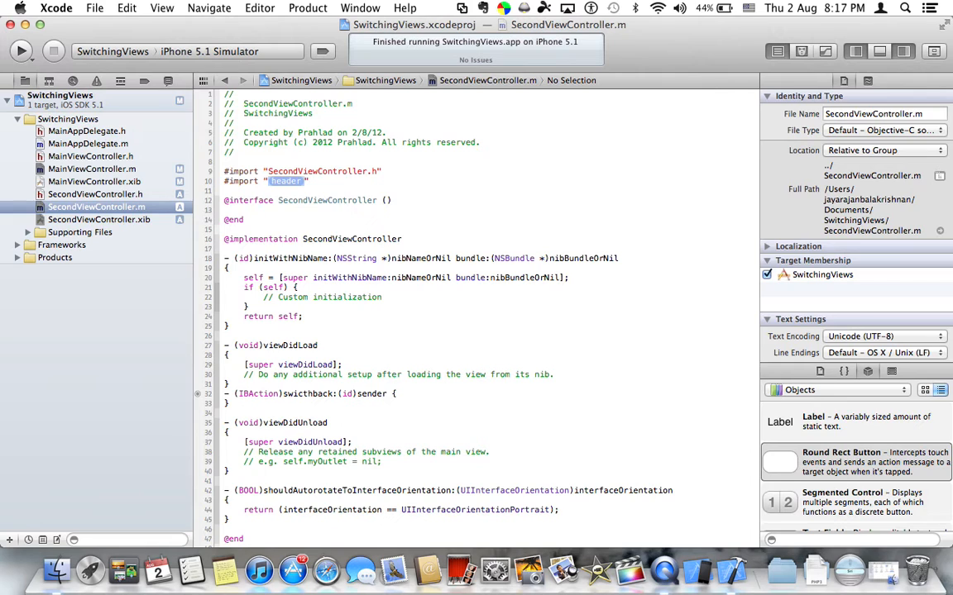
text(Main)
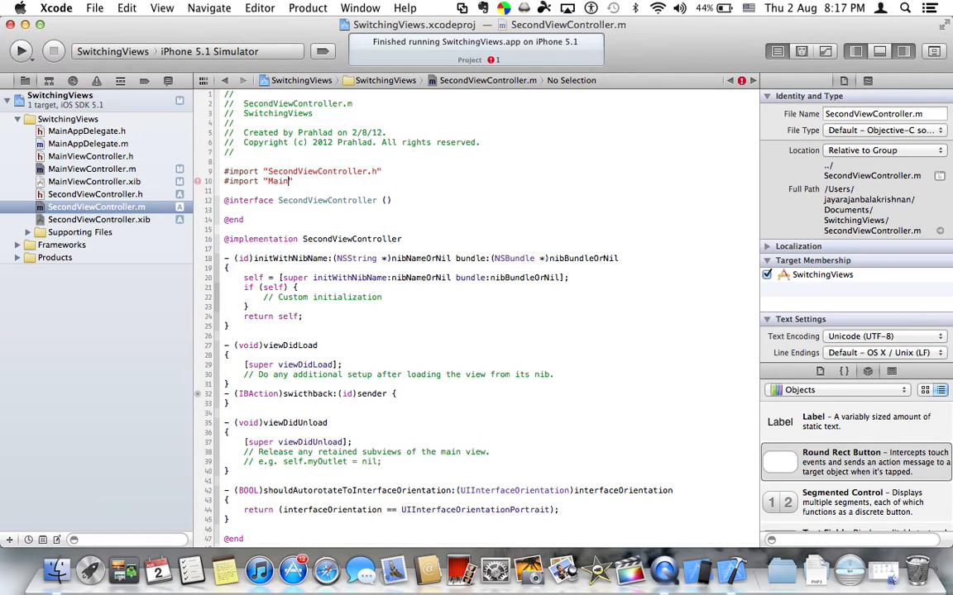
text(ewController.h)
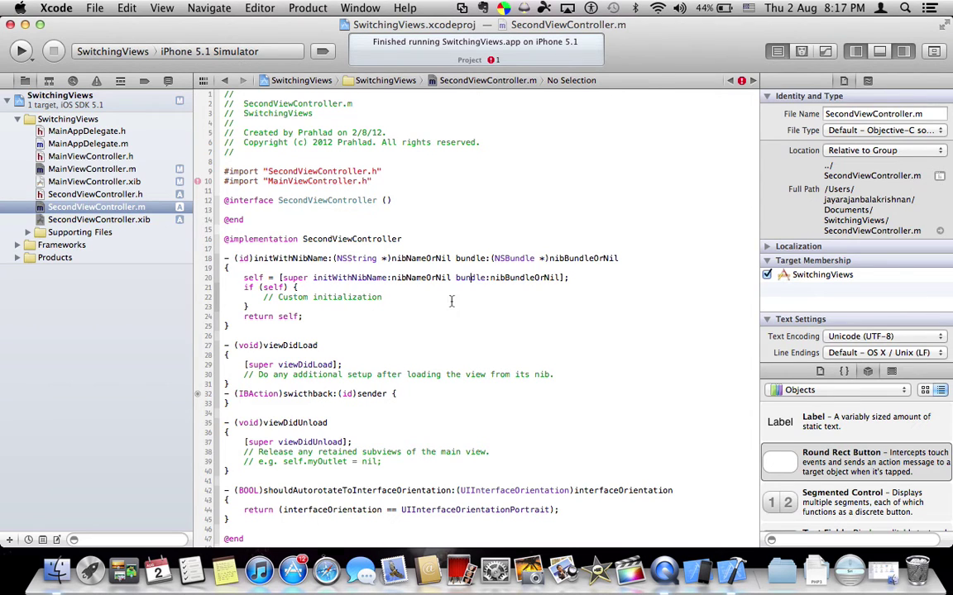
In swicthback, create a MainViewController named firstview with initWithNibName:bundle:.
click(399, 394)
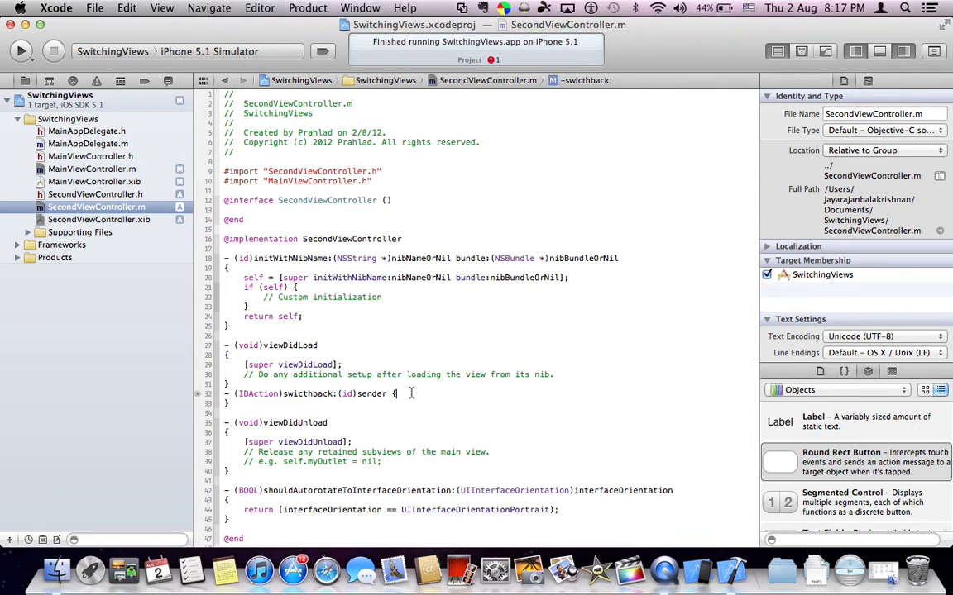
key(Return)
key(Return)
key(Return)
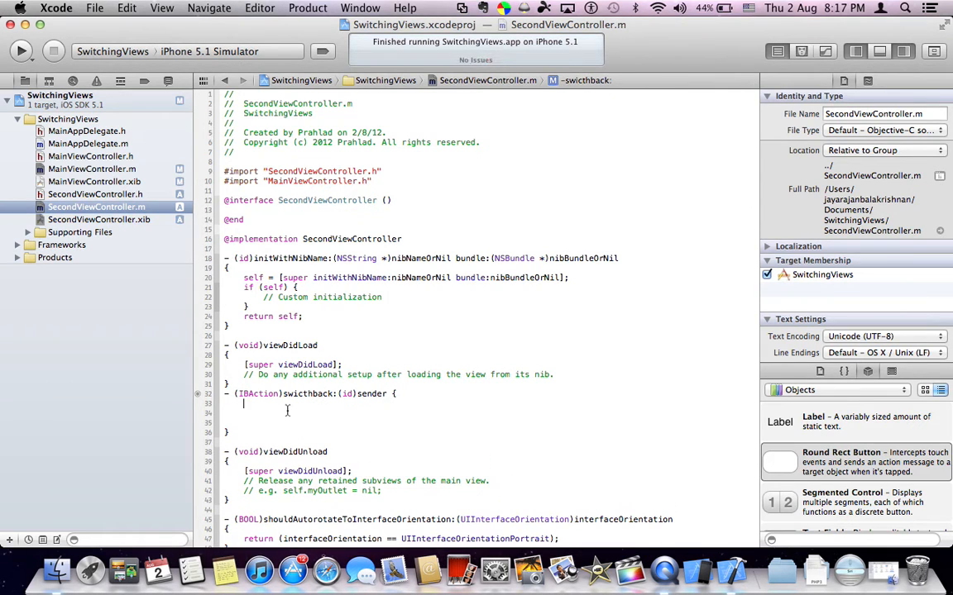
key(Return)
text(Mai)
key(Return)
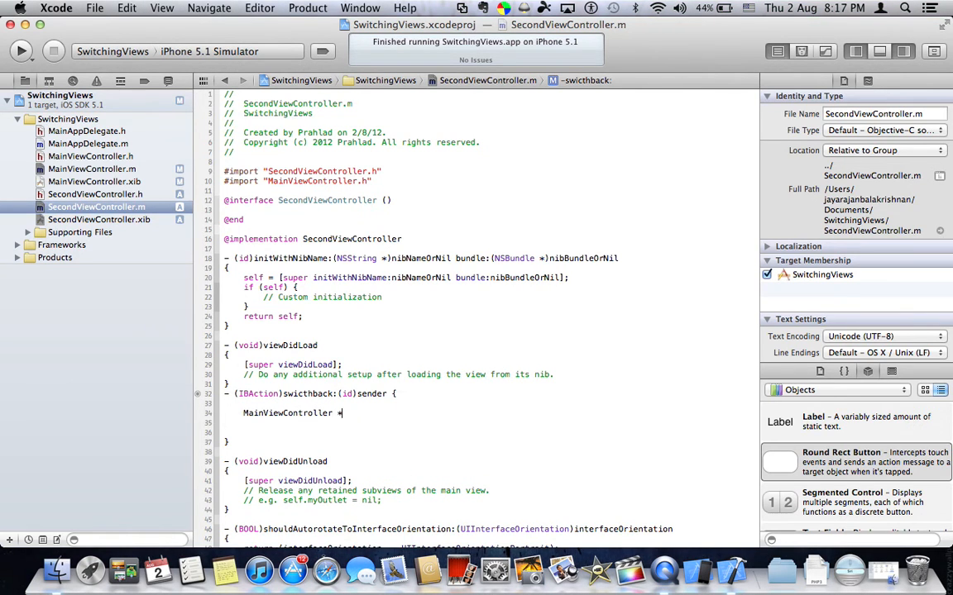
text(firstvi)
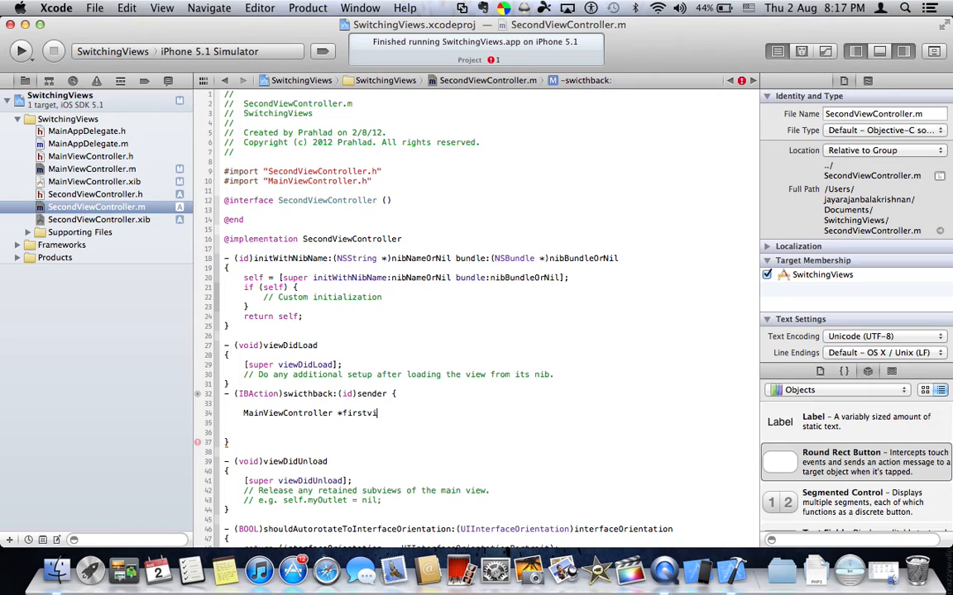
text(ew = [[)
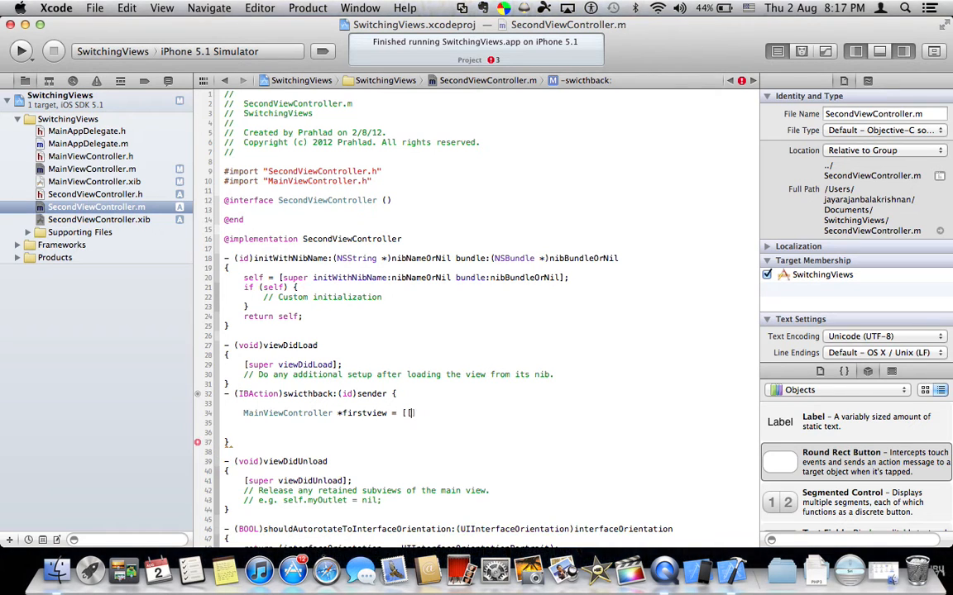
text(mai)
key(BackSpace)
key(BackSpace)
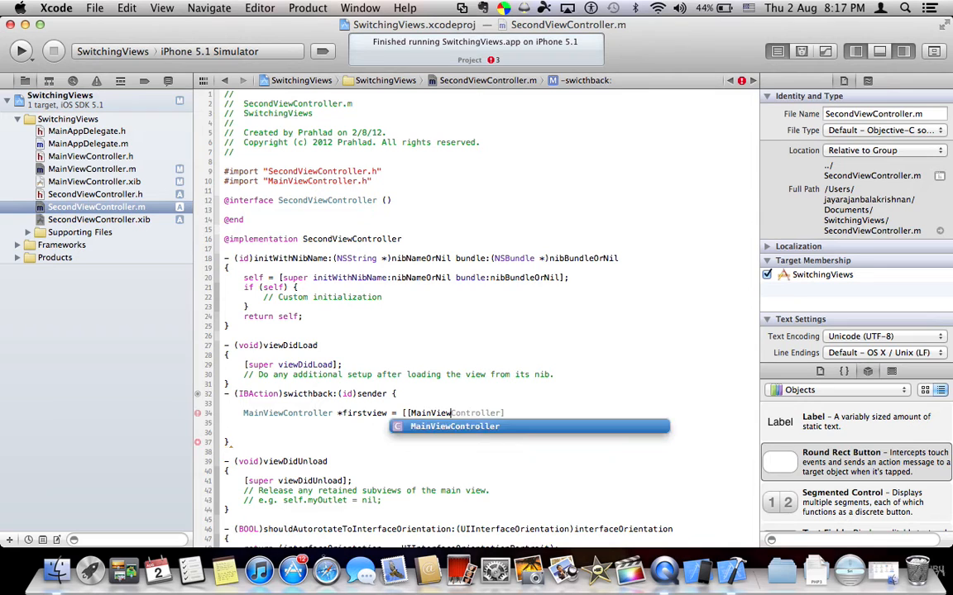
key(Return)
text(alloc)
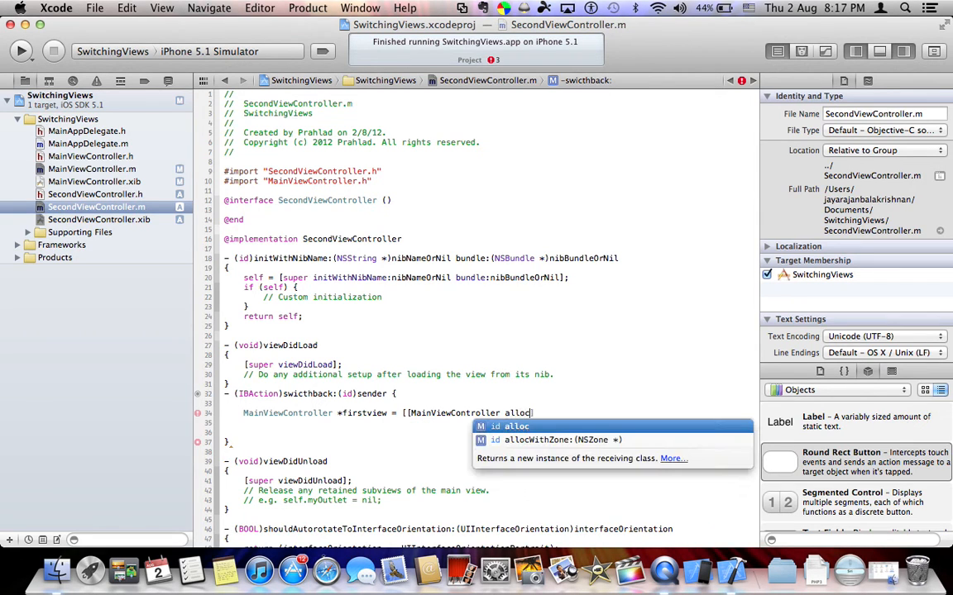
text(] in)
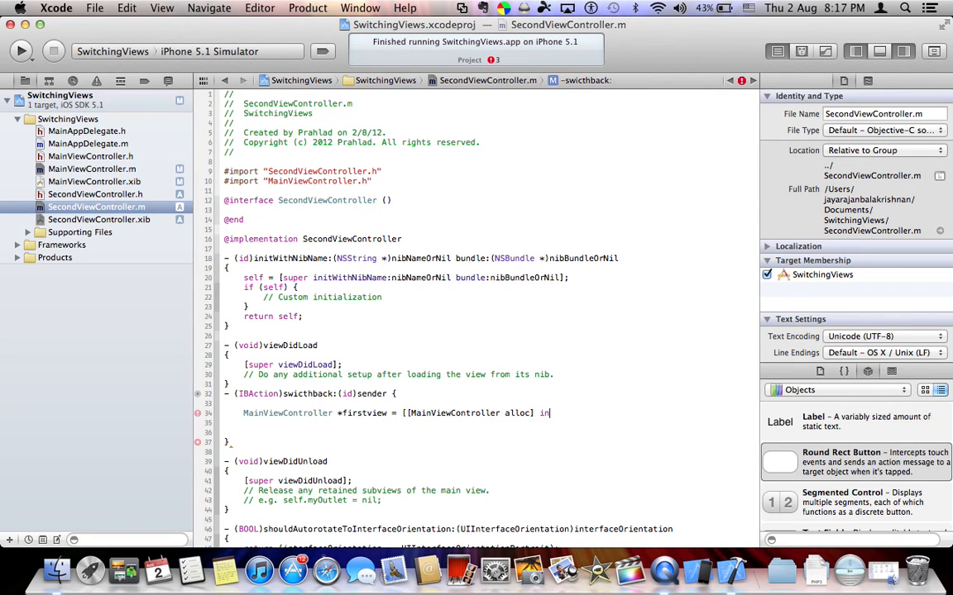
text(itWithNib)
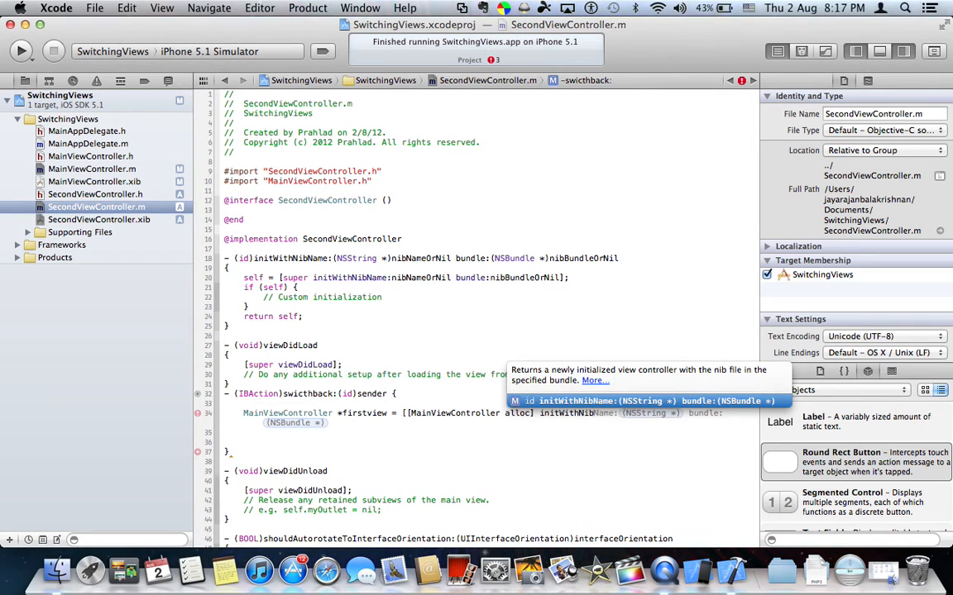
key(Return)
text(nil bundle:)
key(Tab)
text(nil)
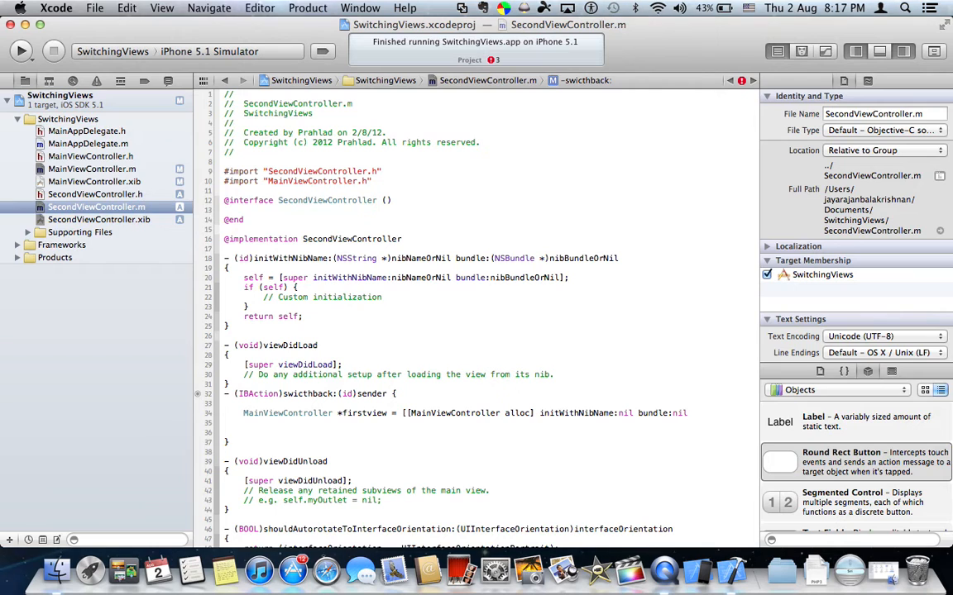
text(];)
key(Return)
key(Return)
text([)
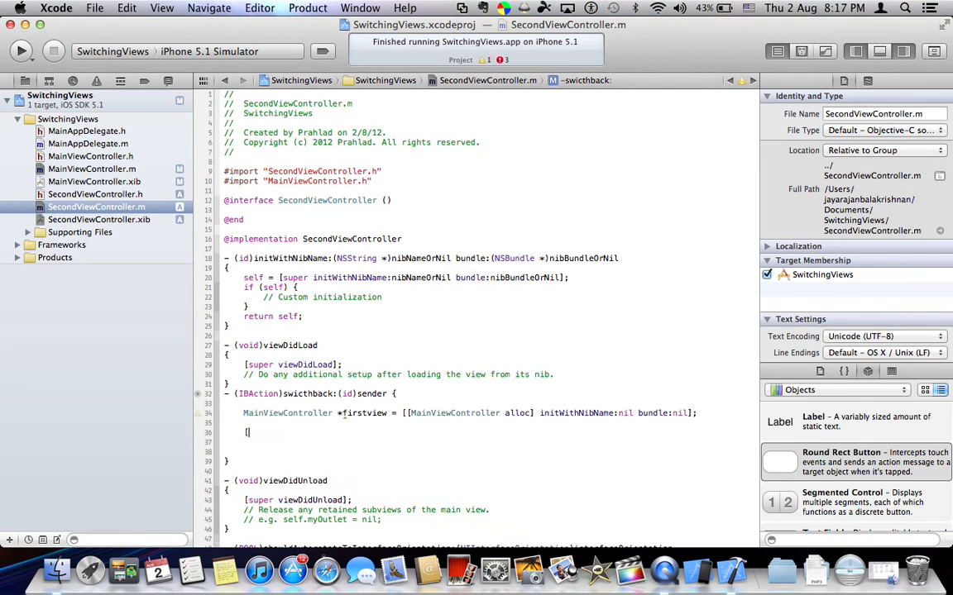
text(self)
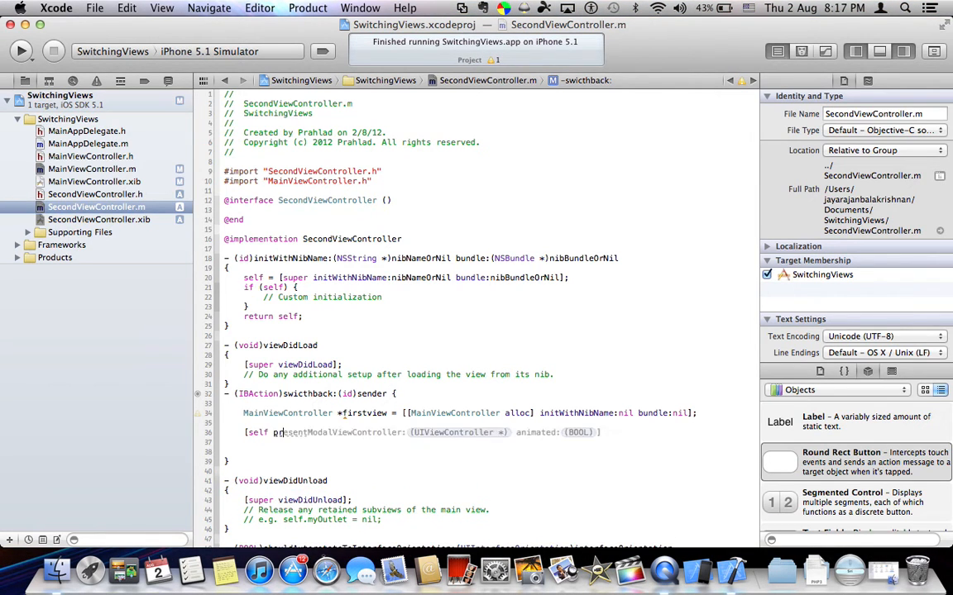
text( presentModal)
Present firstview modally with animated:YES.
key(Return)
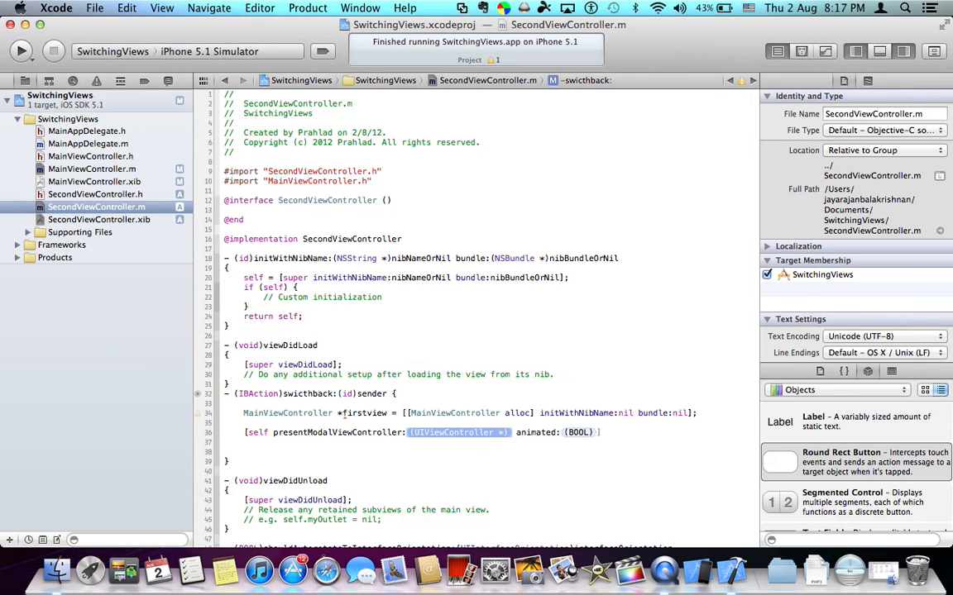
text(firstv)
key(Return)
text(YE)
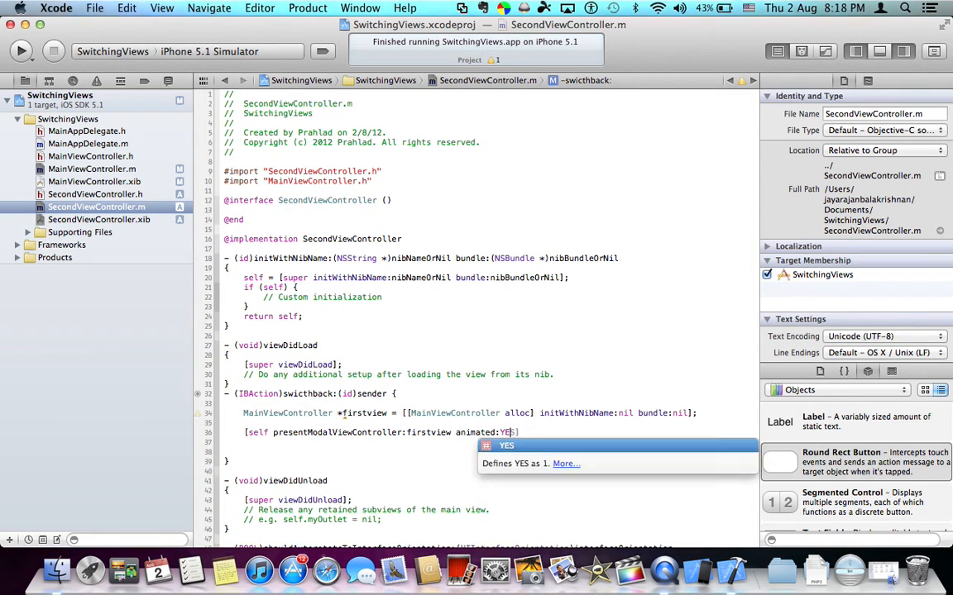
key(Return)
key(Return)
key(BackSpace)
key(BackSpace)
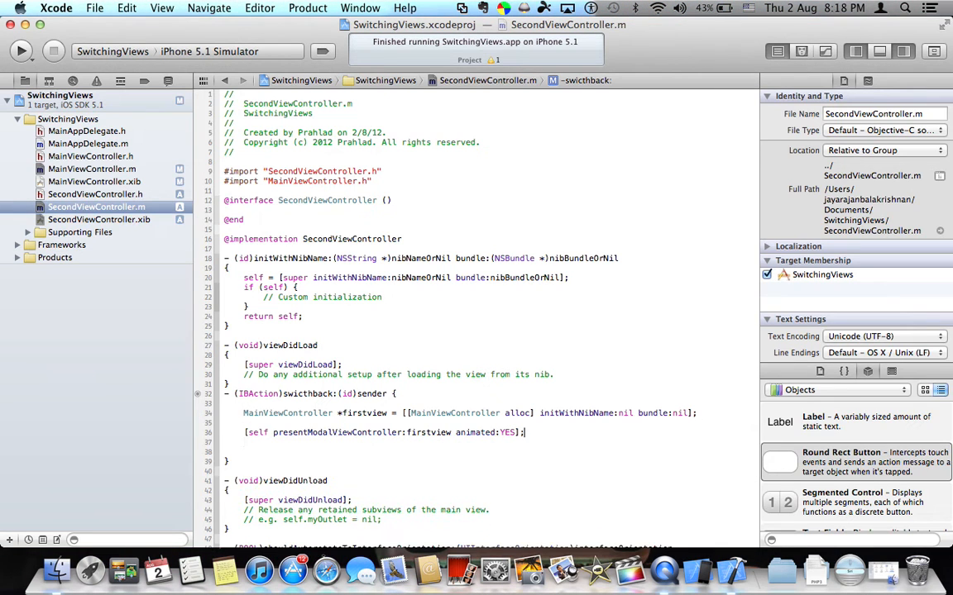
key(Return)
key(Return)
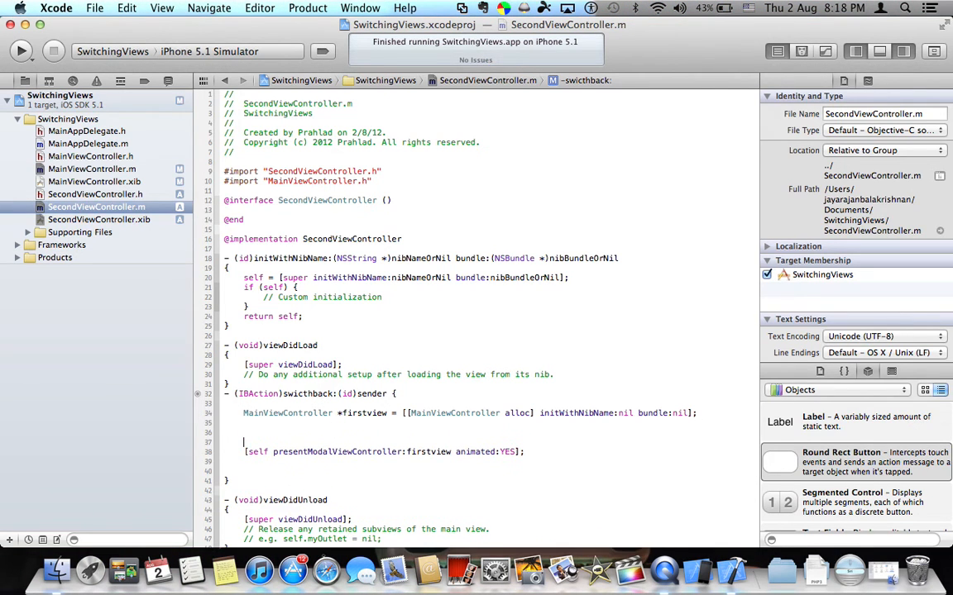
text([)
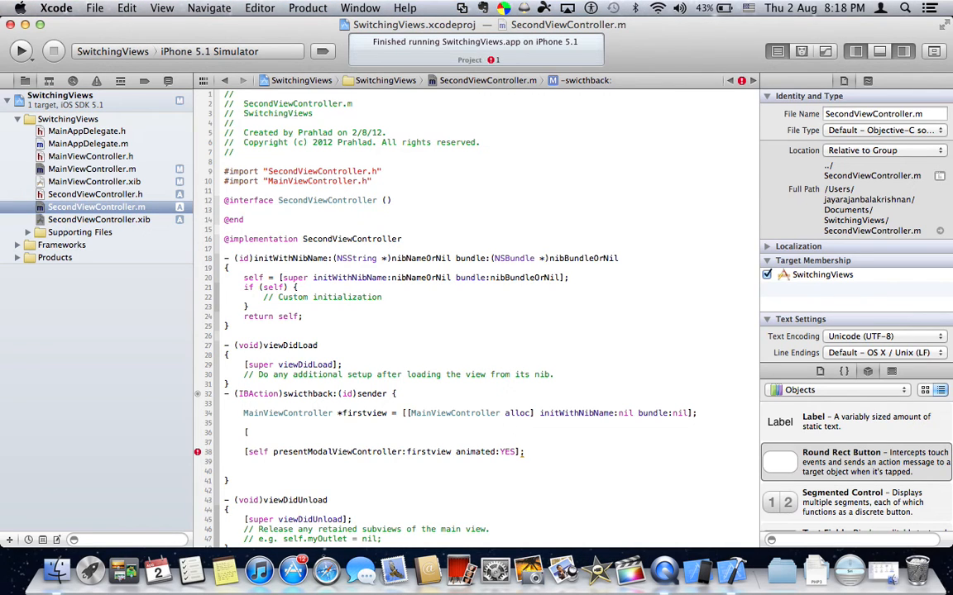
text(first)
Give firstview the UIModalTransitionStyleCrossDissolve transition style and run the app.
key(Return)
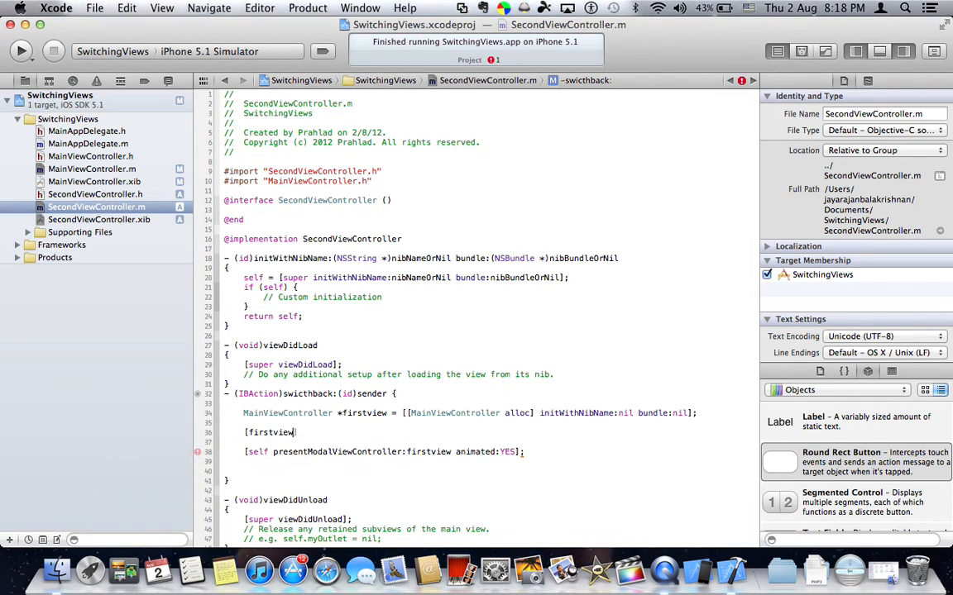
text(set)
key(Escape)
key(Escape)
key(Escape)
key(Down)
text(M)
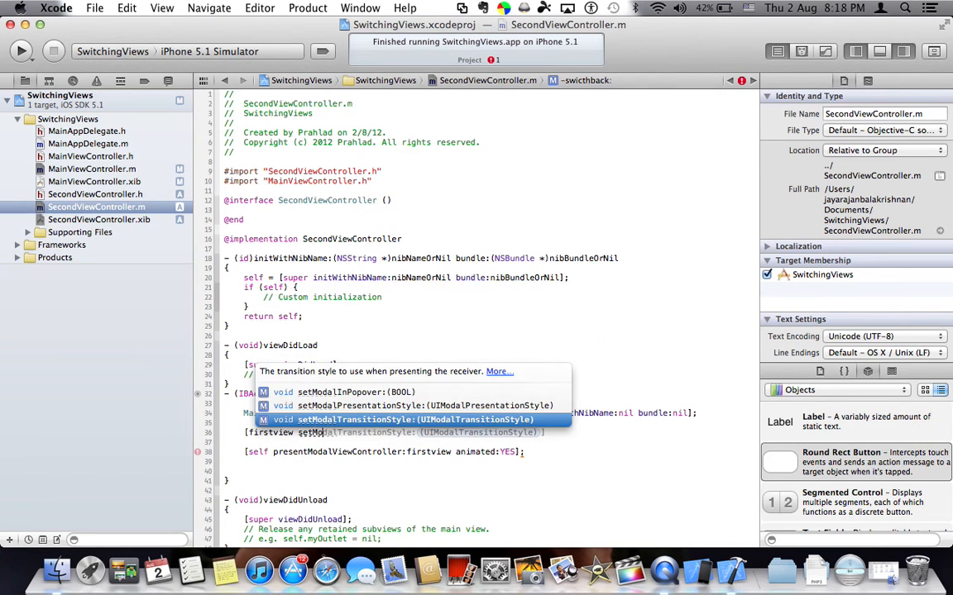
text(odalTransition)
key(Return)
text(UIModal)
text(T)
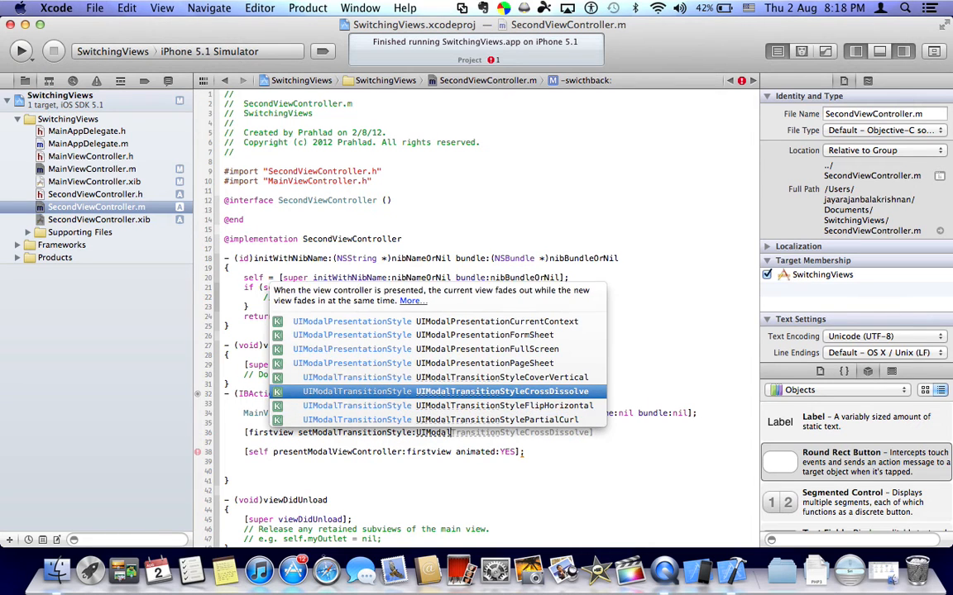
text(ransition)
text(StyleC)
text(ross)
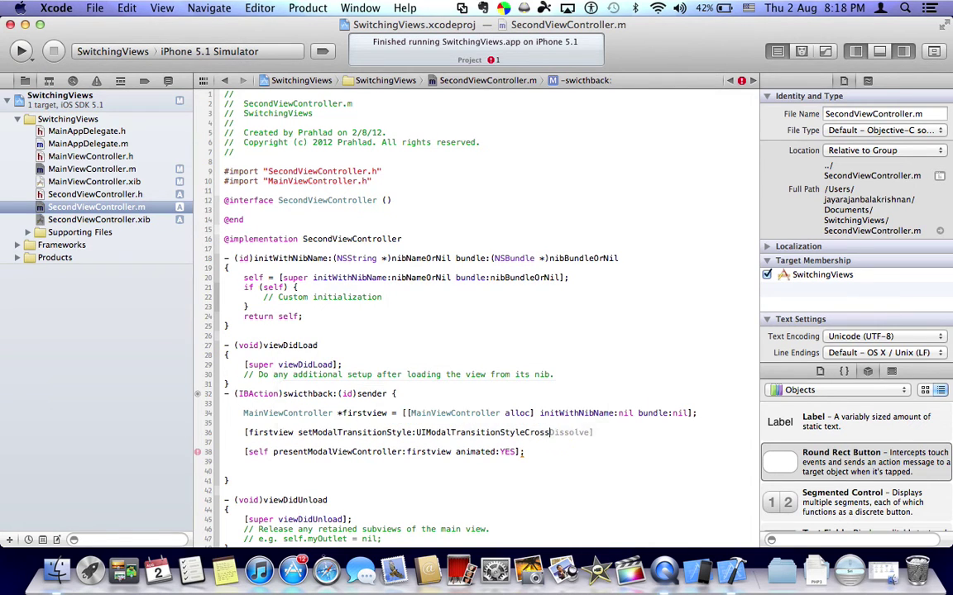
key(Tab)
text(];)
key(super+r)
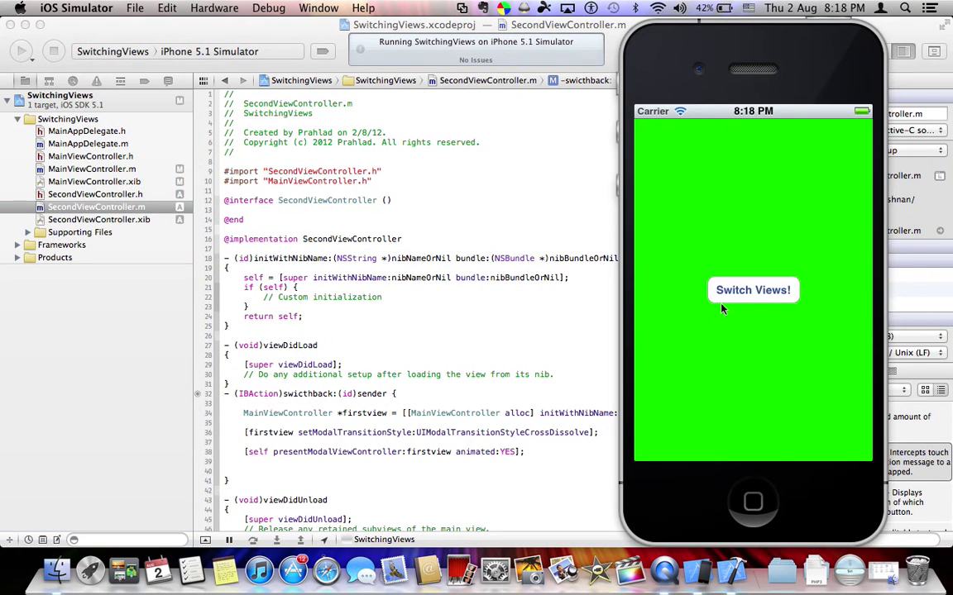
Switch to the cyan view and back to green in the simulator, then quit it and hide the debug area.
click(740, 294)
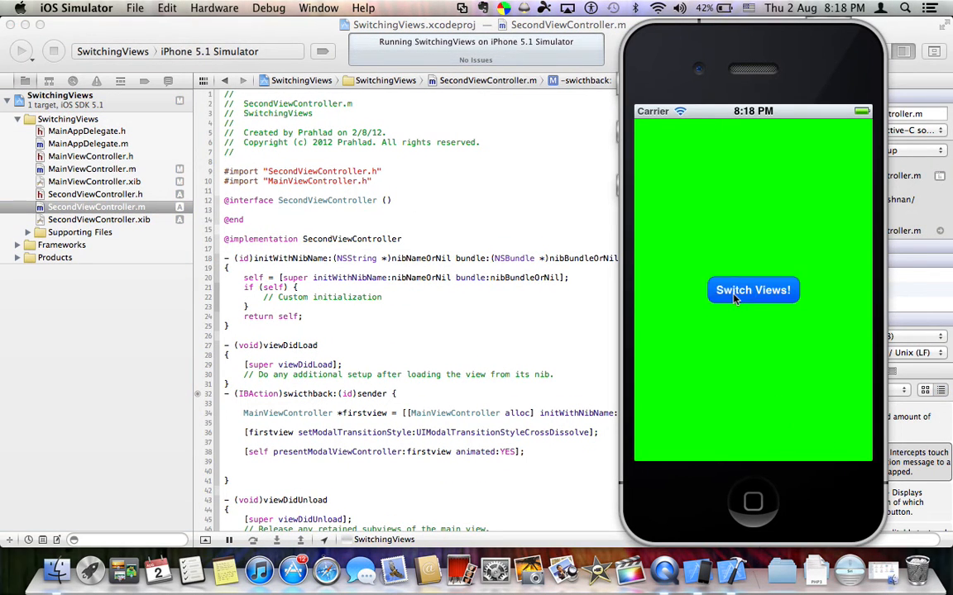
click(782, 291)
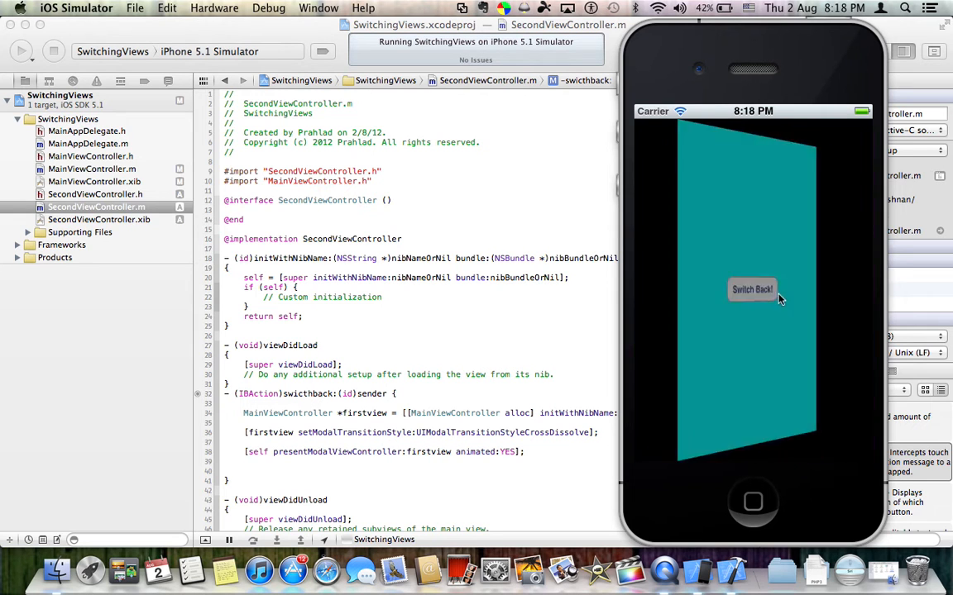
click(780, 295)
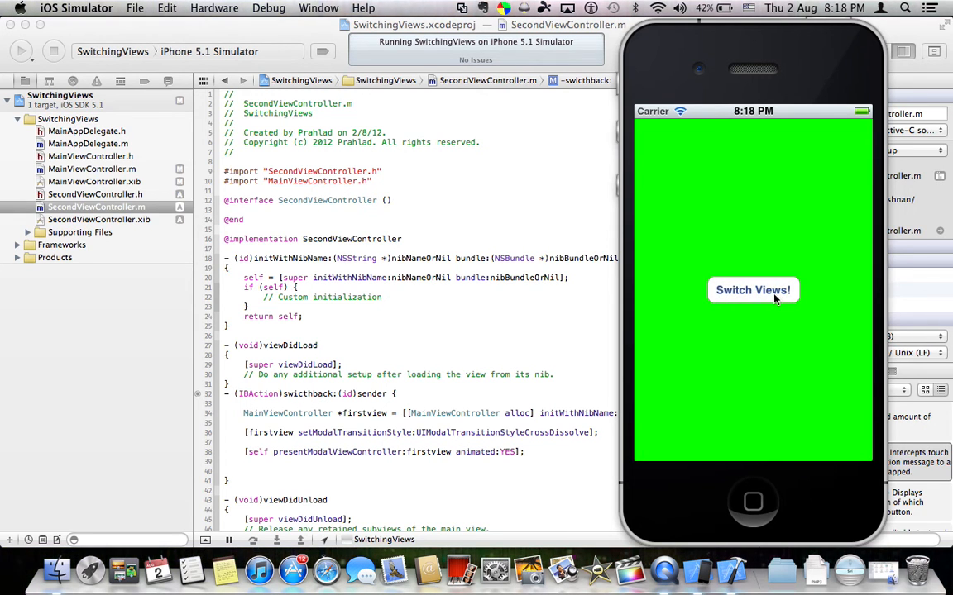
key(super+q)
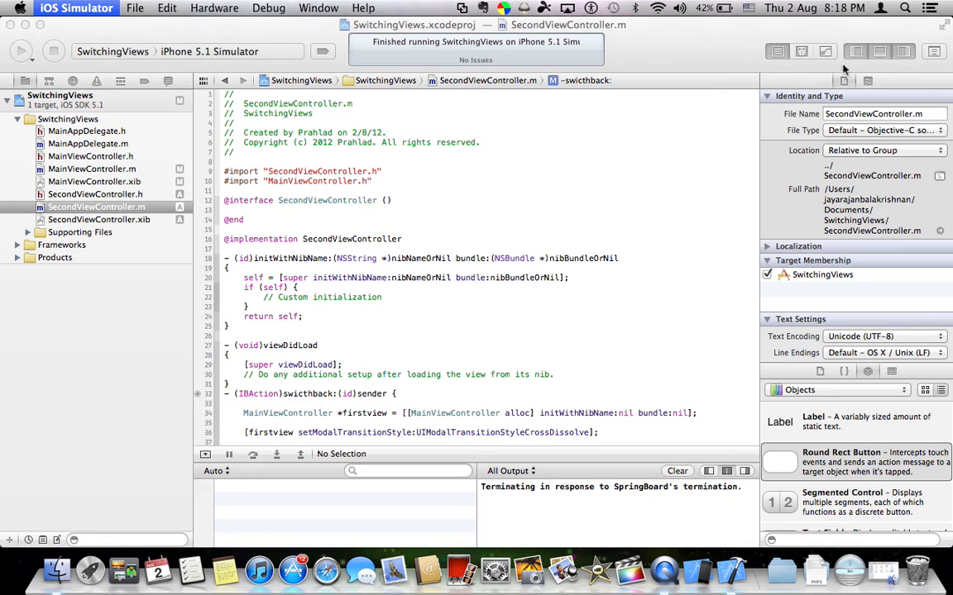
click(879, 51)
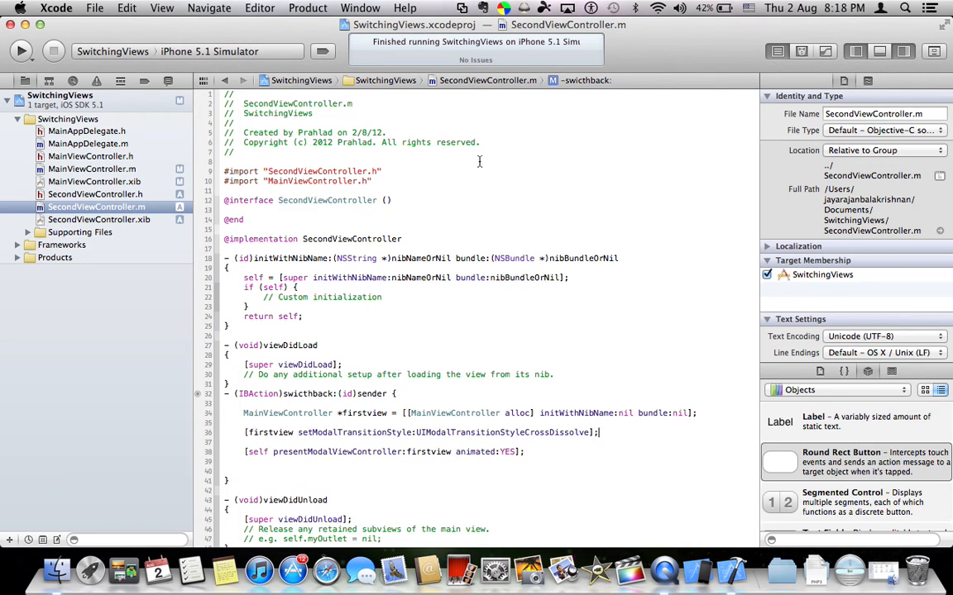
Add a text field to the top of MainViewController.xib and move the button beside it.
click(131, 182)
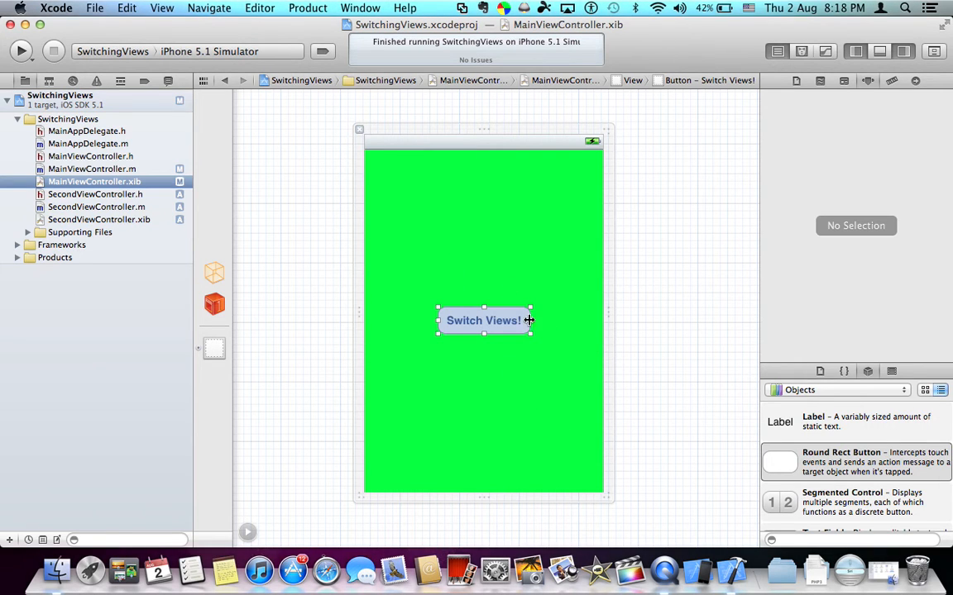
scroll(855, 486, down, 3)
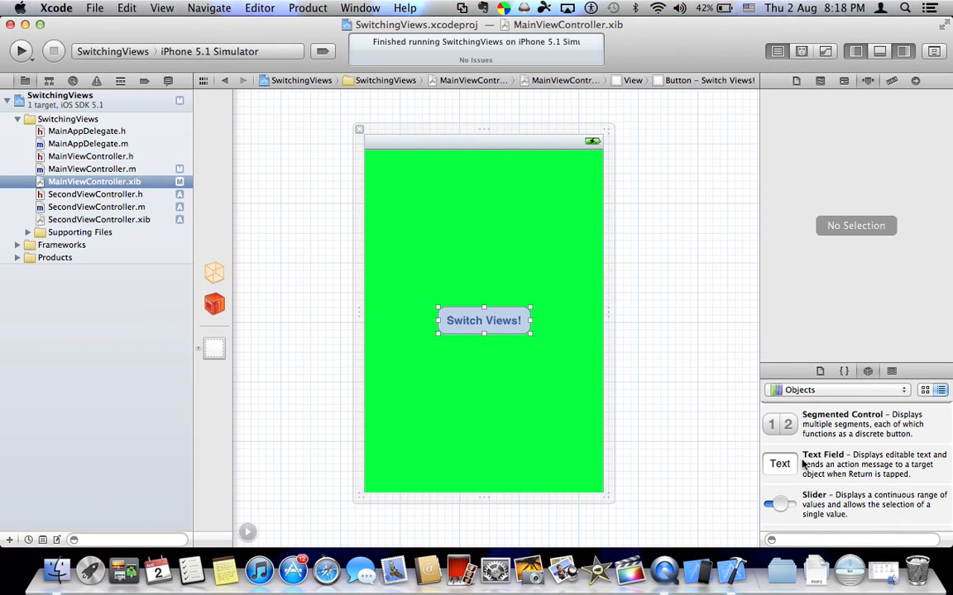
mouse_move(800, 465)
mouse_down()
mouse_move(409, 198)
mouse_move(498, 188)
mouse_up()
click(483, 319)
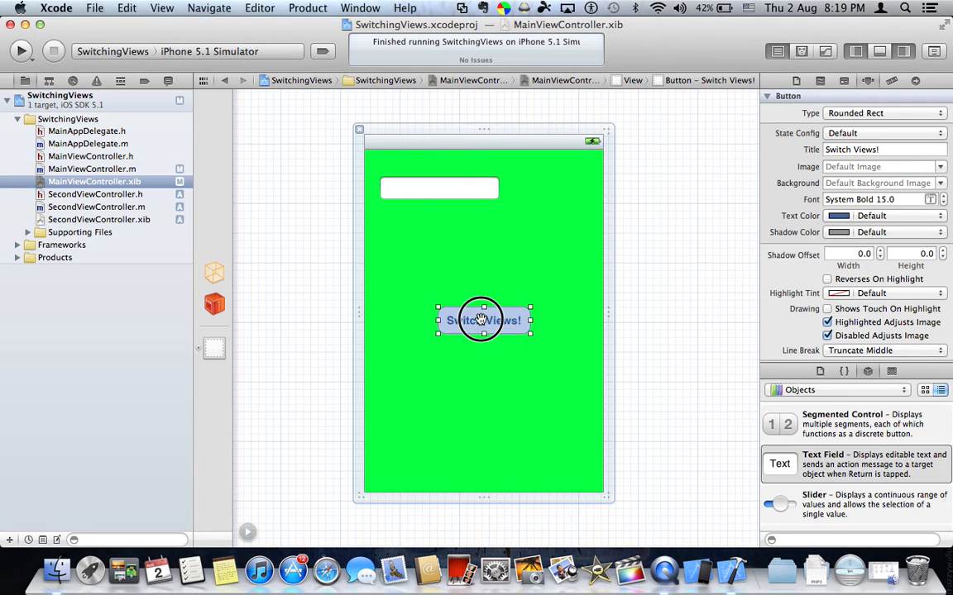
mouse_move(482, 313)
mouse_down()
mouse_move(546, 191)
mouse_move(551, 201)
mouse_up()
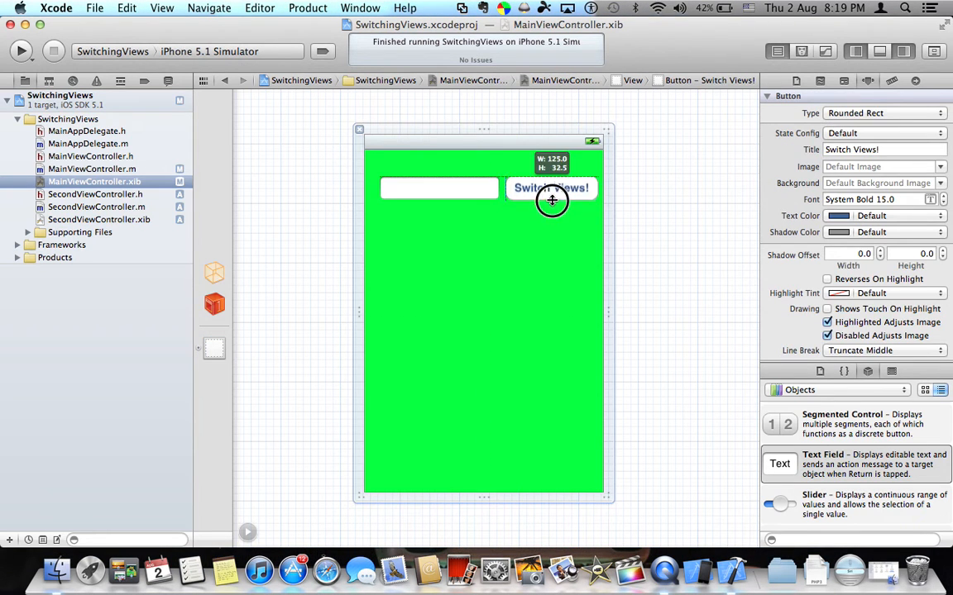
Retitle the button Pass Data! and adjust its width.
triple_click(891, 149)
text(Pass Data)
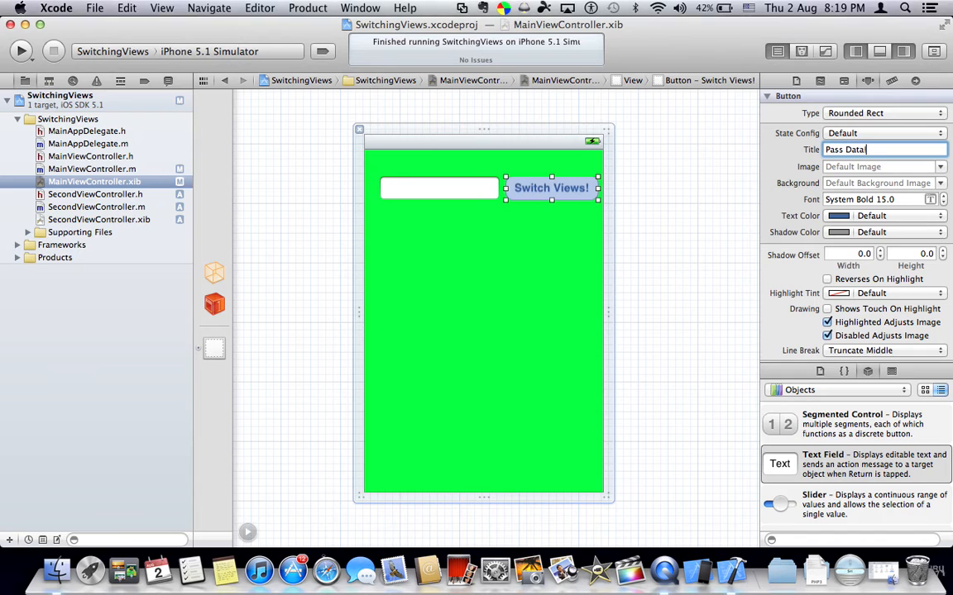
text(!)
key(Return)
drag(504, 189, 539, 190)
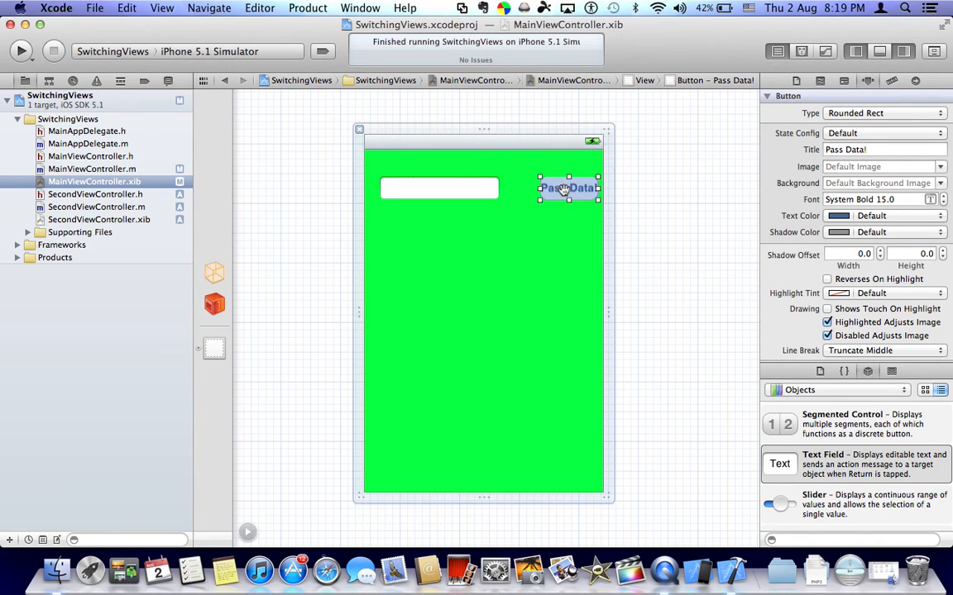
drag(538, 189, 527, 188)
Widen the text field up to the Pass Data! button.
click(493, 191)
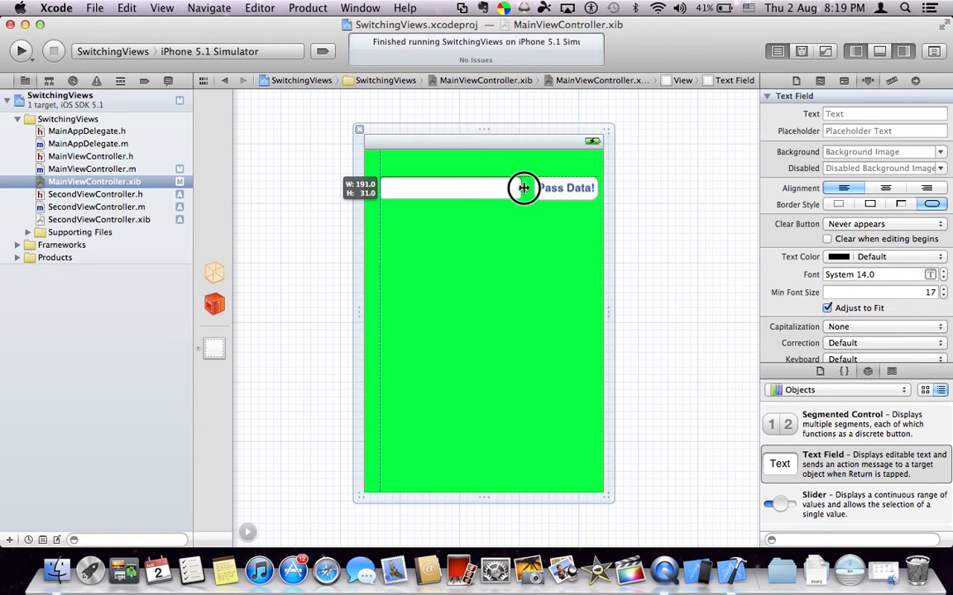
click(529, 221)
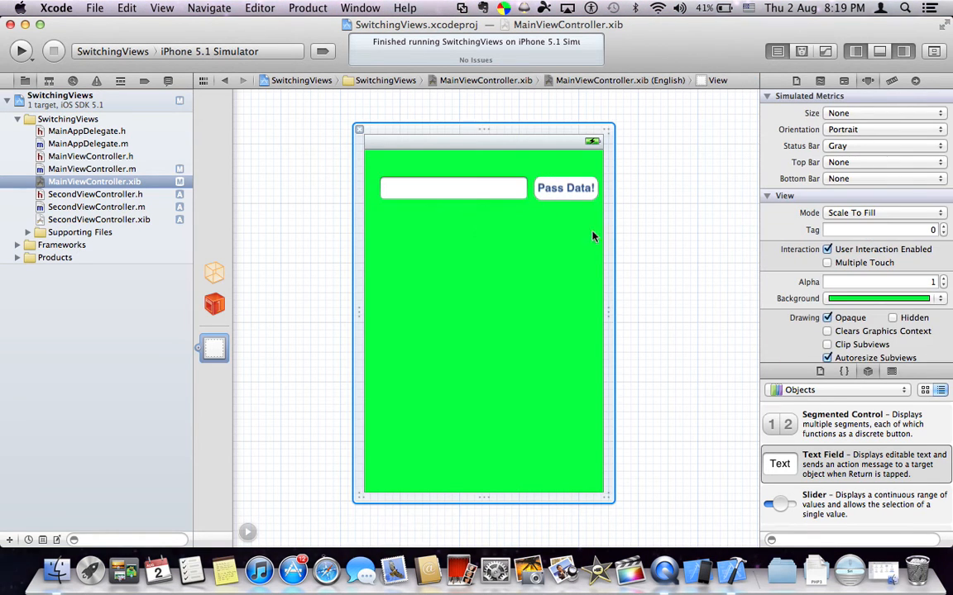
scroll(560, 217, down, 2)
scroll(561, 216, up, 2)
mouse_move(581, 243)
mouse_down()
mouse_move(535, 201)
mouse_move(546, 202)
mouse_up()
click(532, 299)
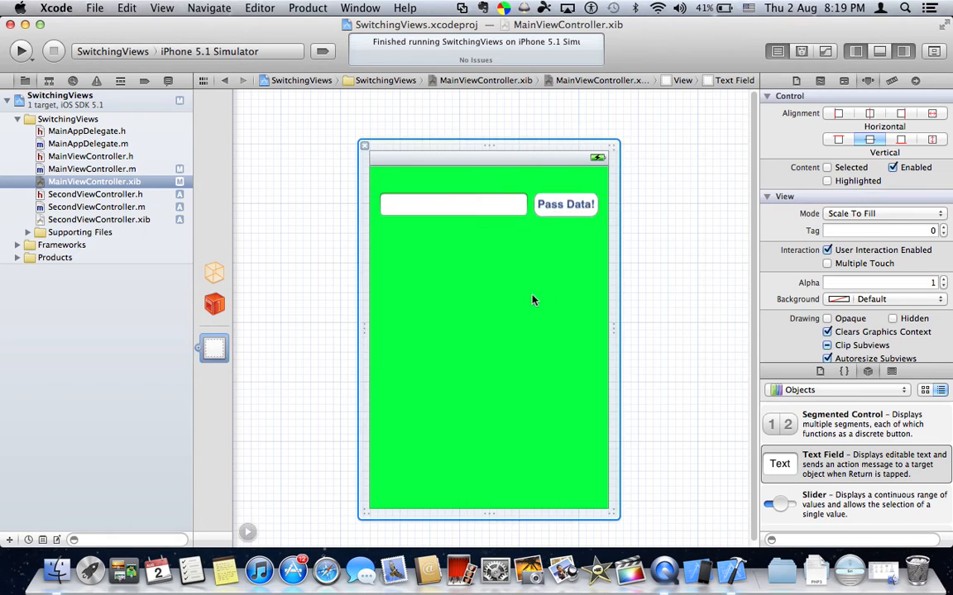
Show MainViewController.h in the Assistant editor beside the main view's layout.
key(alt+super+Return)
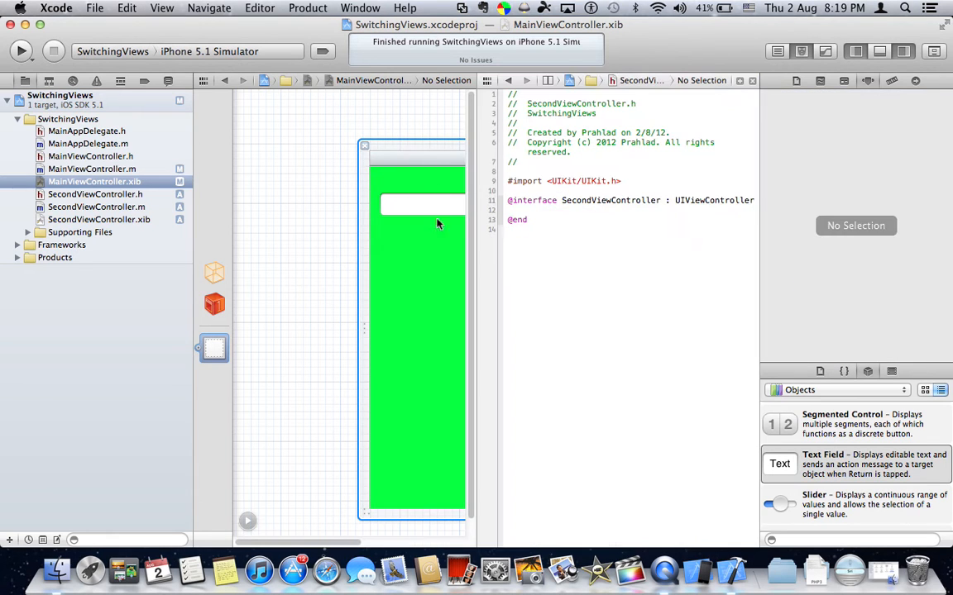
click(417, 214)
drag(417, 214, 437, 214)
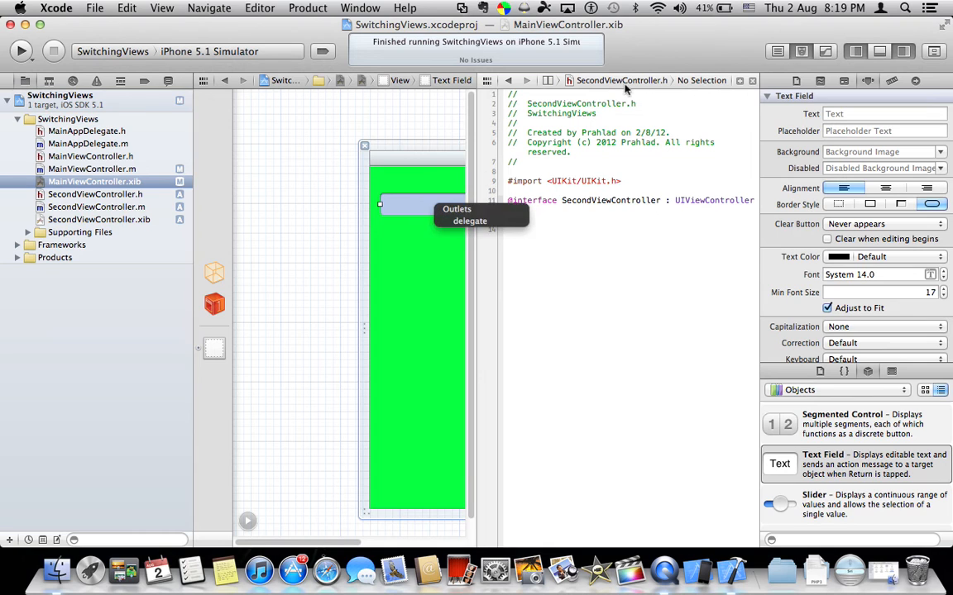
click(583, 80)
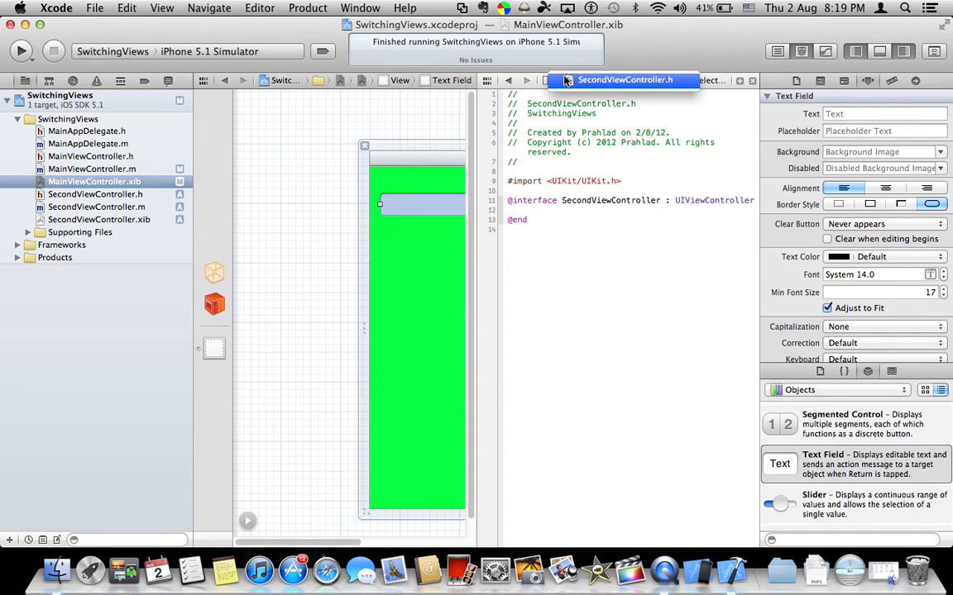
click(595, 80)
click(546, 80)
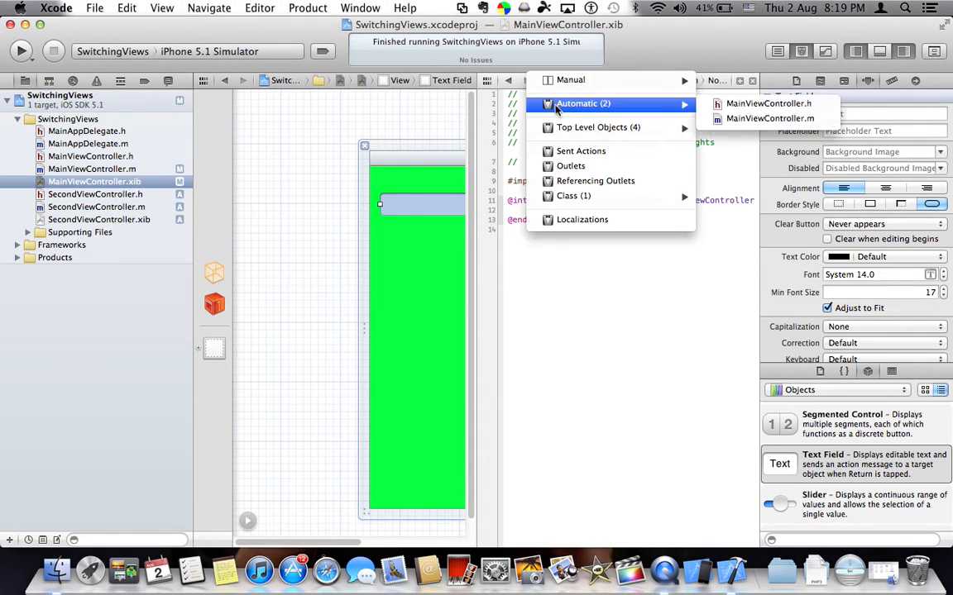
click(781, 103)
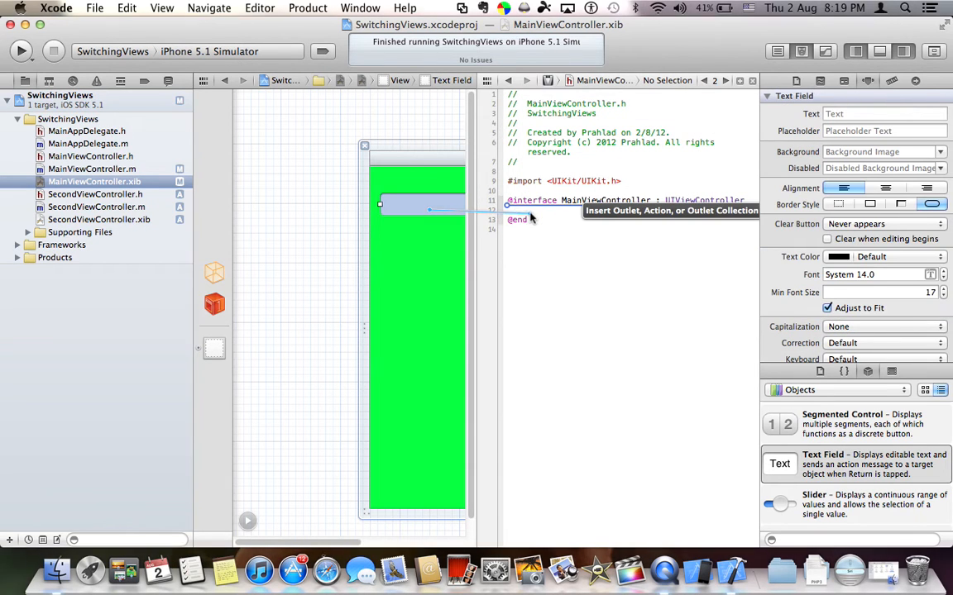
Connect the text field to a new outlet named textfield, then open MainViewController.m.
drag(432, 215, 531, 219)
text(textfield)
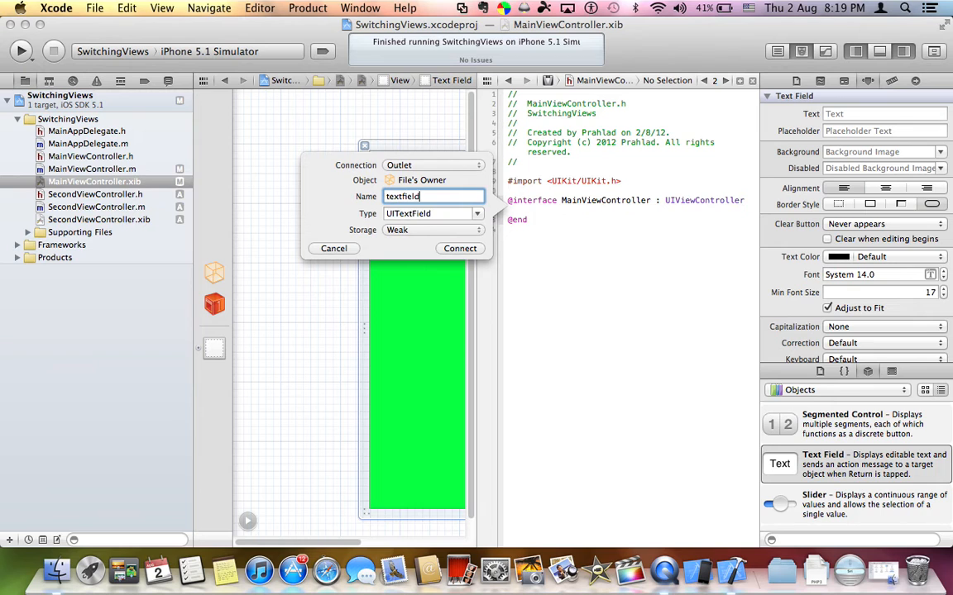
key(Return)
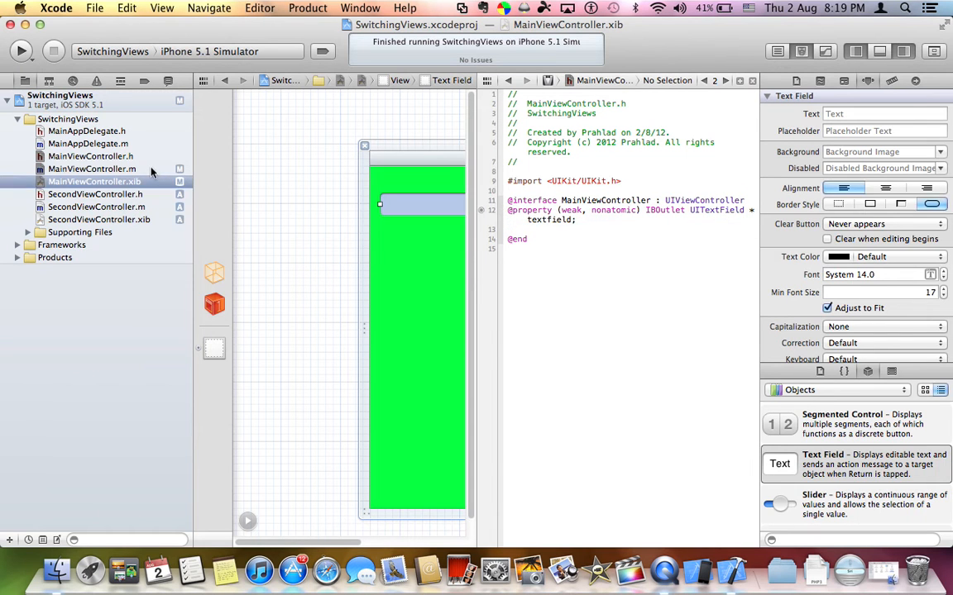
click(92, 168)
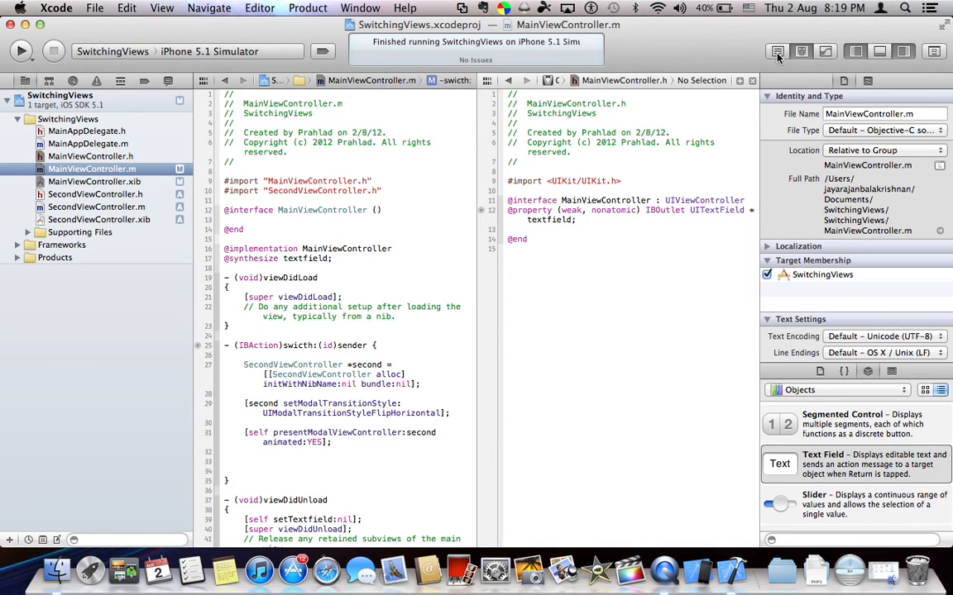
In MainViewController.h, add #import "SecondViewController.h" below the UIKit import.
key(super+Return)
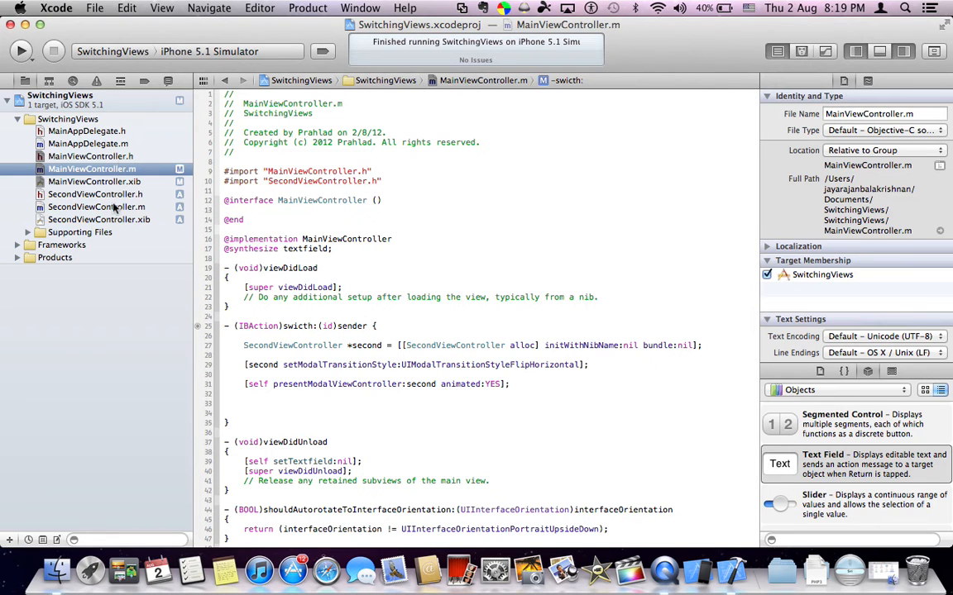
click(130, 156)
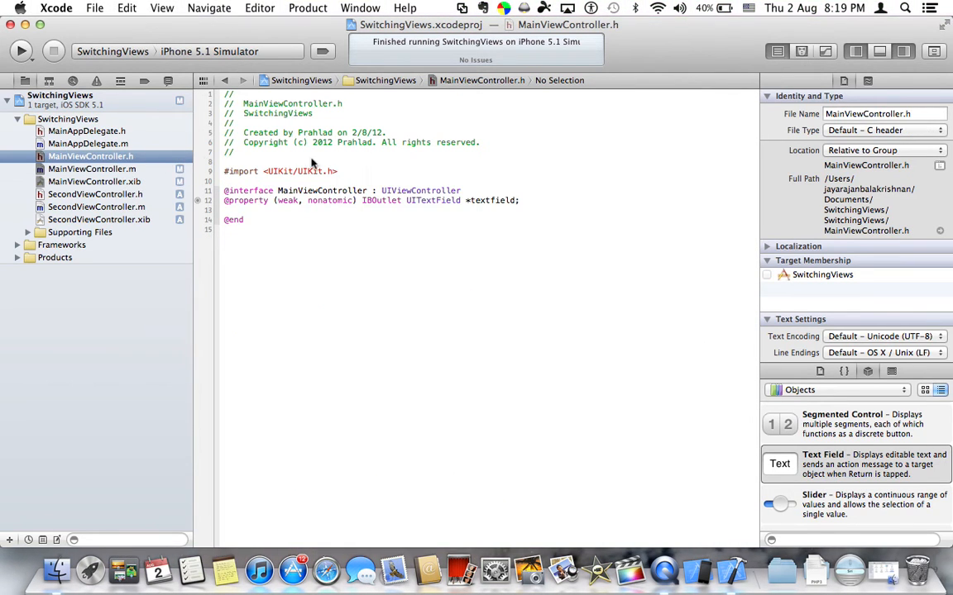
click(381, 175)
key(Return)
text(impo)
key(BackSpace)
key(BackSpace)
key(BackSpace)
key(BackSpace)
text(#i)
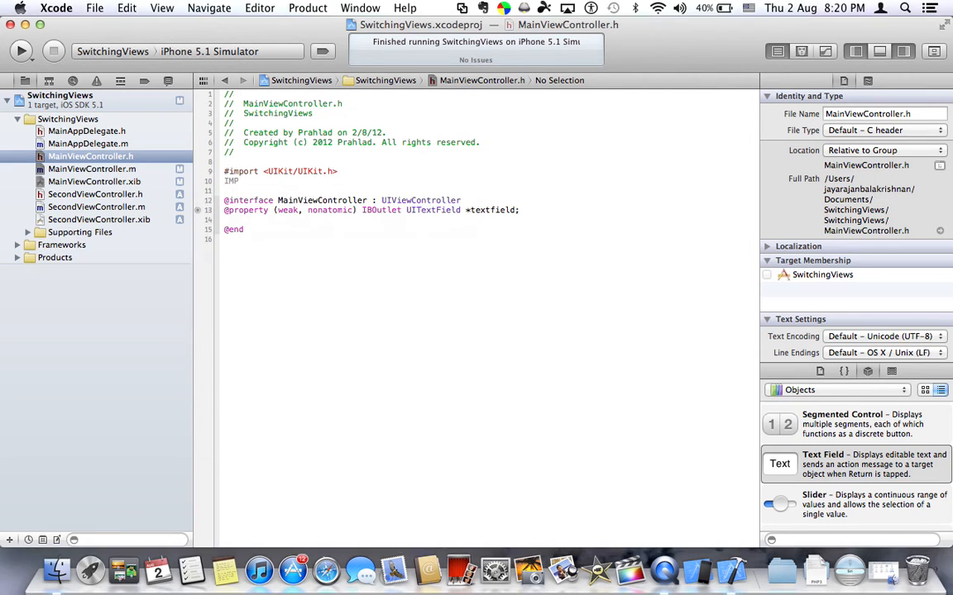
text(mport)
key(Return)
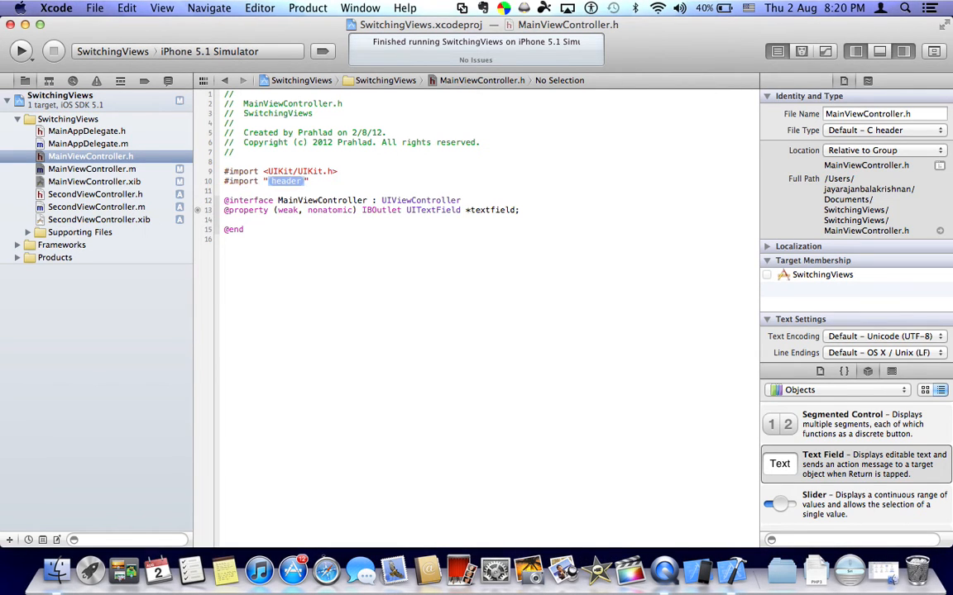
text(S)
text(Controller.h)
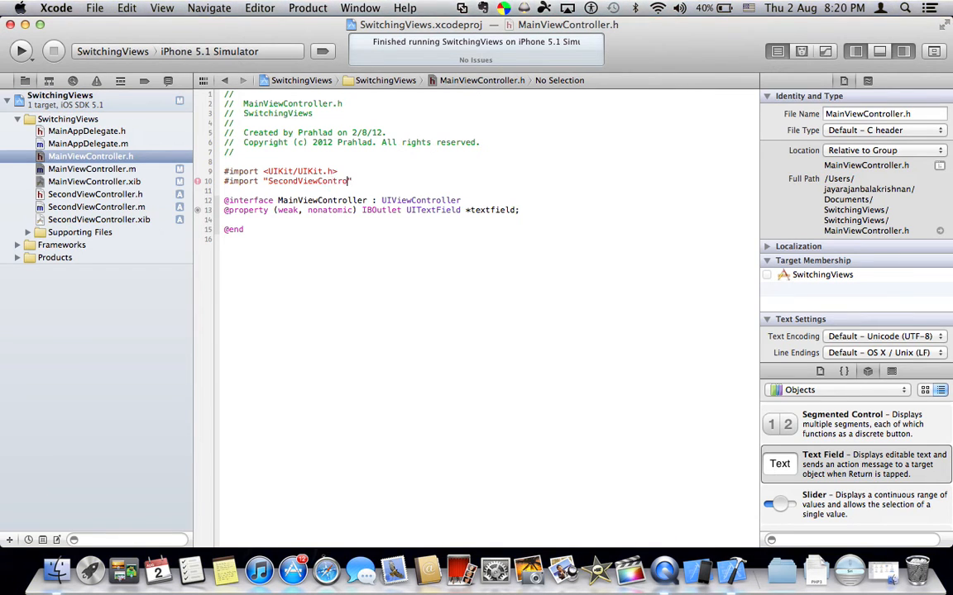
click(413, 279)
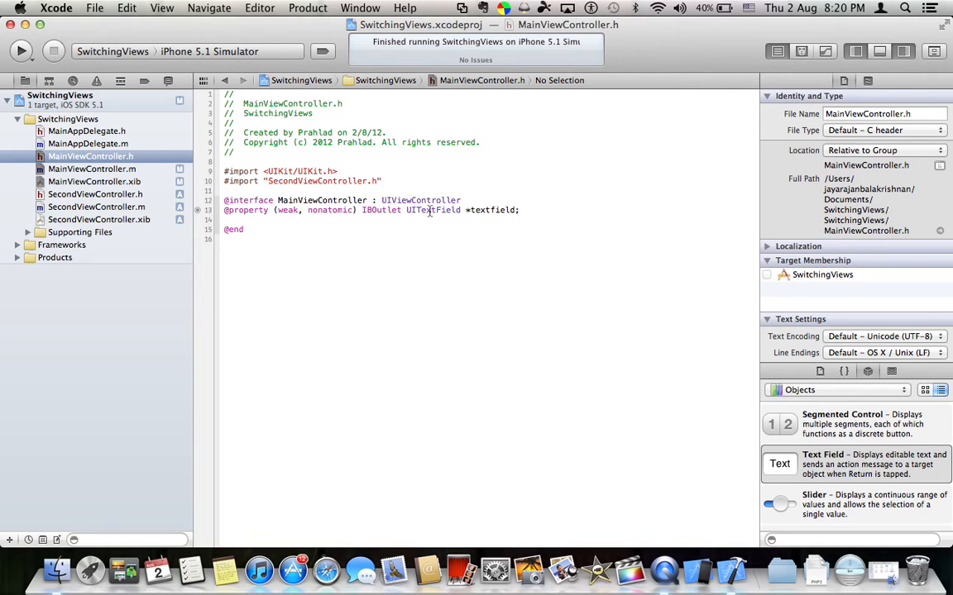
click(528, 211)
key(Return)
key(Return)
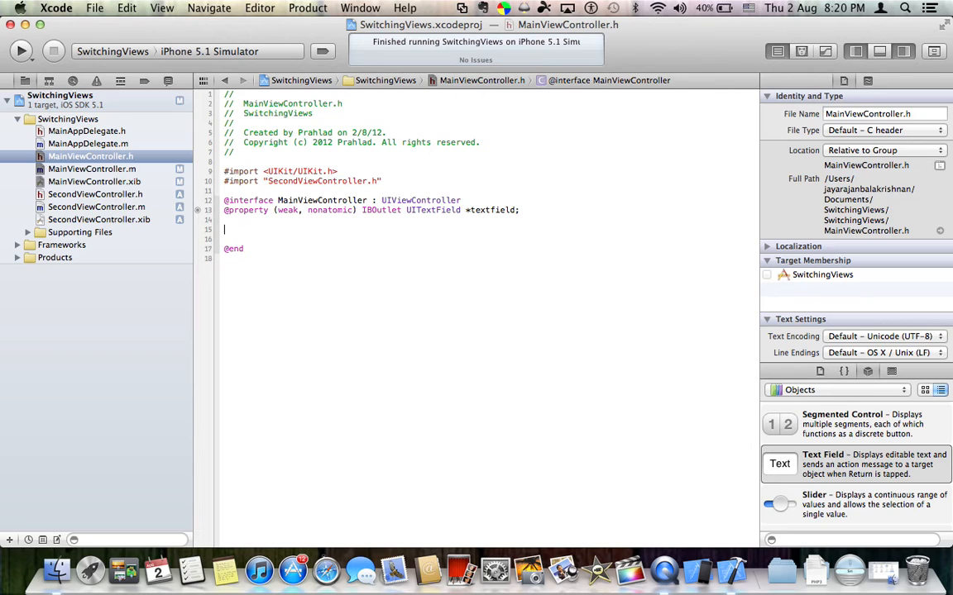
text(pr)
key(Return)
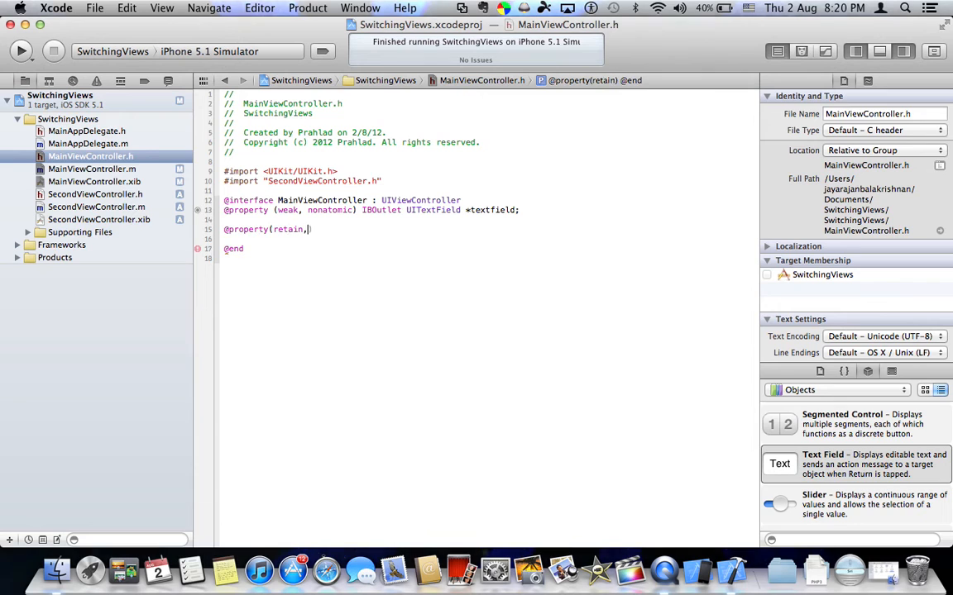
text(,non)
key(Return)
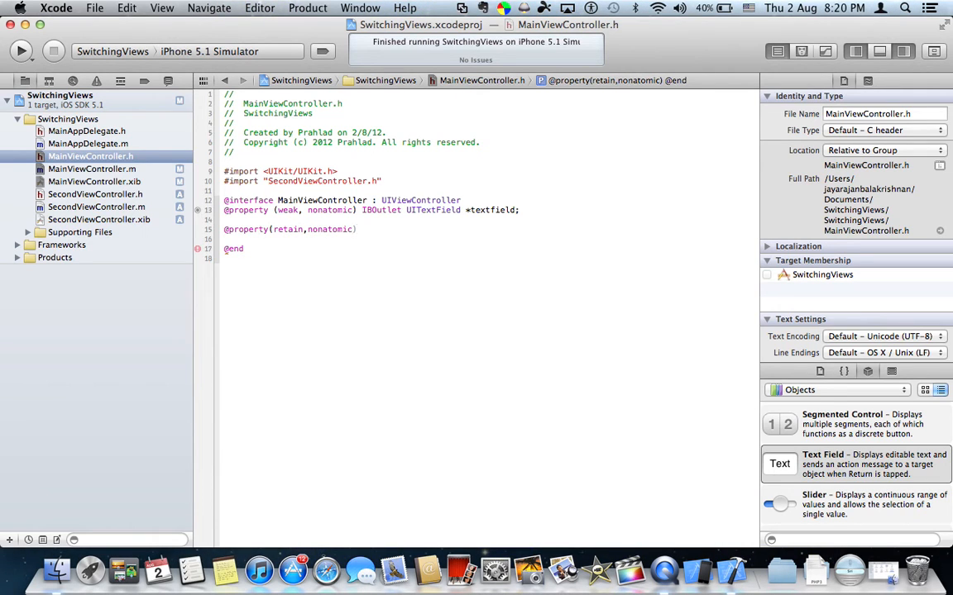
text(Seco)
key(Return)
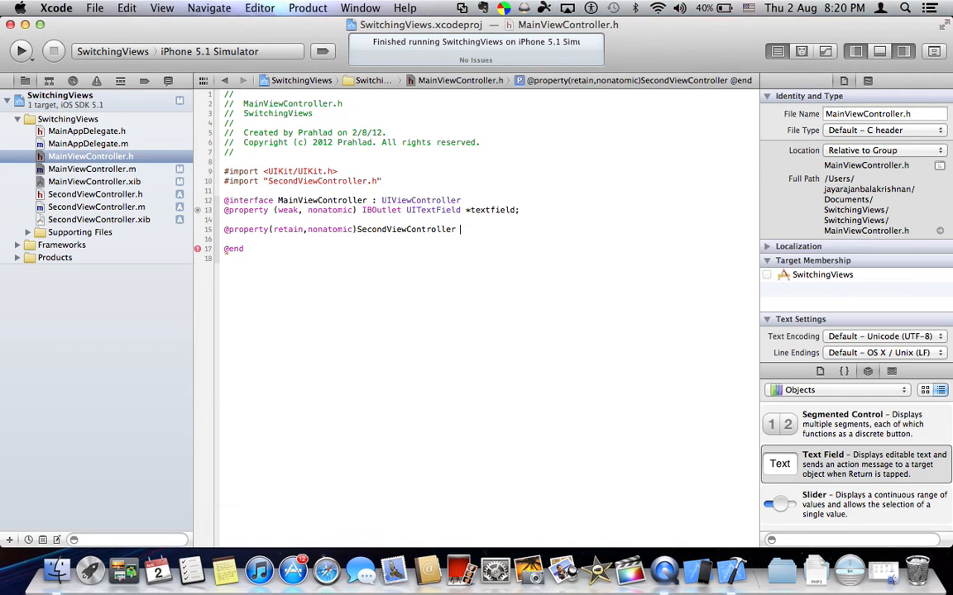
text(secondView;)
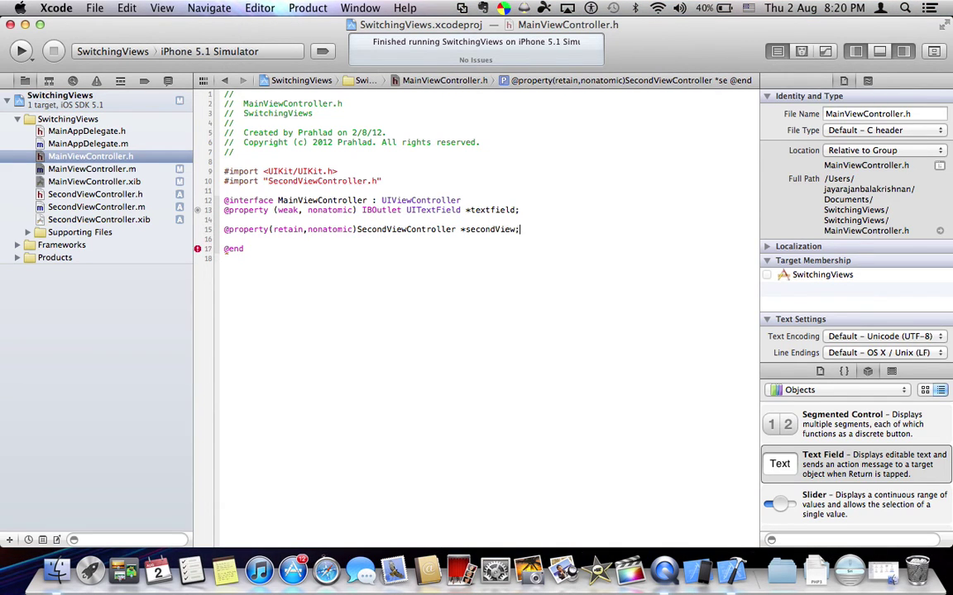
key(Return)
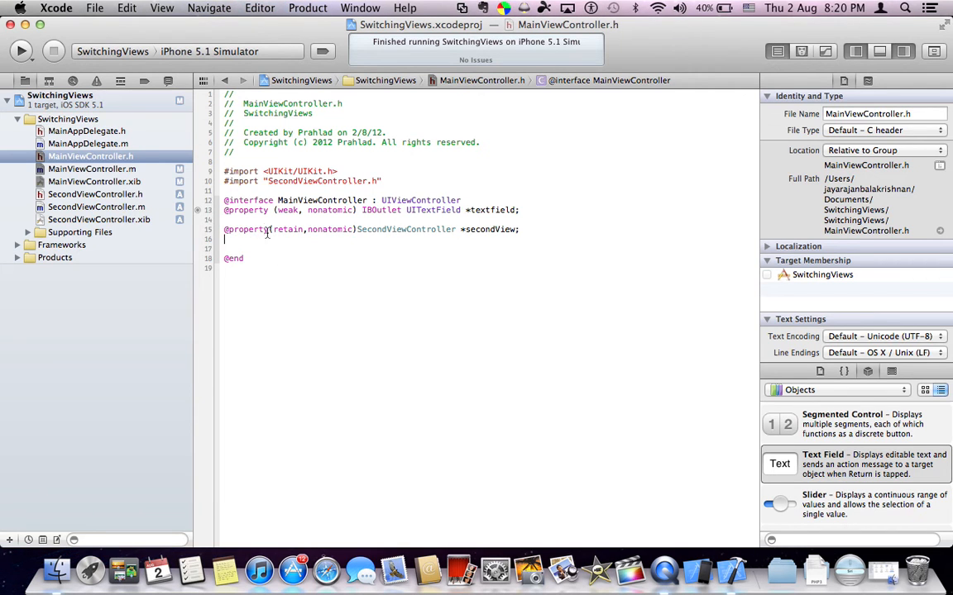
click(152, 170)
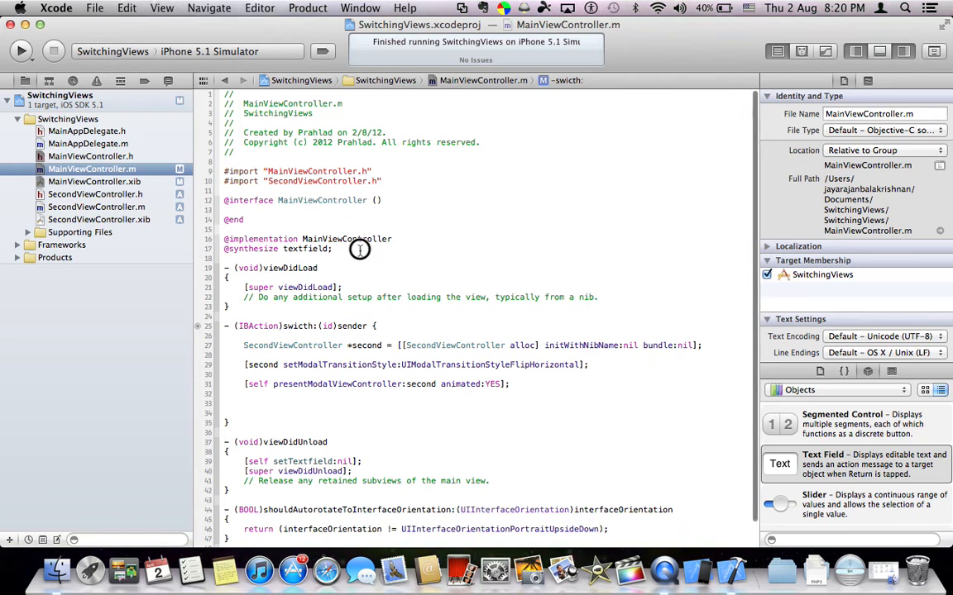
click(359, 250)
key(Return)
text(@syn)
key(Return)
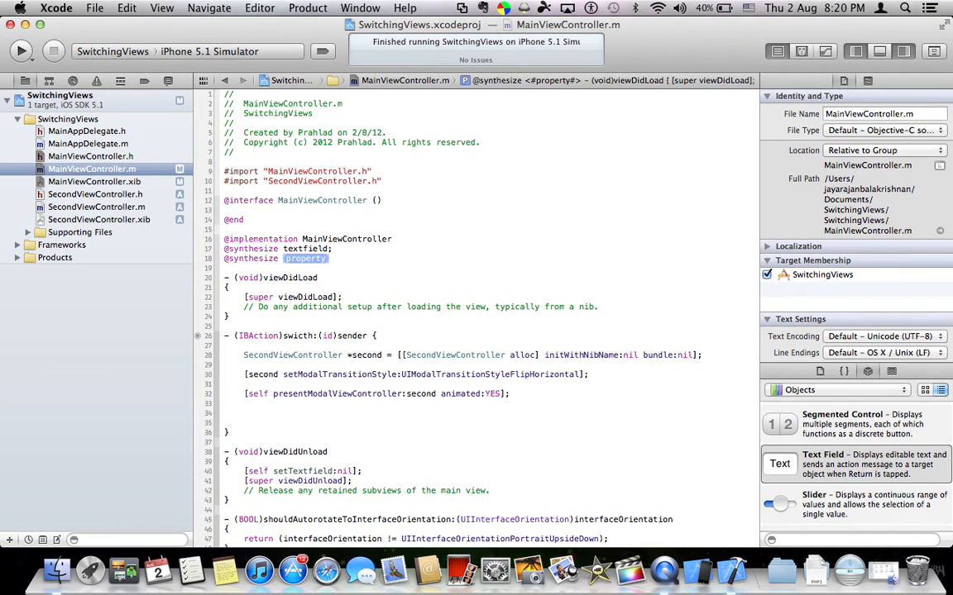
text(sec)
key(Return)
text(;)
key(Return)
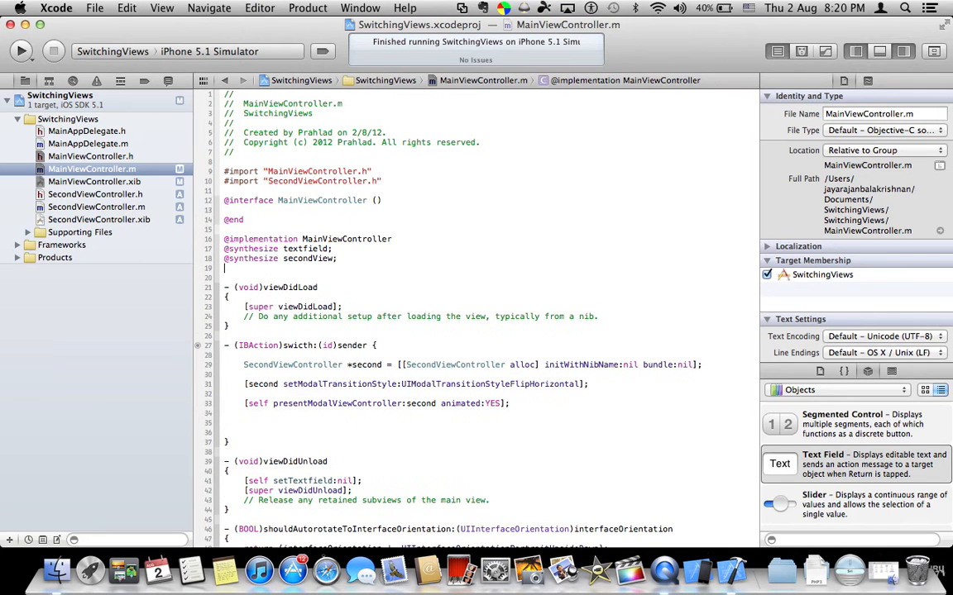
scroll(484, 350, down, 1)
key(super+r)
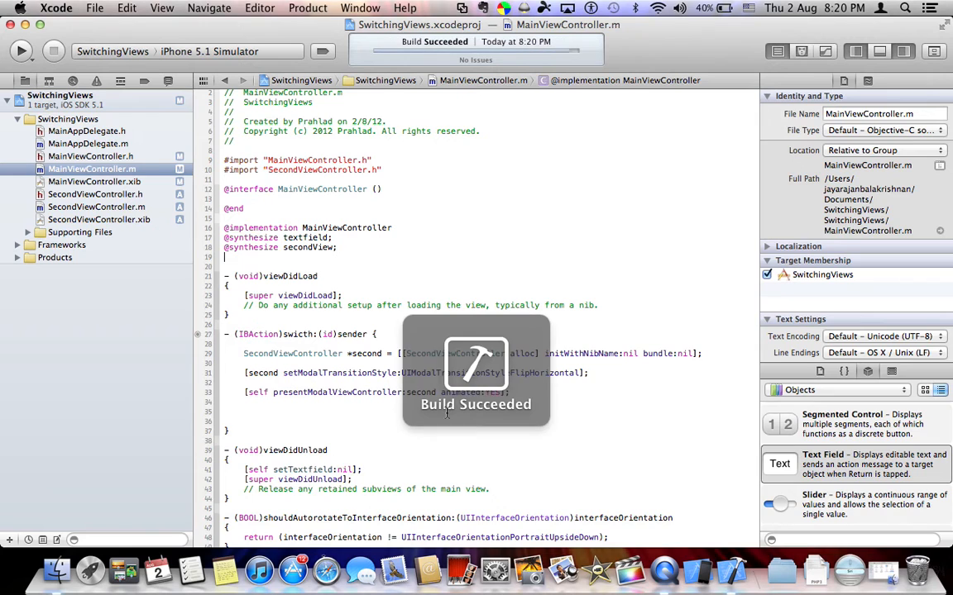
scroll(405, 440, down, 1)
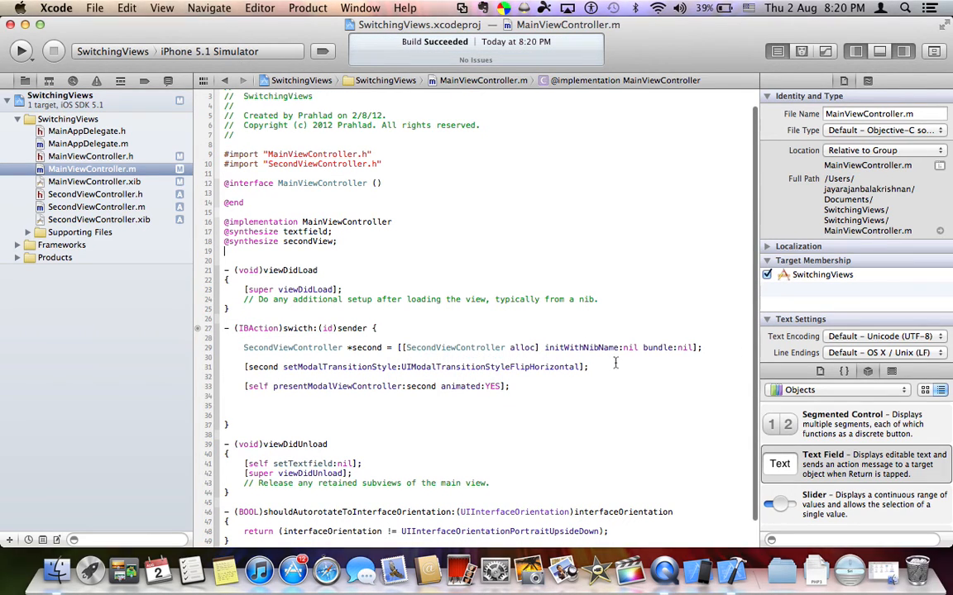
After creating second in swicth, add self.secondView = second;.
click(713, 353)
key(Return)
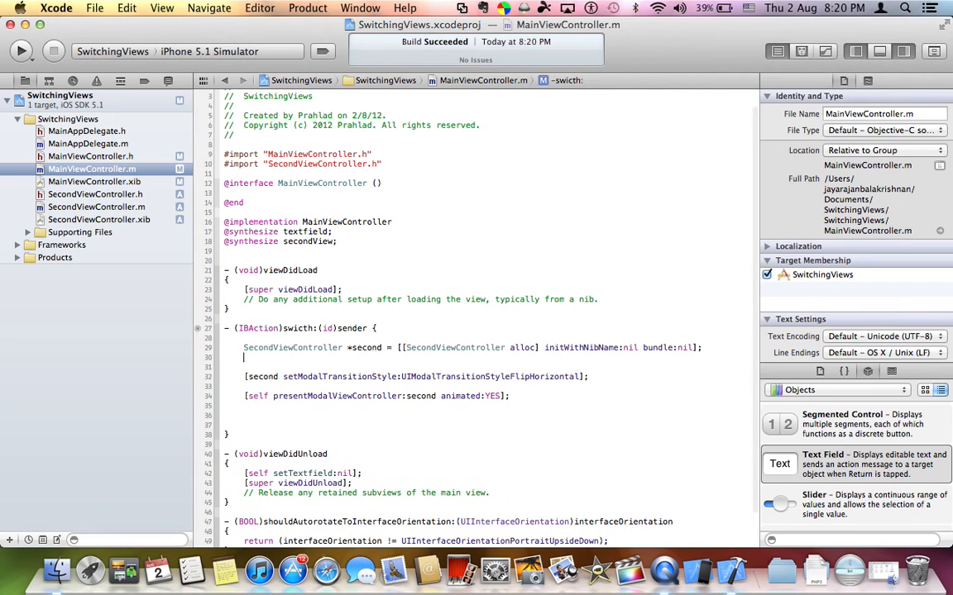
key(Return)
text(lf.)
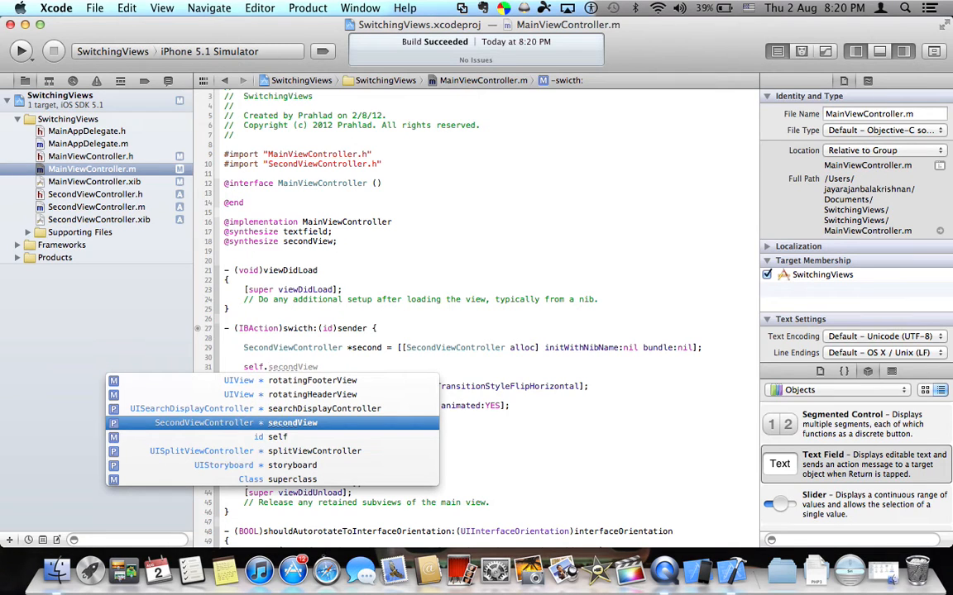
text(second)
key(Return)
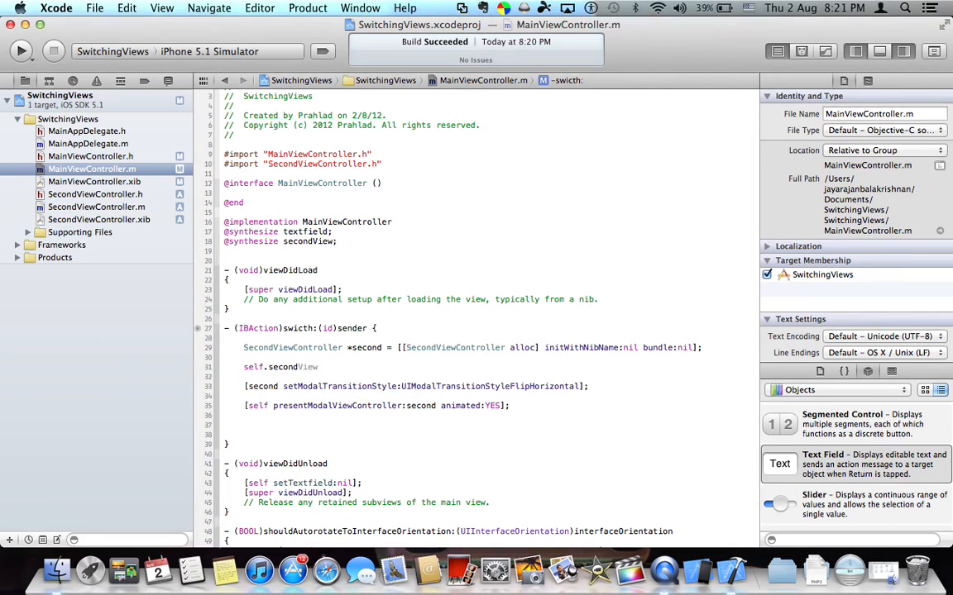
text(= sec)
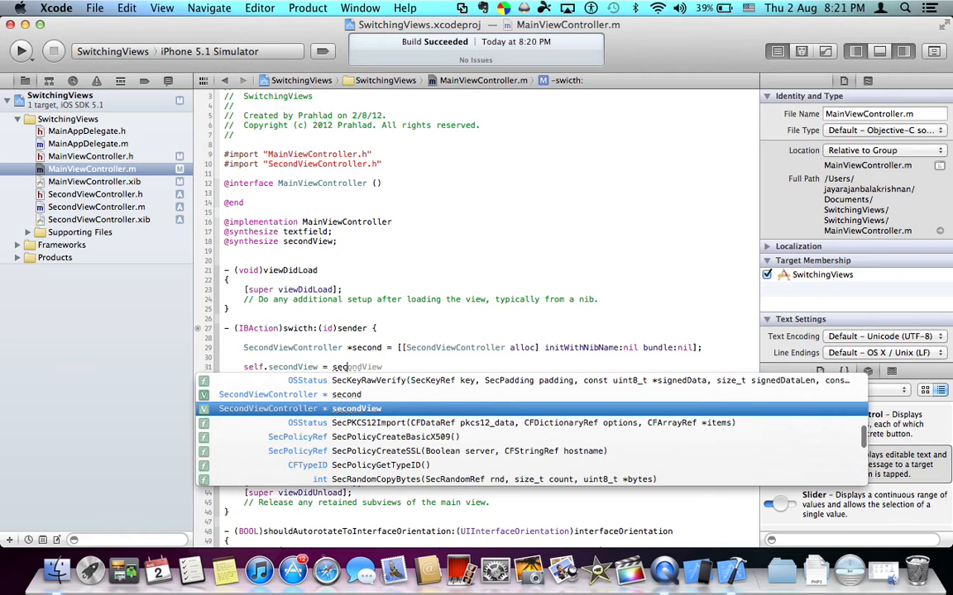
key(Up)
key(Return)
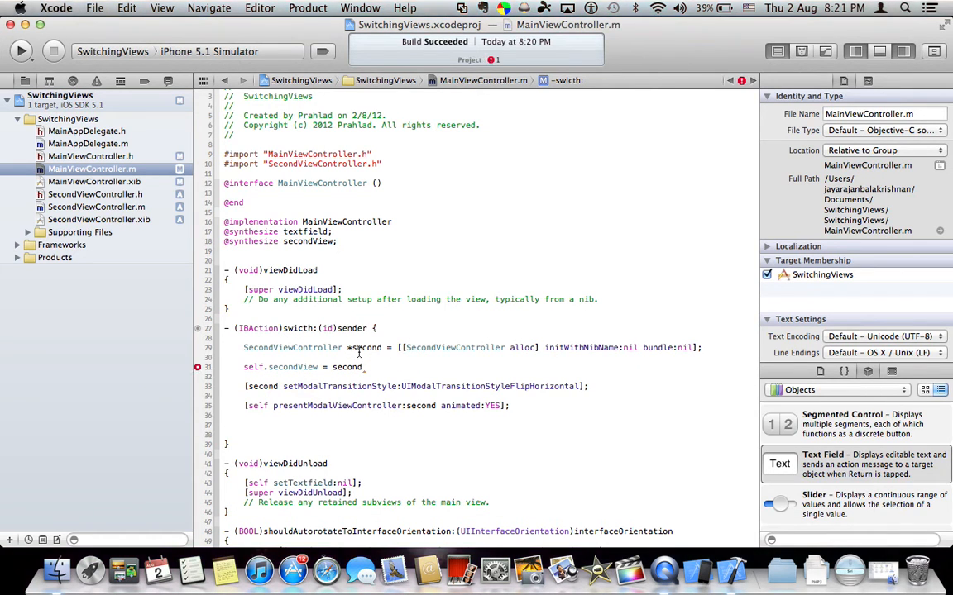
key(Return)
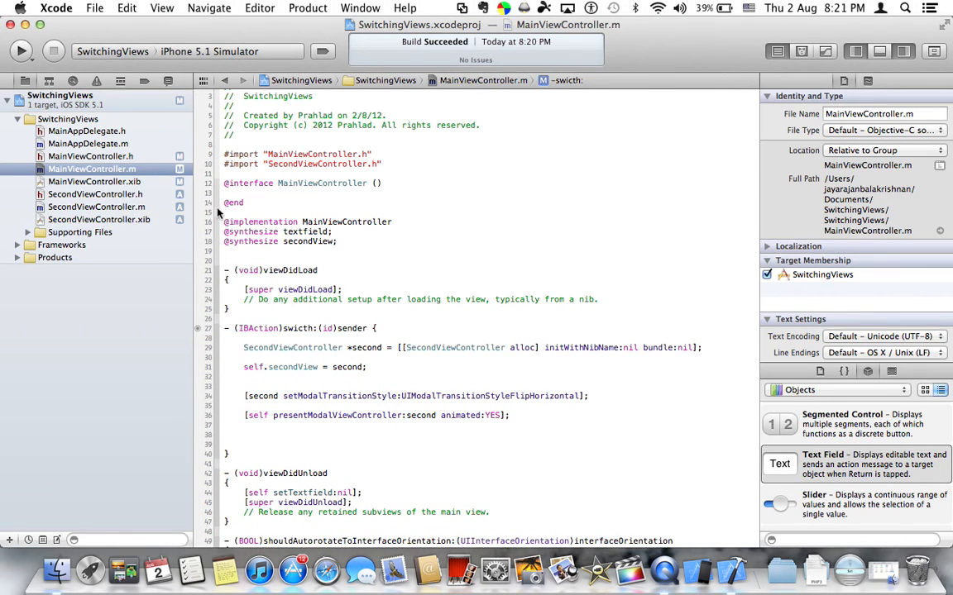
Add a centre-aligned label to SecondViewController.xib and open the Assistant editor.
click(149, 219)
scroll(641, 335, right, 3)
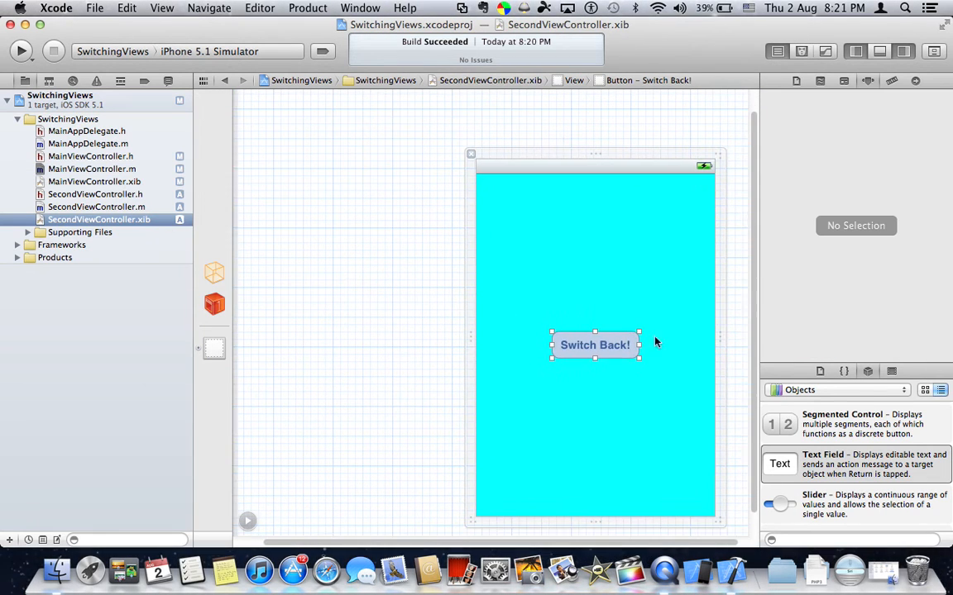
scroll(823, 473, up, 3)
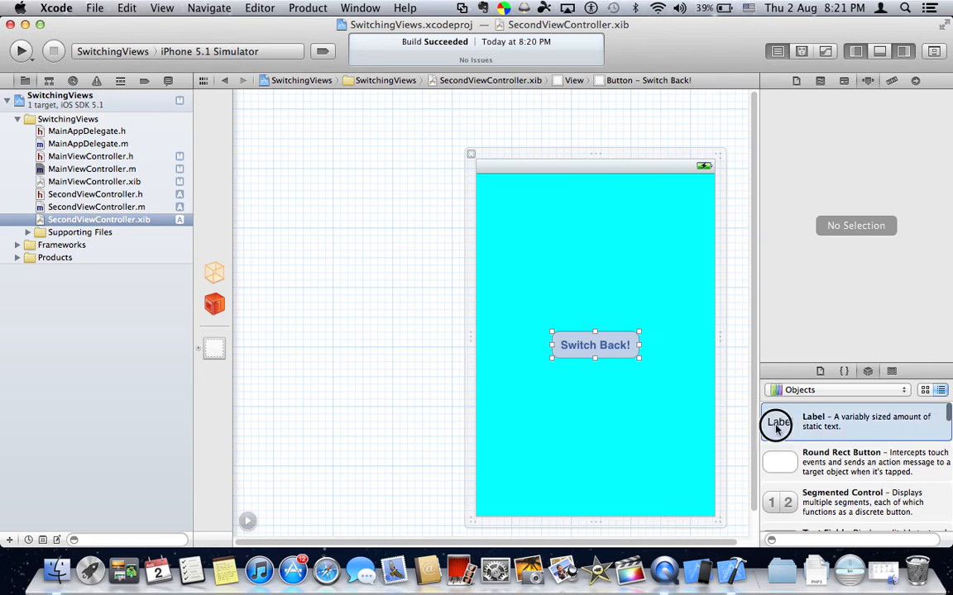
mouse_move(777, 422)
mouse_down()
mouse_move(509, 225)
mouse_move(506, 212)
mouse_move(700, 230)
mouse_up()
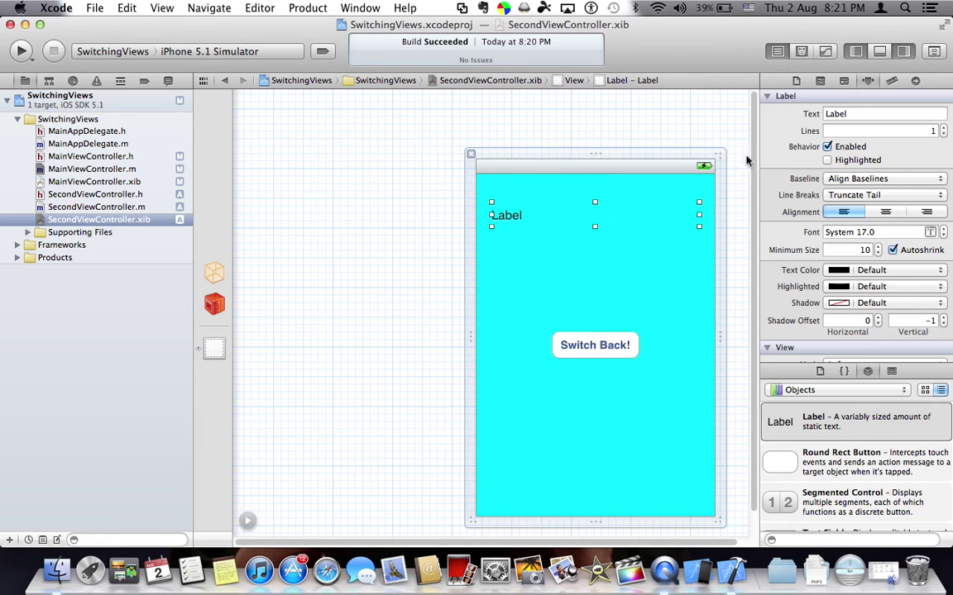
click(892, 211)
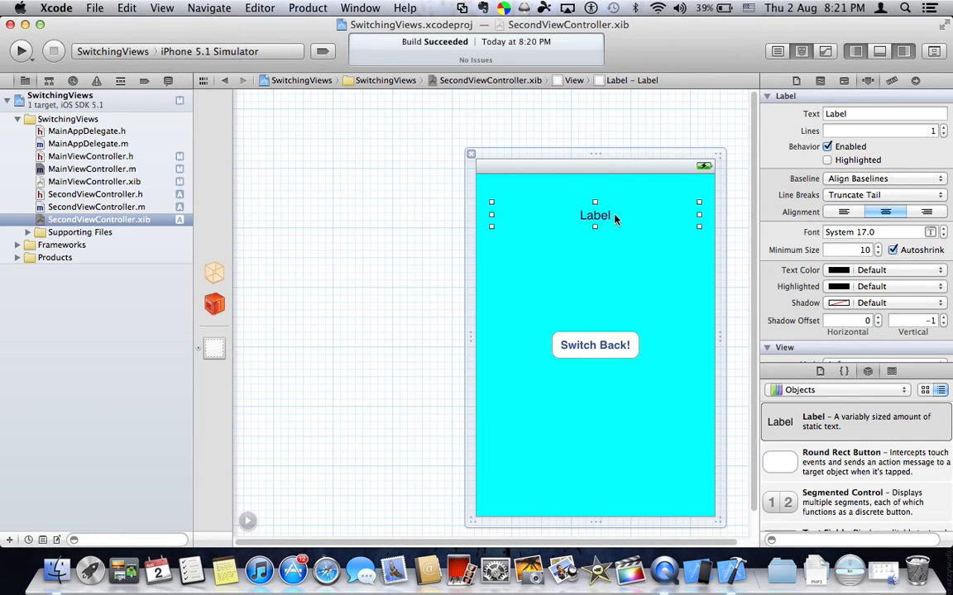
key(alt+super+Return)
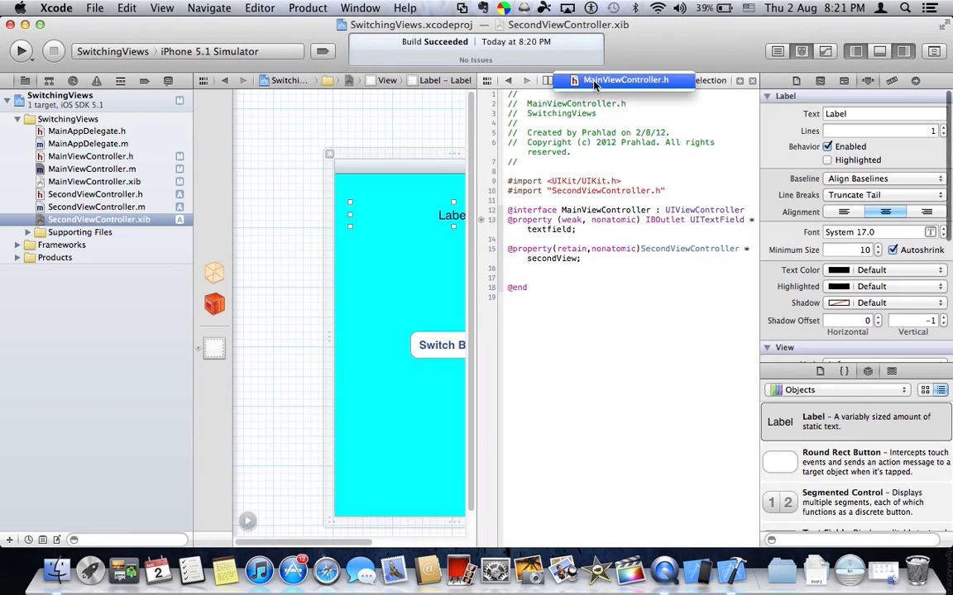
Connect the label to a new outlet named label in SecondViewController.h.
click(546, 80)
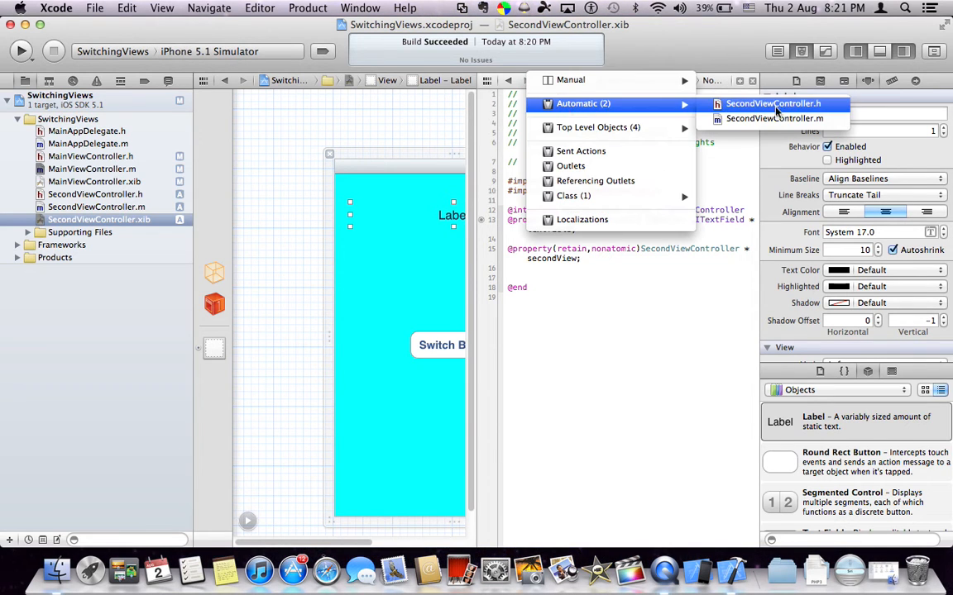
click(707, 101)
drag(431, 215, 533, 217)
text(label)
key(Return)
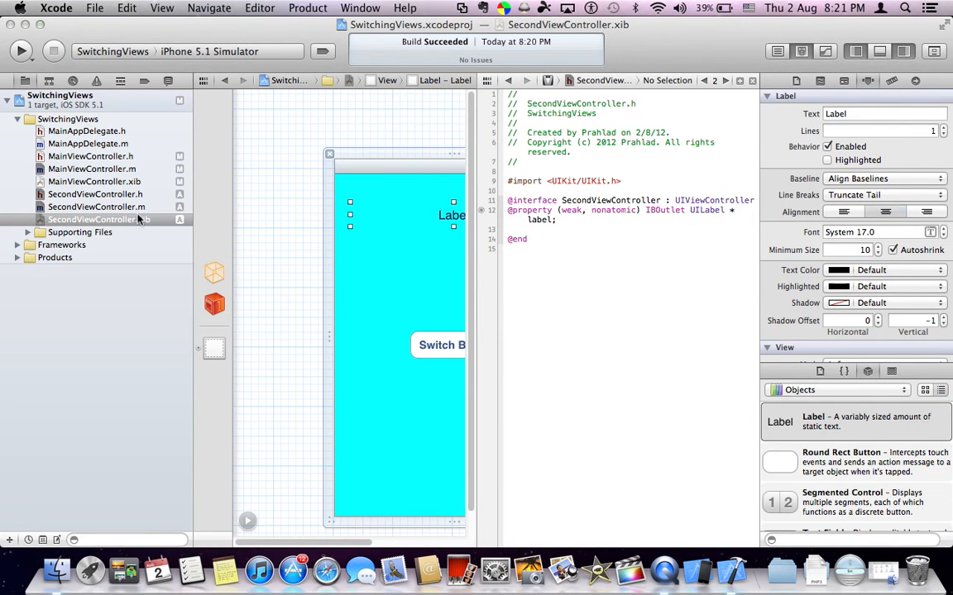
Open SecondViewController.m in a single editor and place the cursor inside swicthback.
click(140, 210)
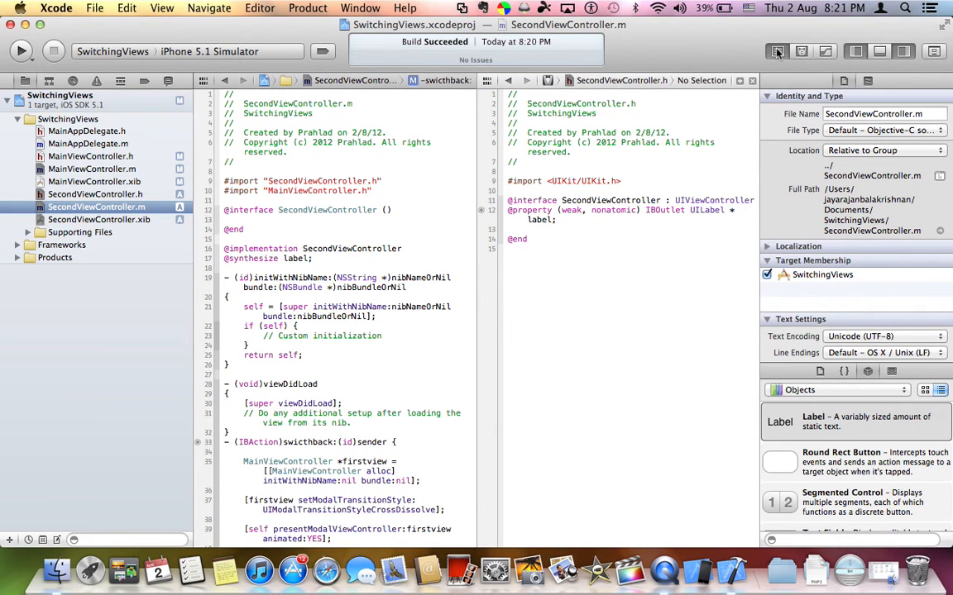
key(super+Return)
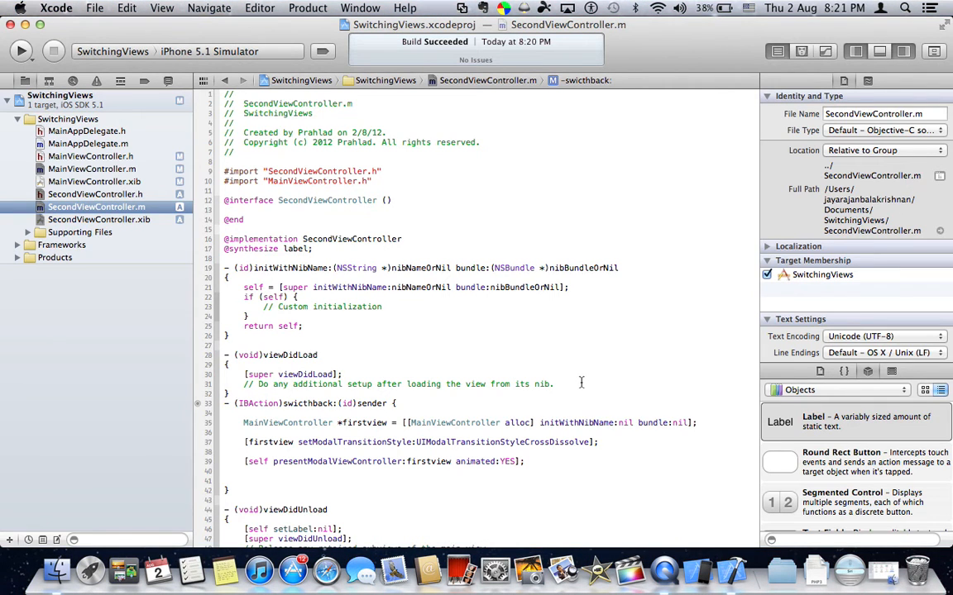
click(374, 415)
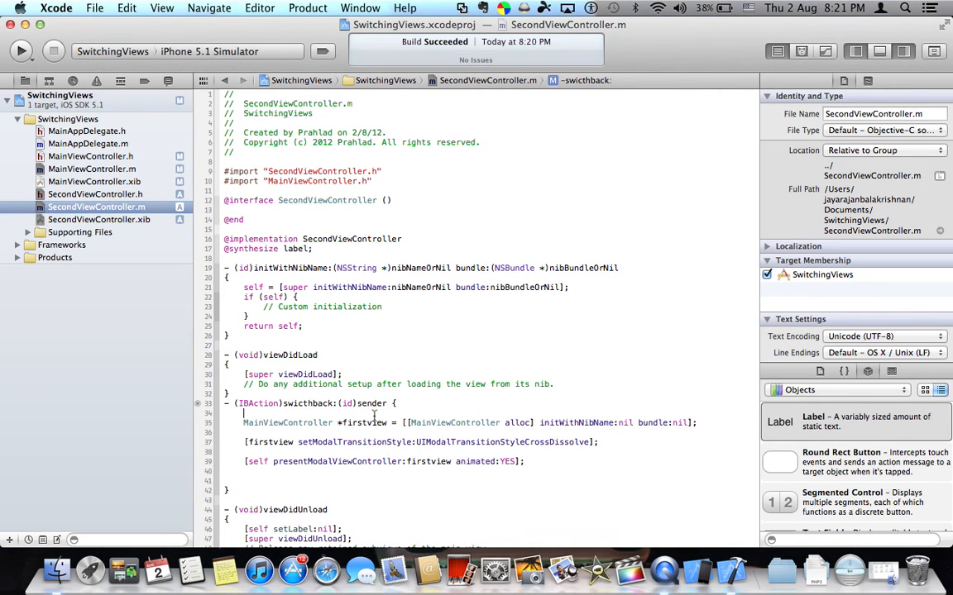
In MainViewController.m's switch action add secondView.label.text = textfield.text;.
click(124, 169)
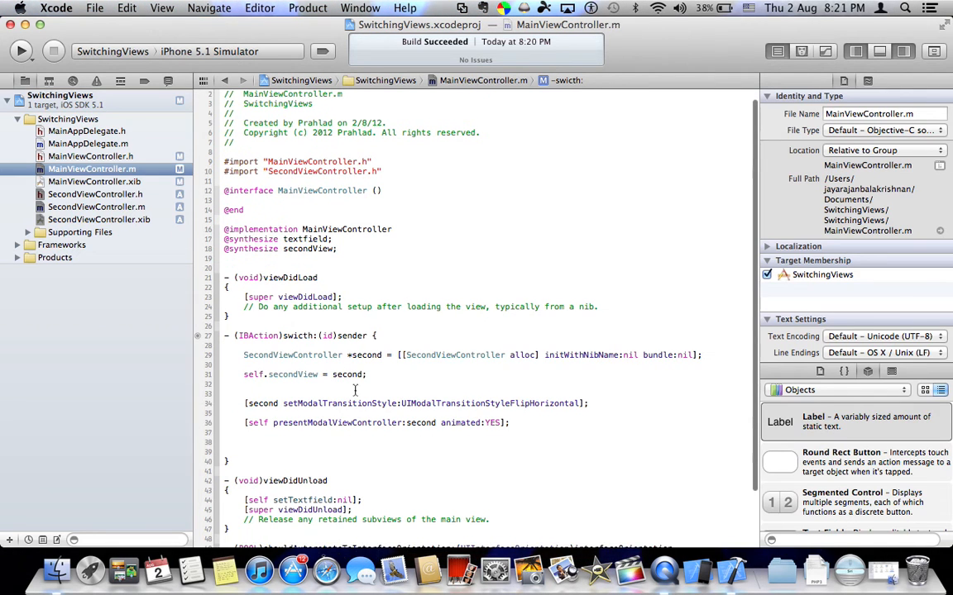
click(396, 374)
key(Return)
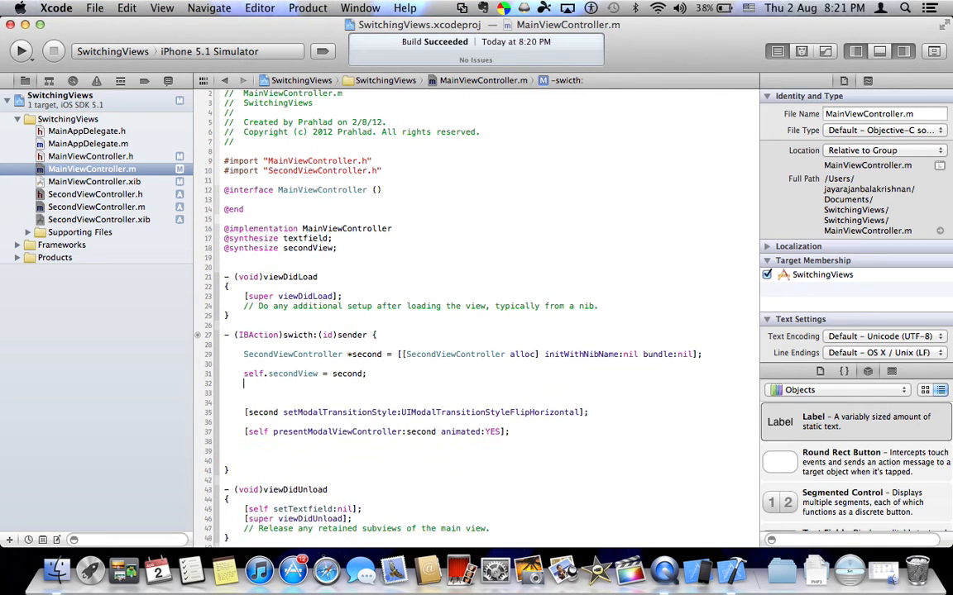
key(Return)
text(econ)
key(Down)
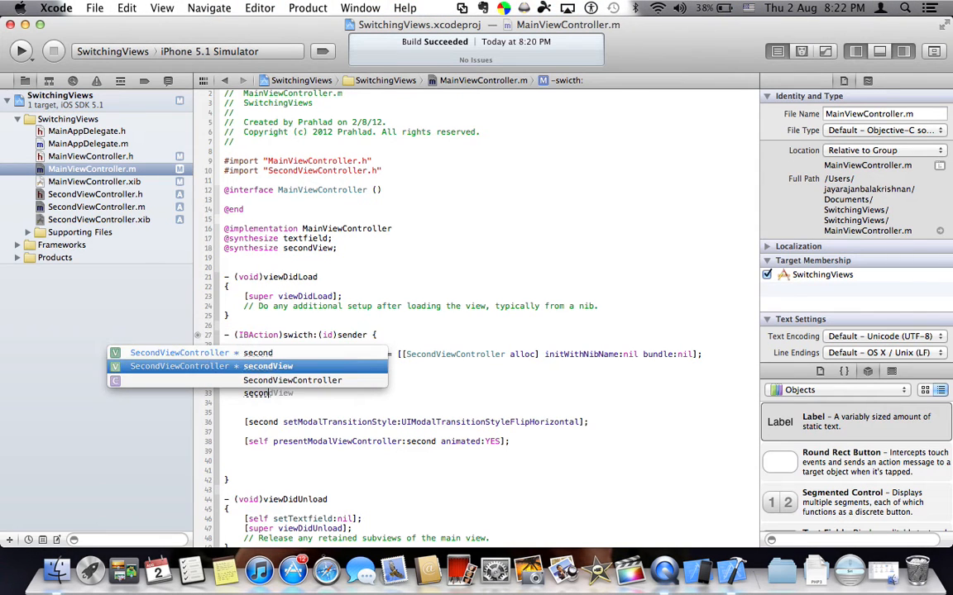
key(Return)
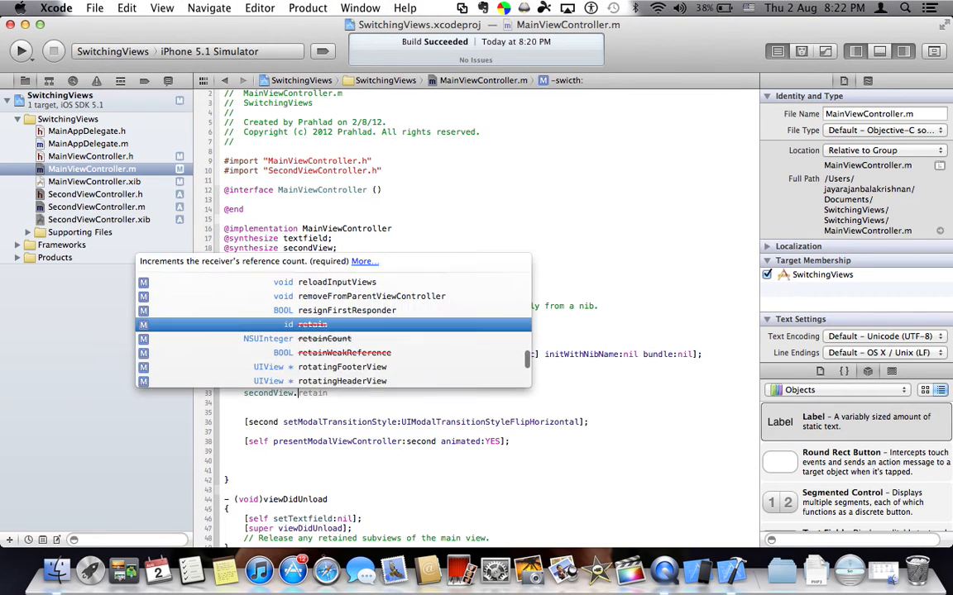
text(la)
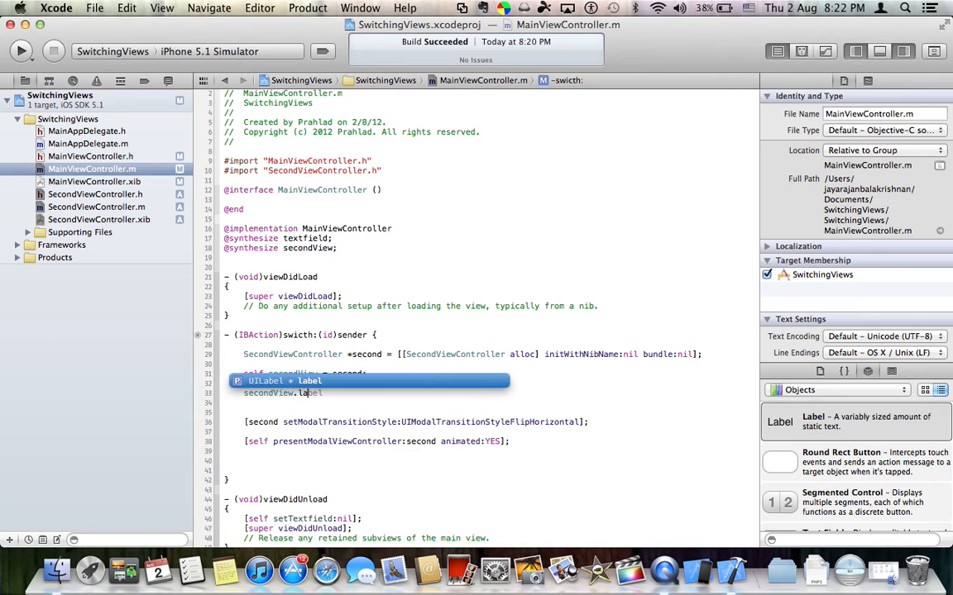
key(Return)
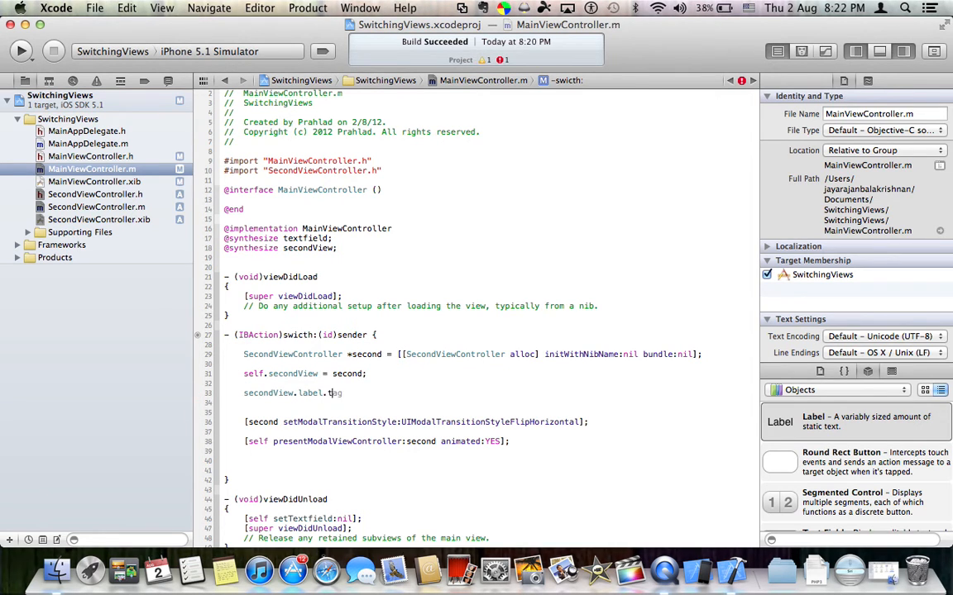
text(text)
key(Return)
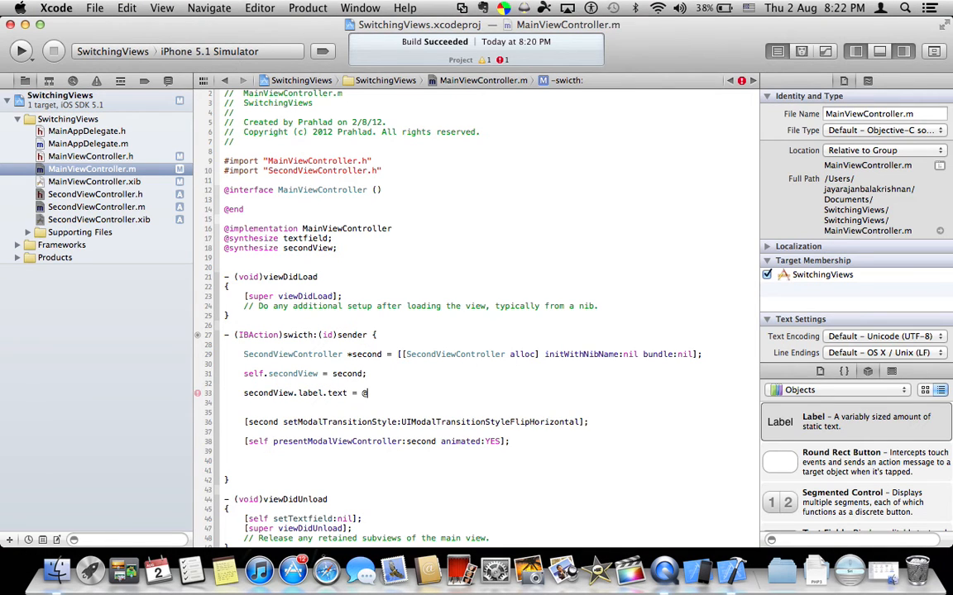
key(BackSpace)
key(BackSpace)
text(textfield.text)
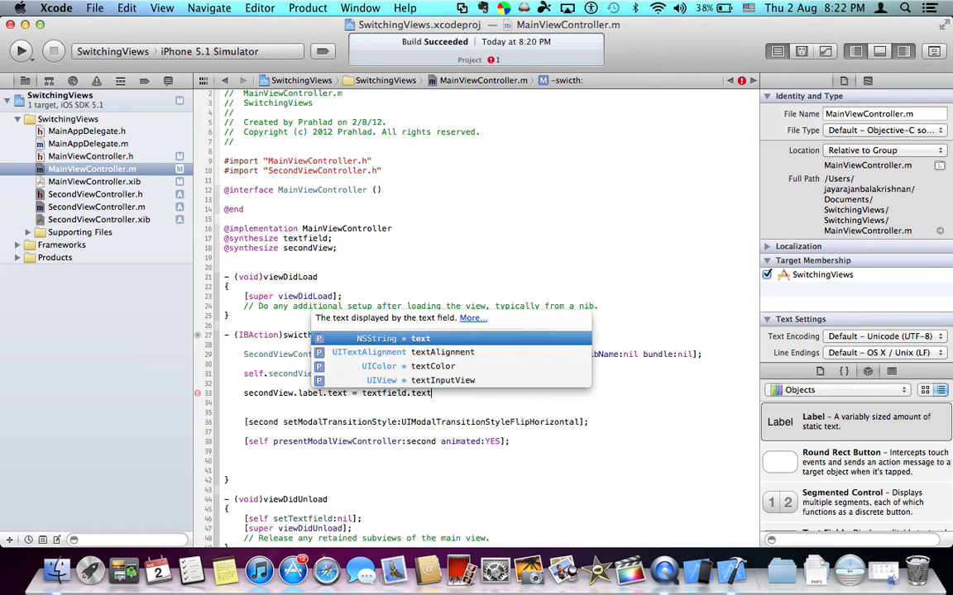
text(;)
key(Return)
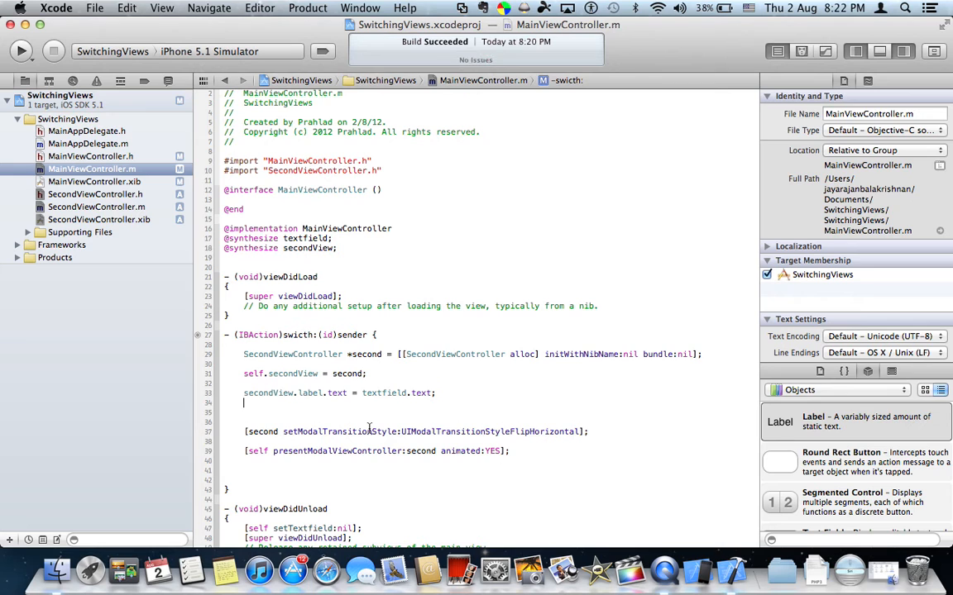
Add secondView.label.textColor = [UIColor blueColor]; and run the app in the simulator.
key(Return)
text(cond)
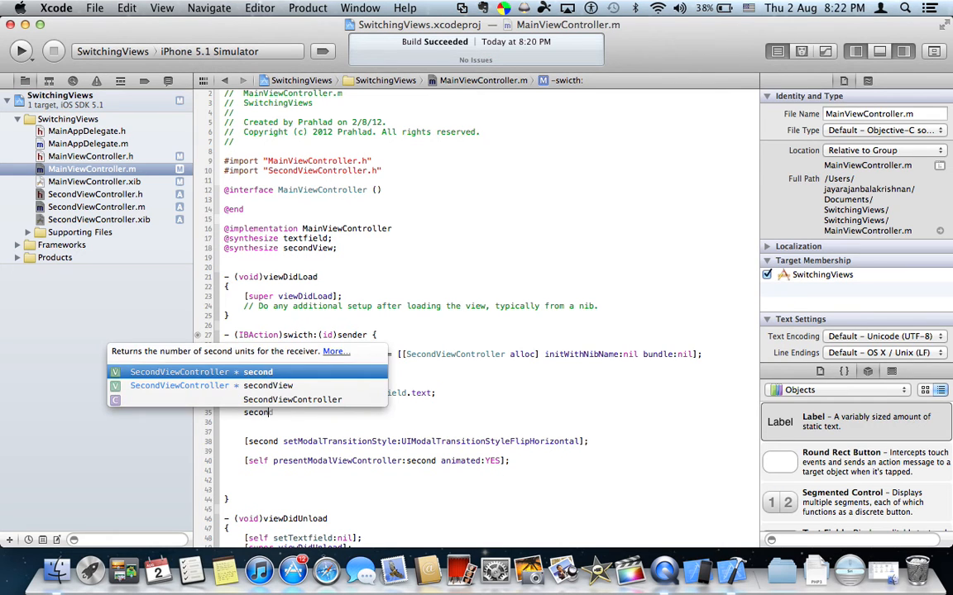
key(Down)
key(Return)
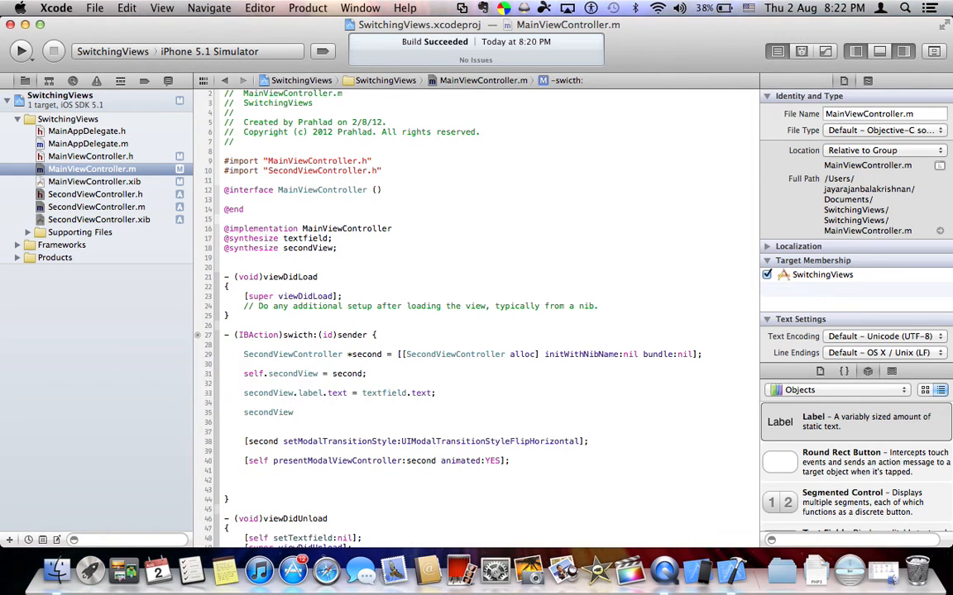
text(lal)
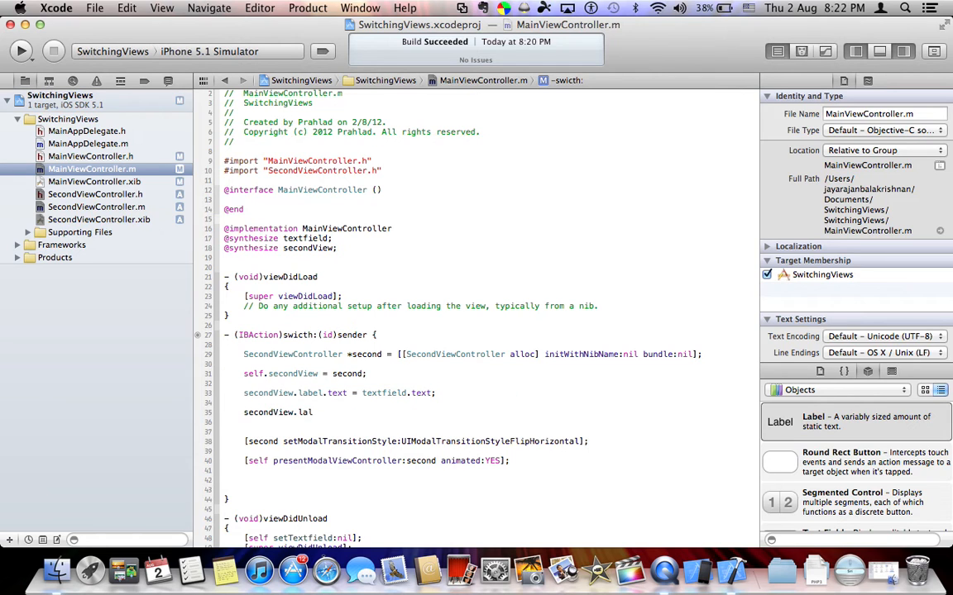
key(Return)
text(.text)
key(Down)
key(Down)
key(Return)
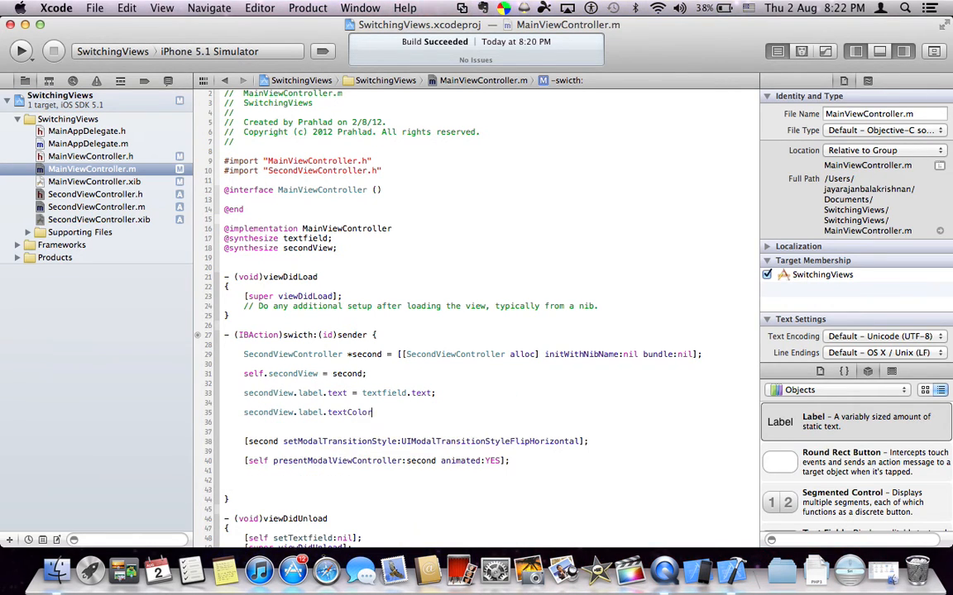
text([uic)
key(Return)
text(lue)
key(Return)
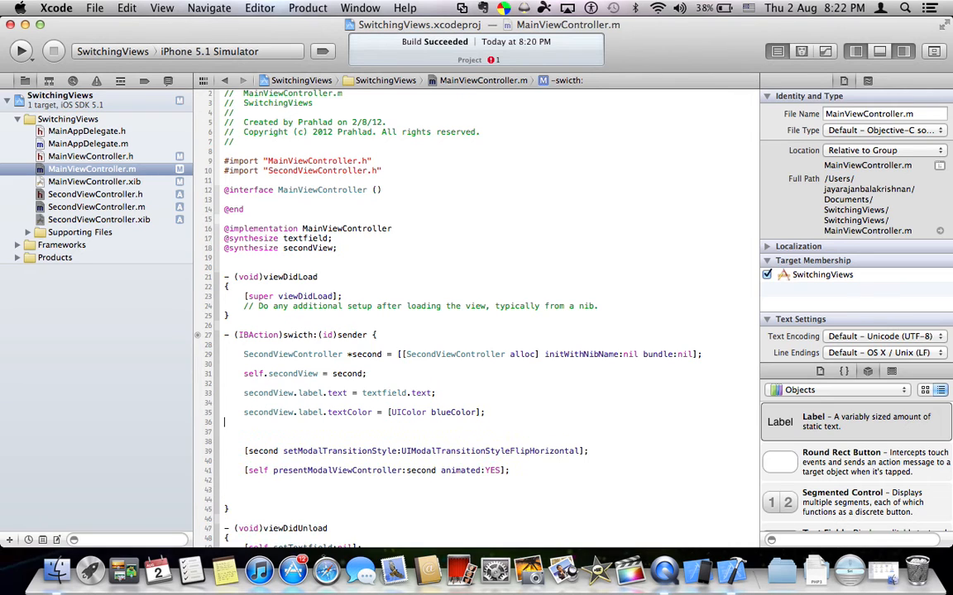
text(;)
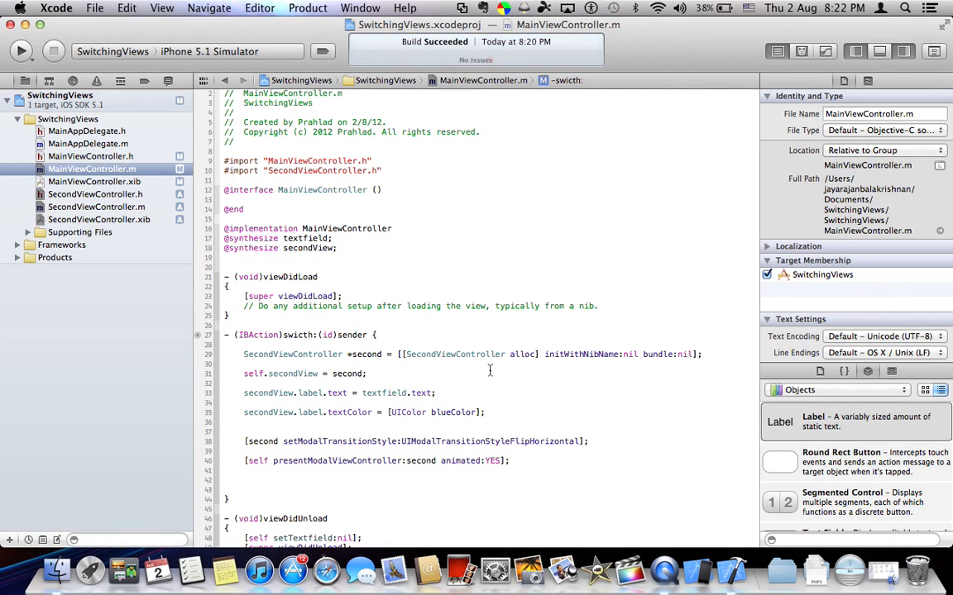
key(super+r)
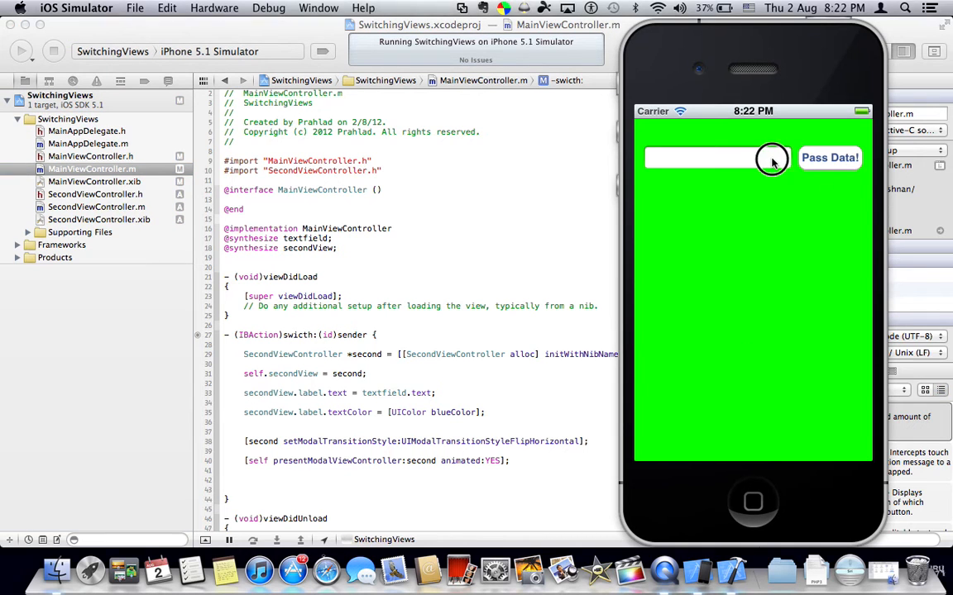
Enter Blah Blah!, tap Pass Data! to see the label unchanged, then quit the simulator.
click(773, 161)
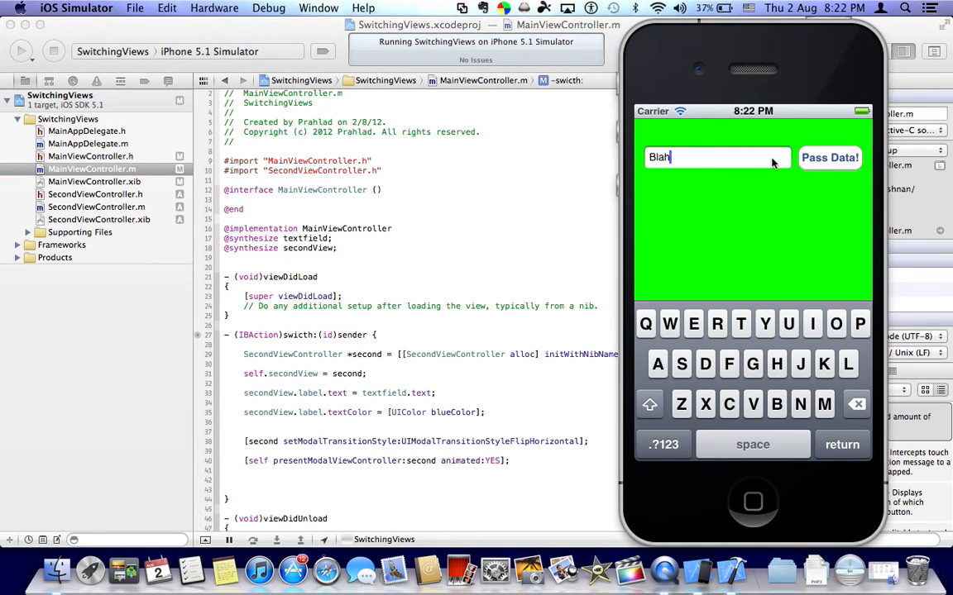
text(Blah Blah!)
click(811, 162)
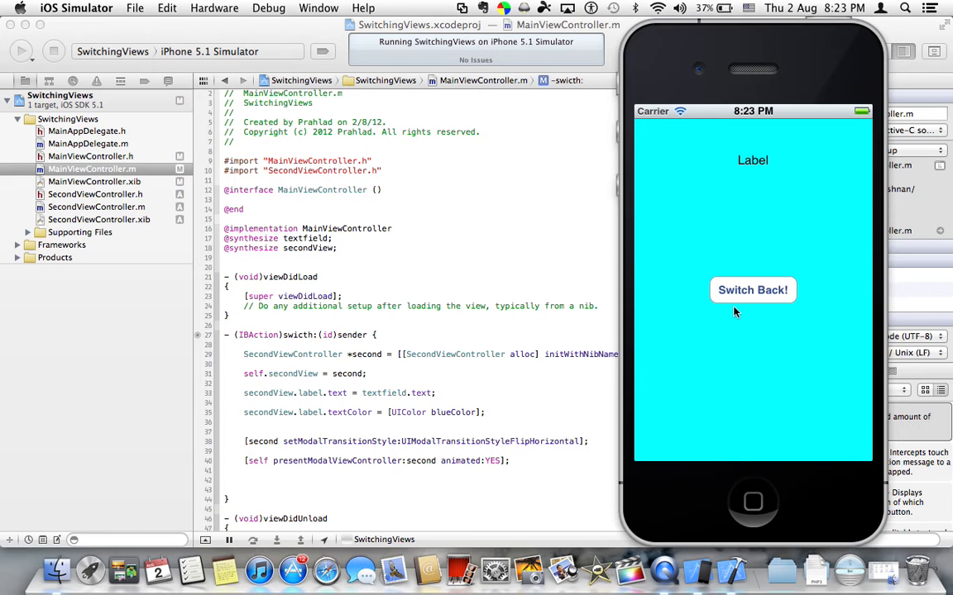
key(super+q)
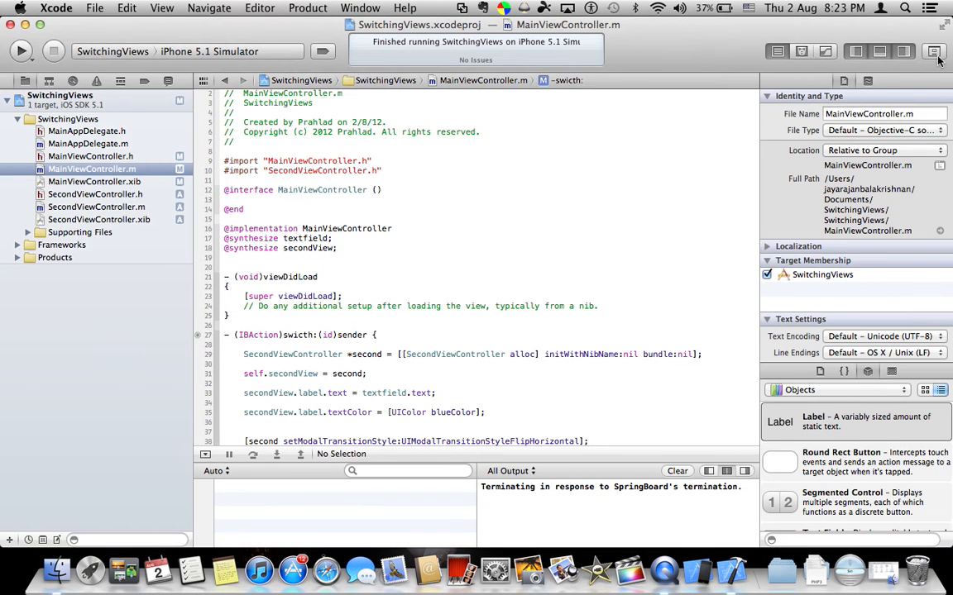
click(878, 53)
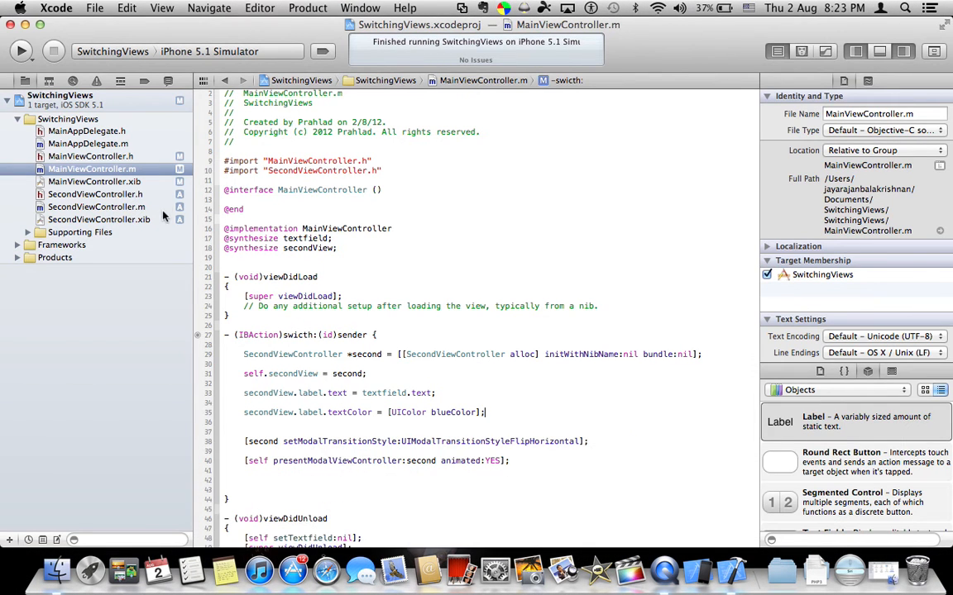
click(141, 207)
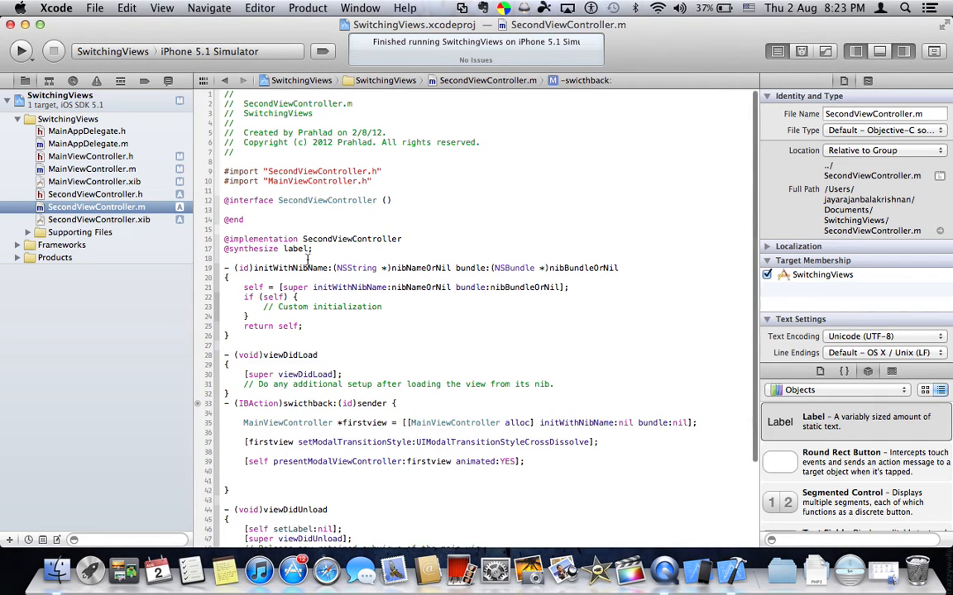
click(136, 193)
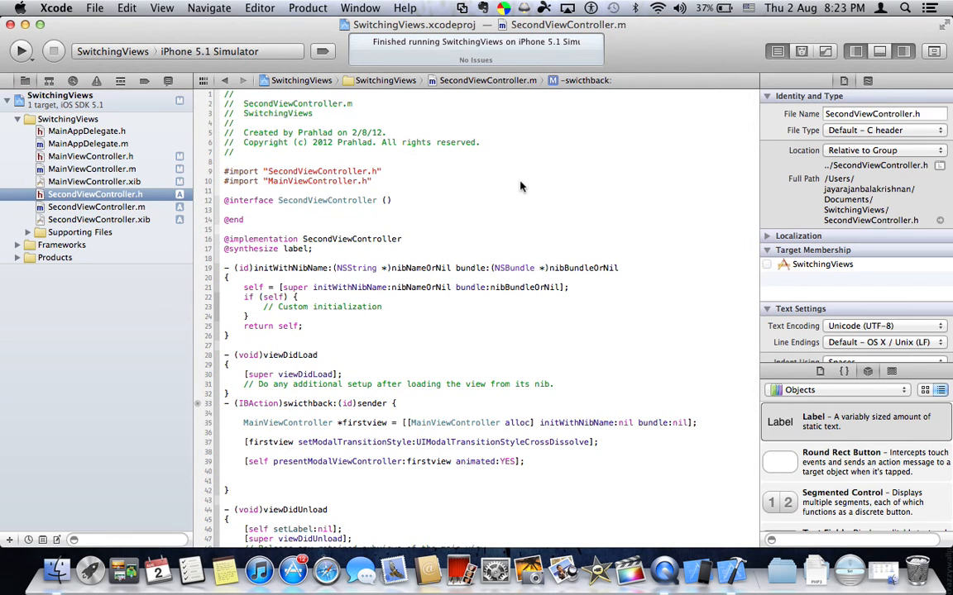
click(482, 200)
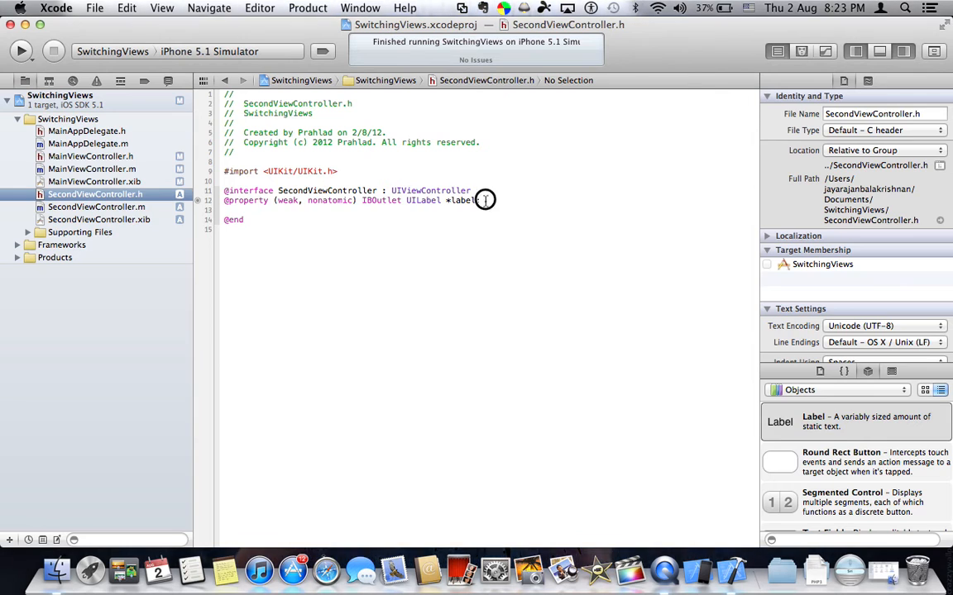
key(Return)
text(@p)
key(Return)
text(wea)
text(,non)
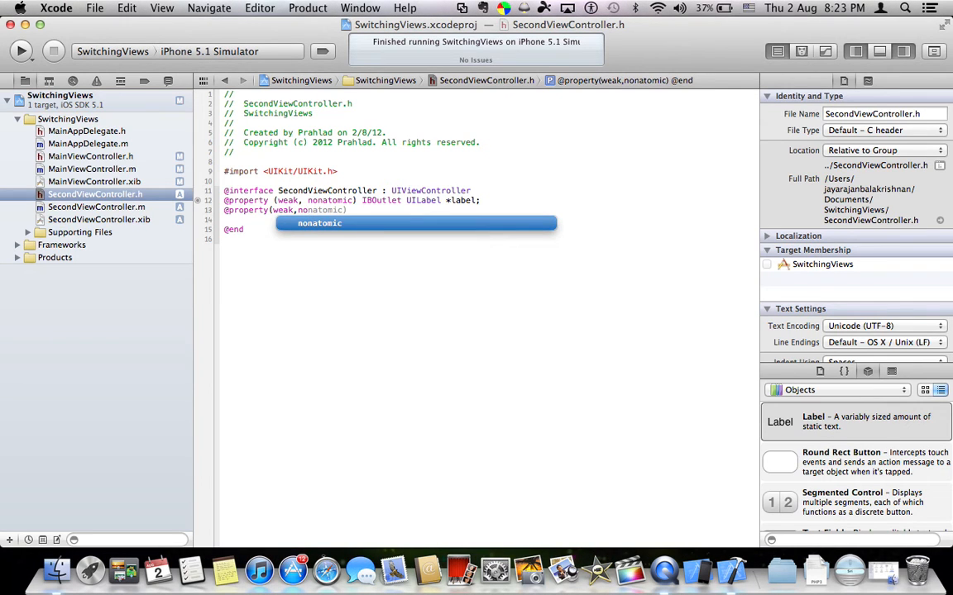
key(BackSpace)
key(BackSpace)
key(BackSpace)
key(BackSpace)
key(BackSpace)
key(BackSpace)
text(retain)
text(non)
key(Return)
text()NSS)
key(Return)
text(*)
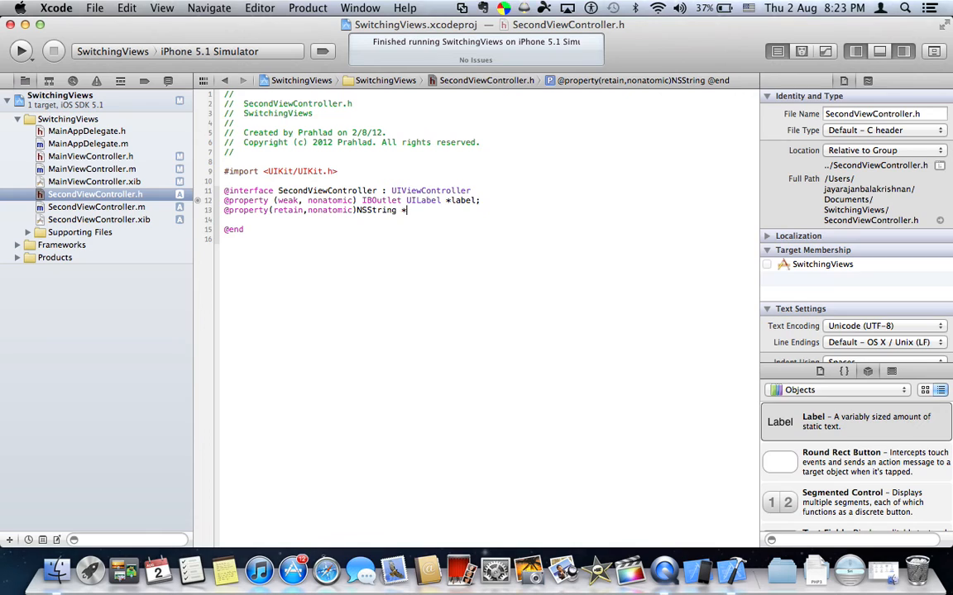
text(passD)
text(ata;)
Synthesize passData in SecondViewController.m.
click(242, 246)
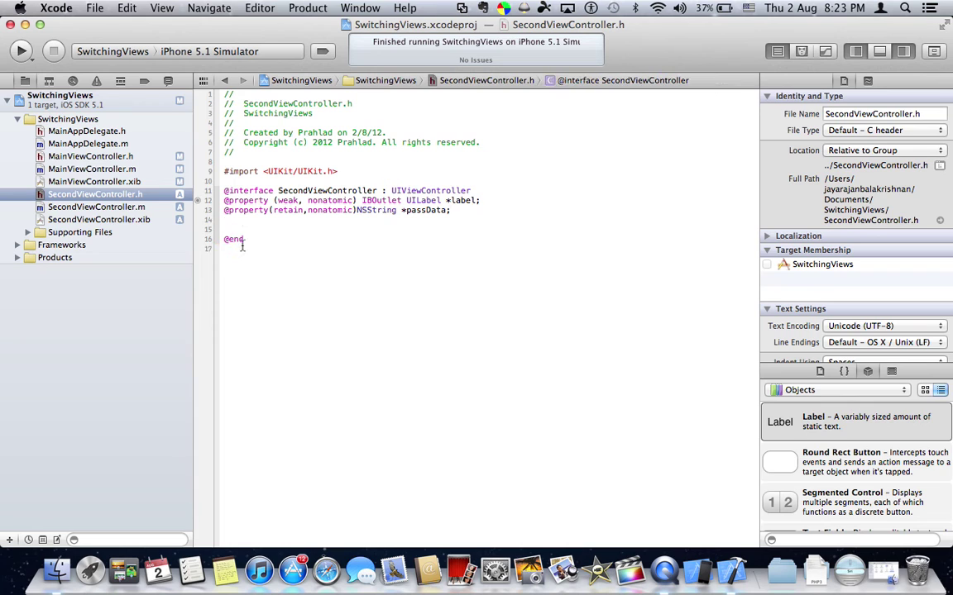
click(152, 208)
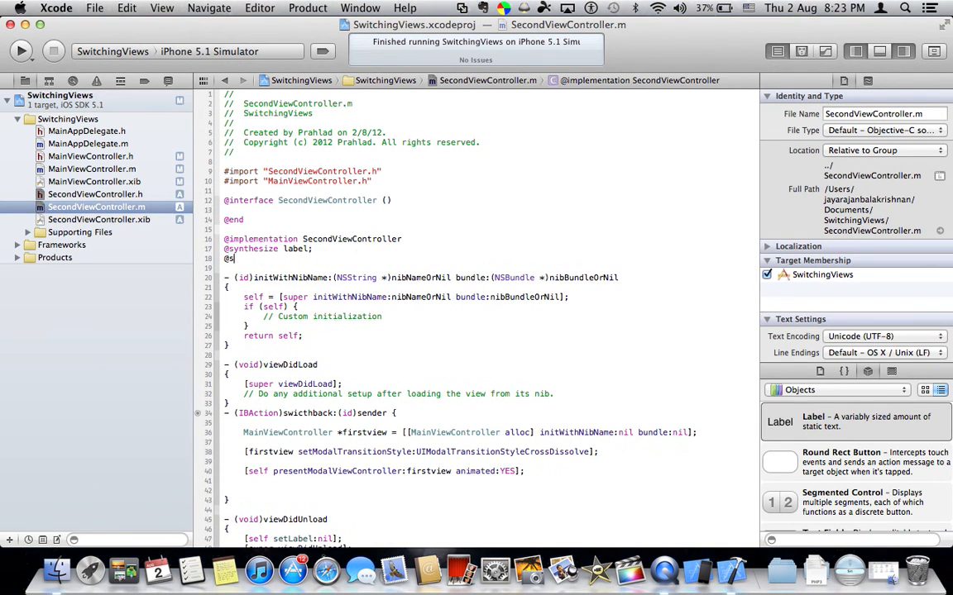
text(@syn)
key(Return)
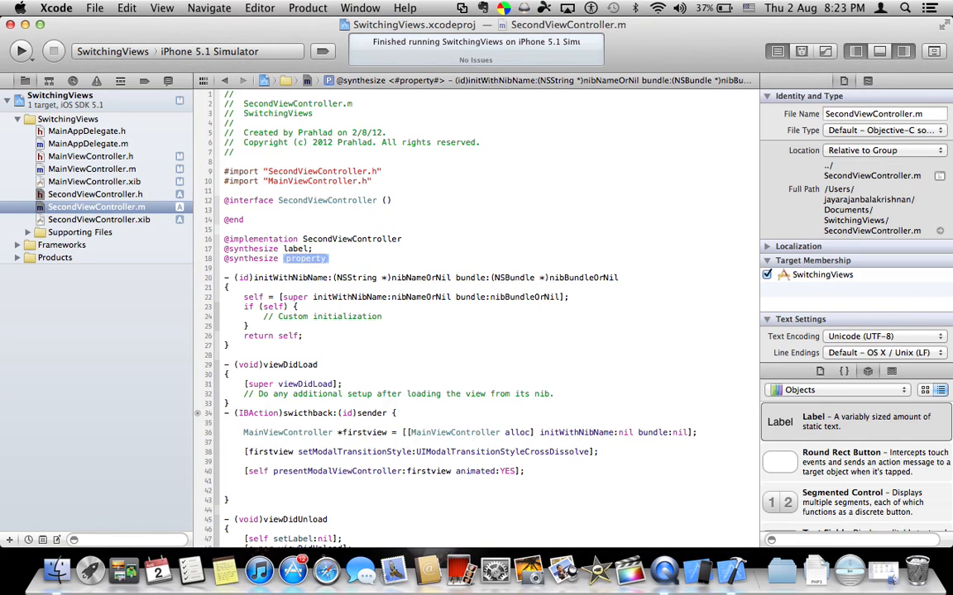
text(passData;)
key(Return)
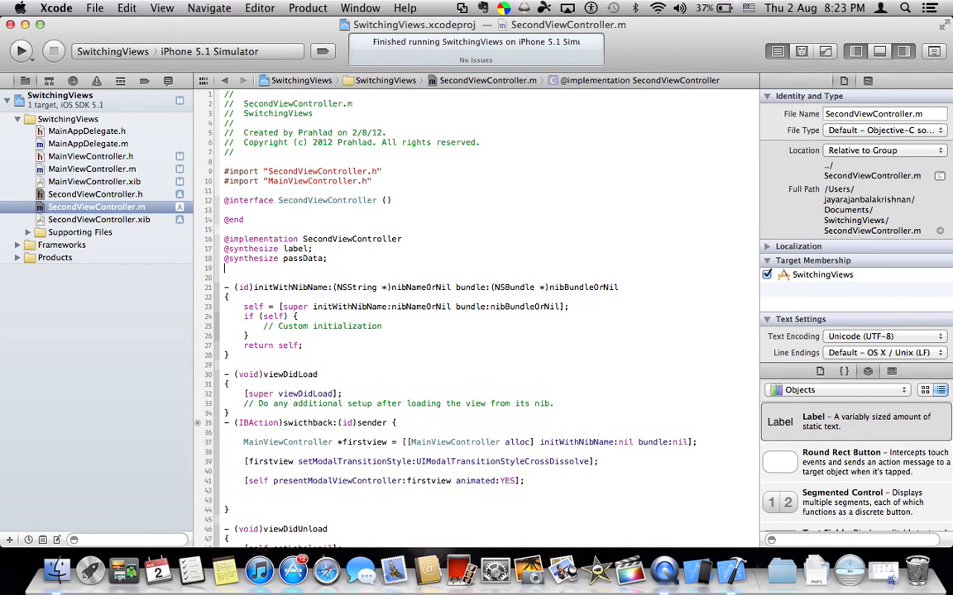
scroll(393, 421, down, 1)
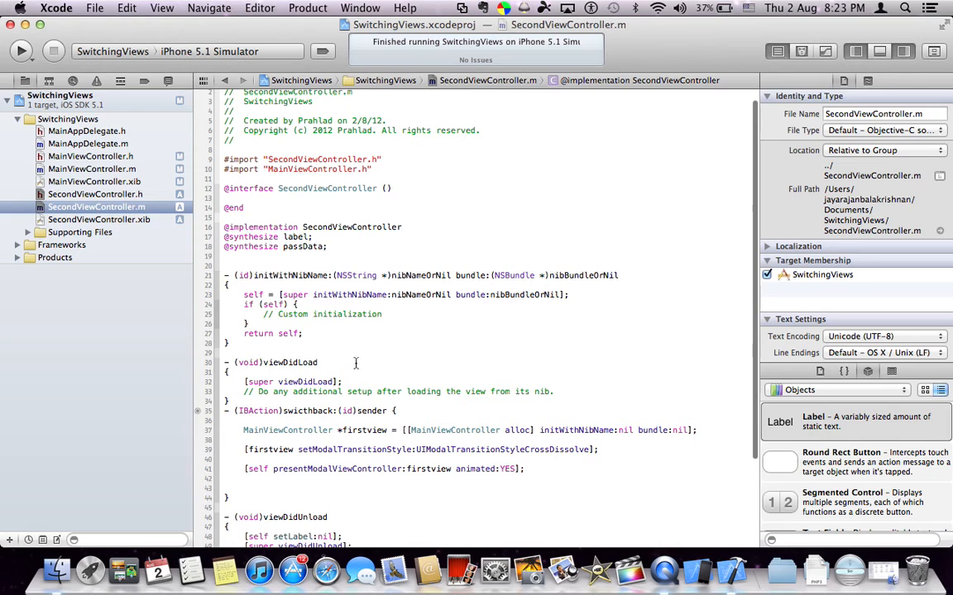
Add label.text = passData; in viewDidLoad, then switch to MainViewController.m.
click(232, 371)
key(Return)
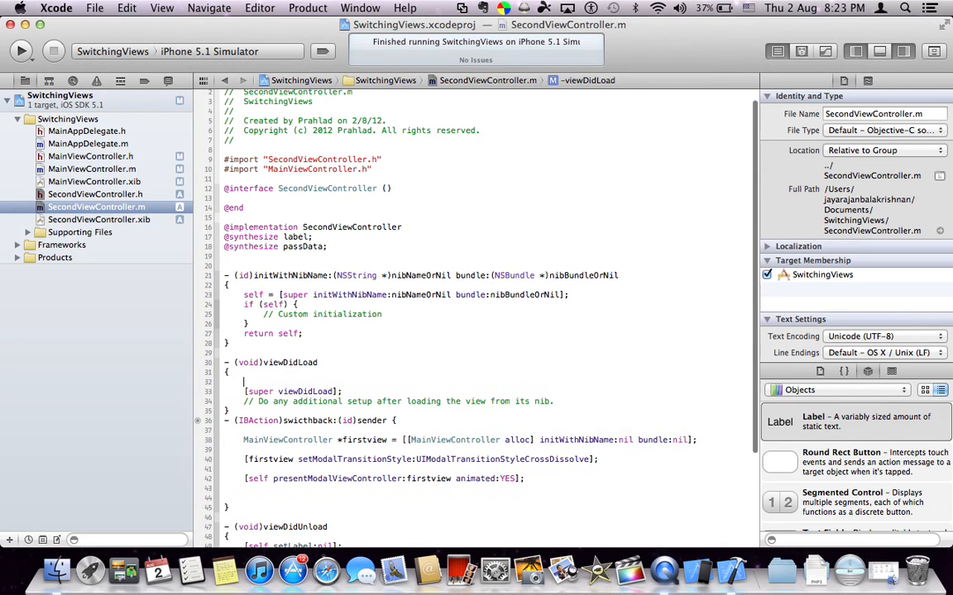
key(Return)
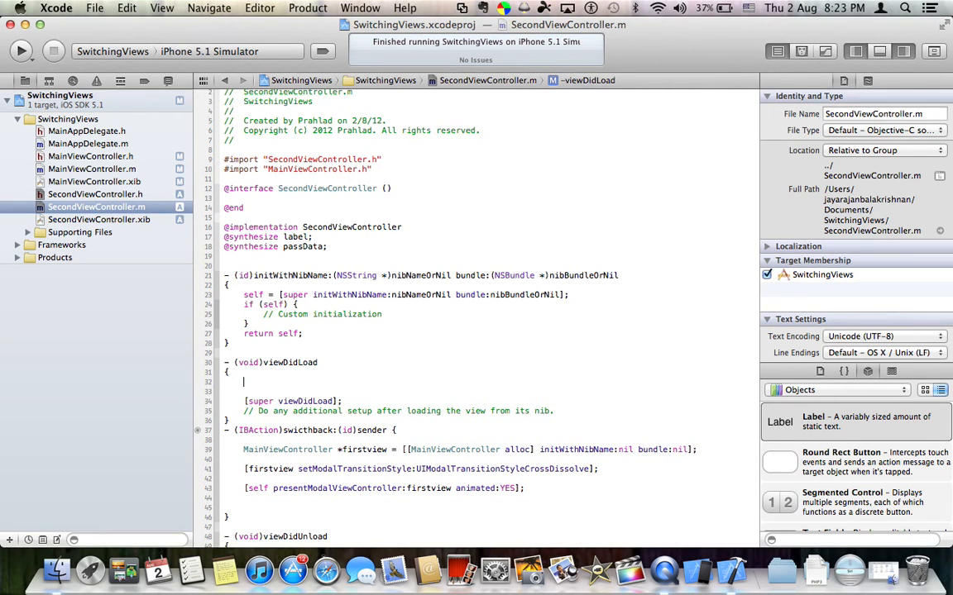
text(el.t)
key(Return)
text(a)
key(Return)
text(;)
key(Return)
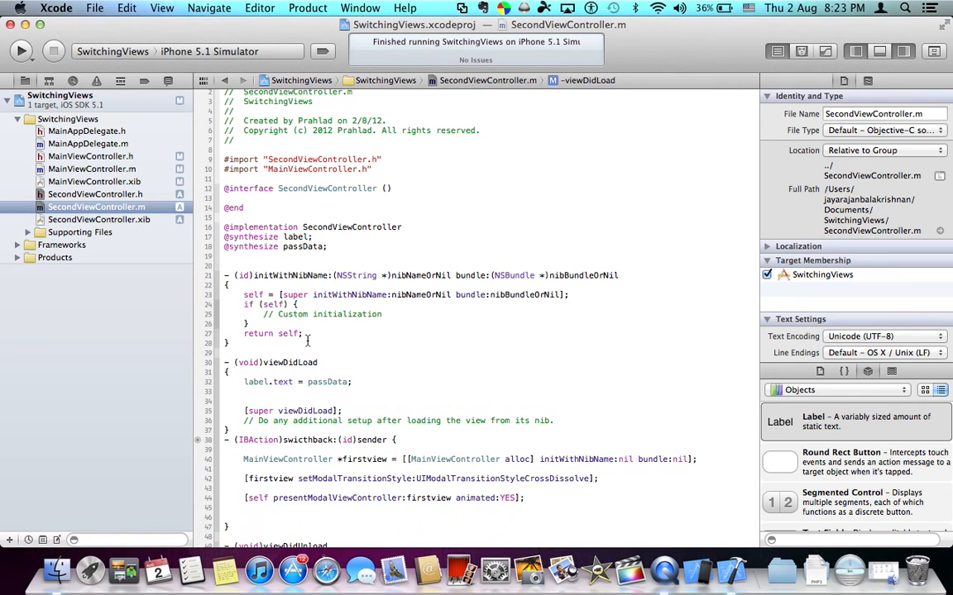
click(141, 169)
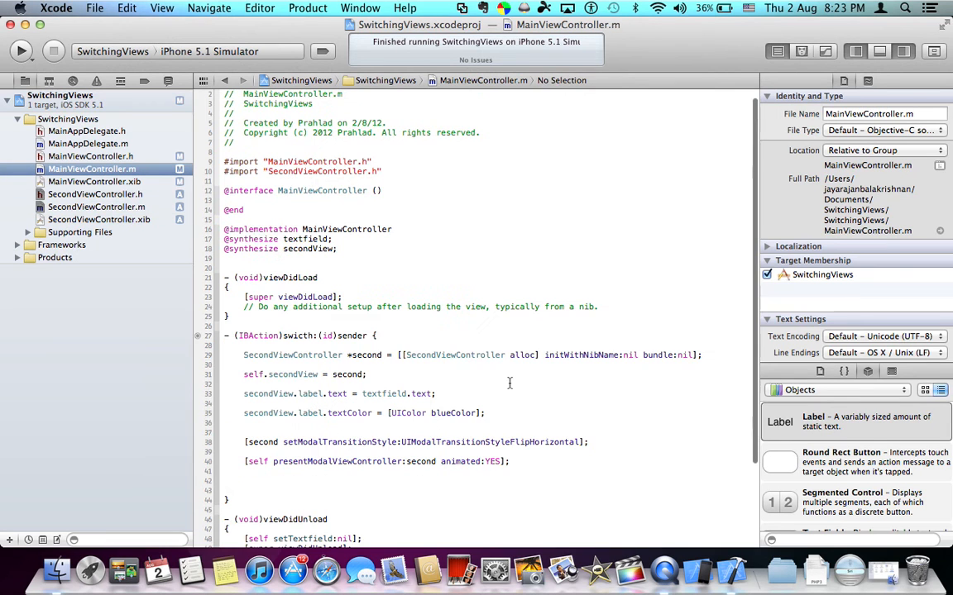
scroll(397, 488, down, 1)
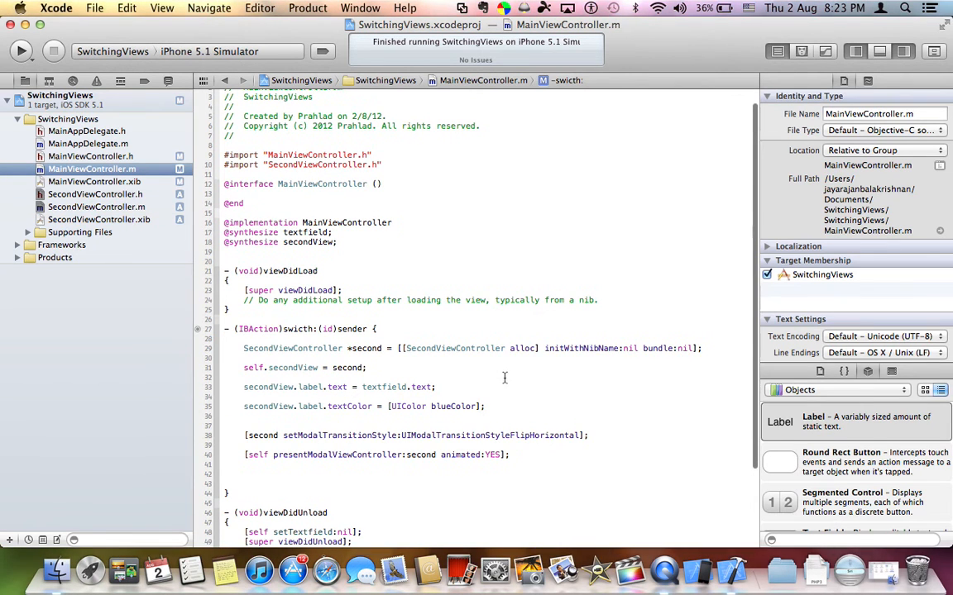
Delete the textColor line, rewrite line 33 as second.label.text = textfield.text;, and run.
drag(495, 406, 436, 387)
key(BackSpace)
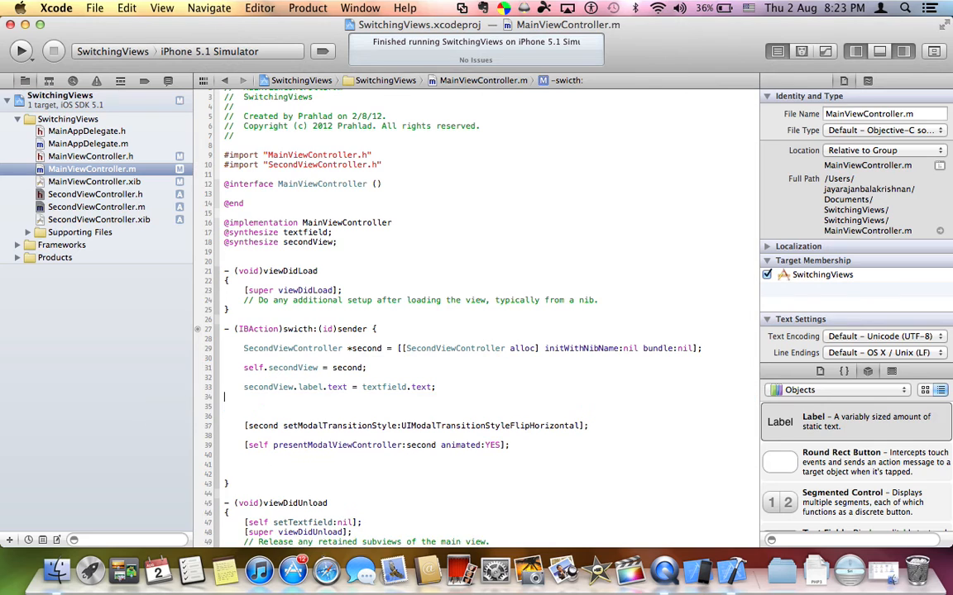
key(BackSpace)
key(BackSpace)
key(BackSpace)
key(BackSpace)
key(BackSpace)
key(BackSpace)
key(BackSpace)
key(BackSpace)
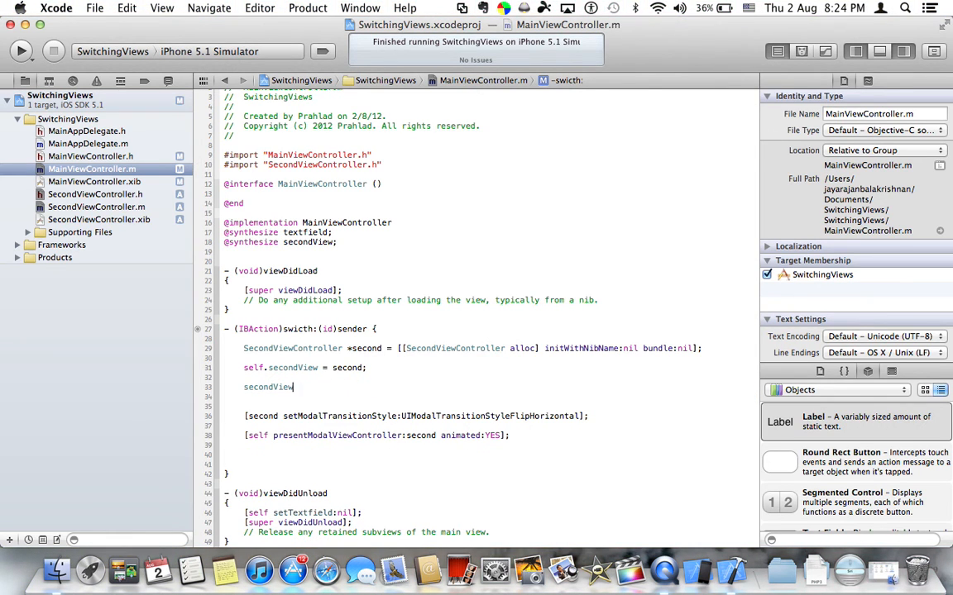
text(.label)
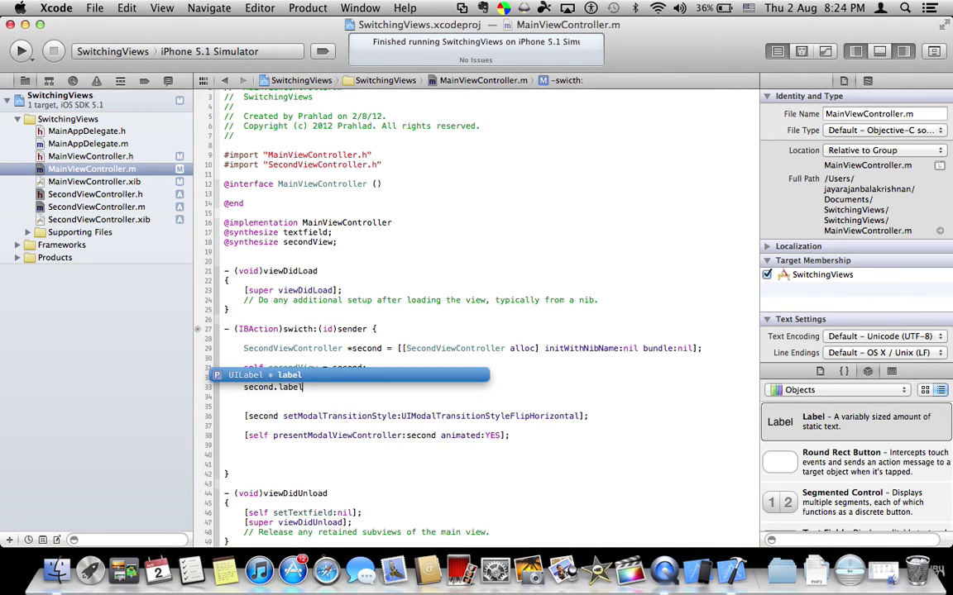
key(Return)
text(text)
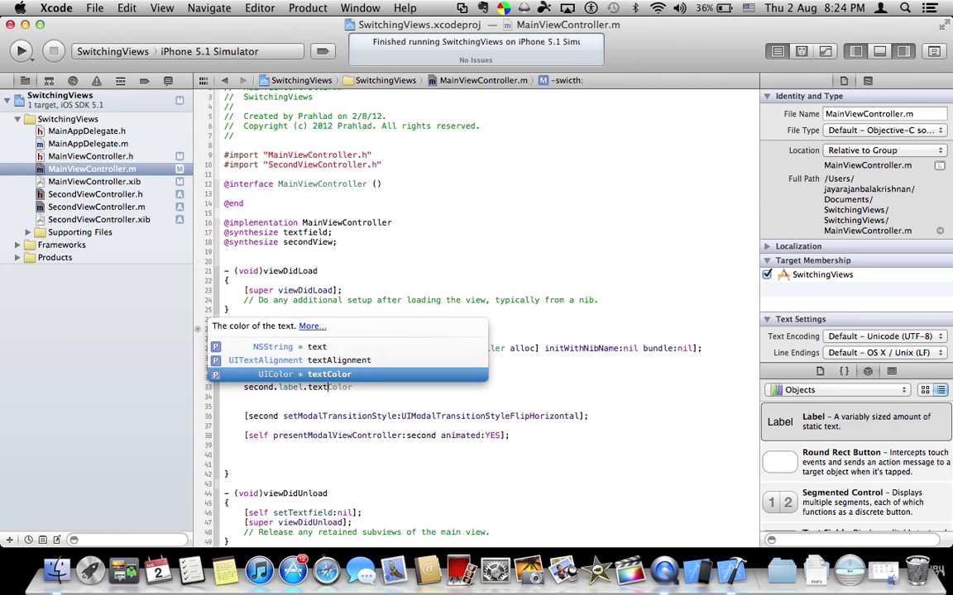
key(Up)
key(Up)
key(Return)
text(= text)
key(Return)
key(Return)
text(;)
key(super+r)
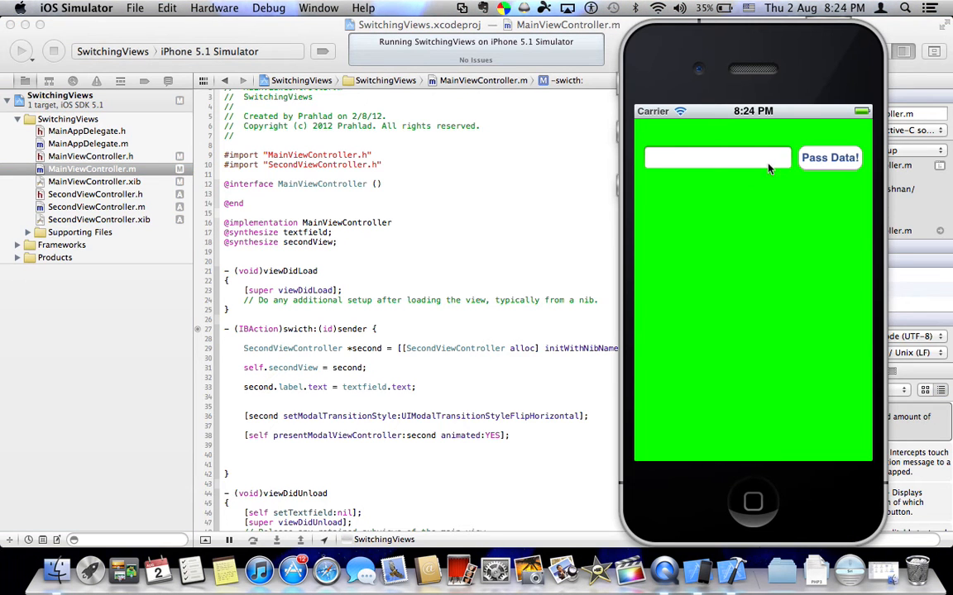
Type text, tap Pass Data! to see an empty second-view label, then quit the simulator.
click(768, 168)
text(nbdjwd)
click(839, 158)
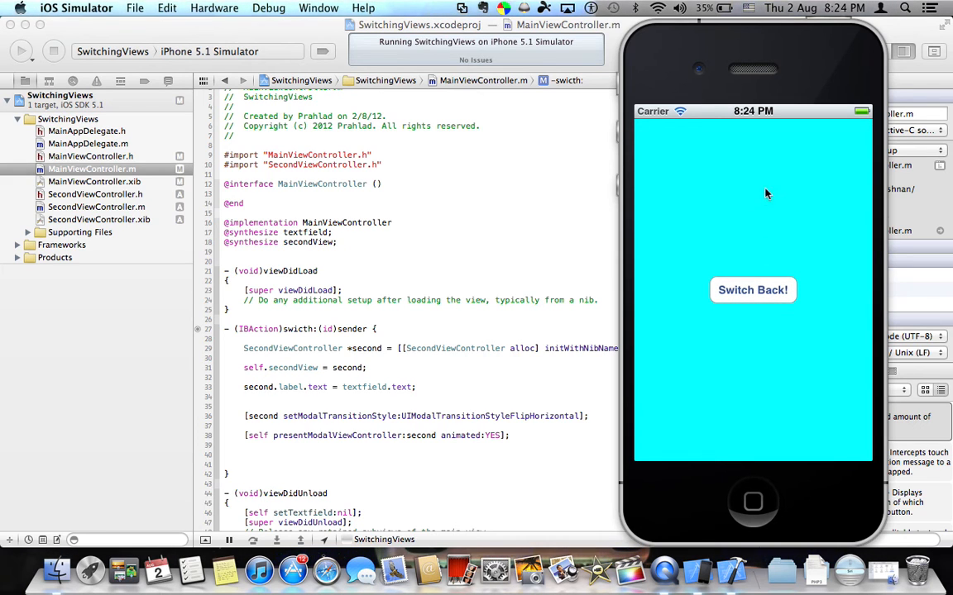
key(super+q)
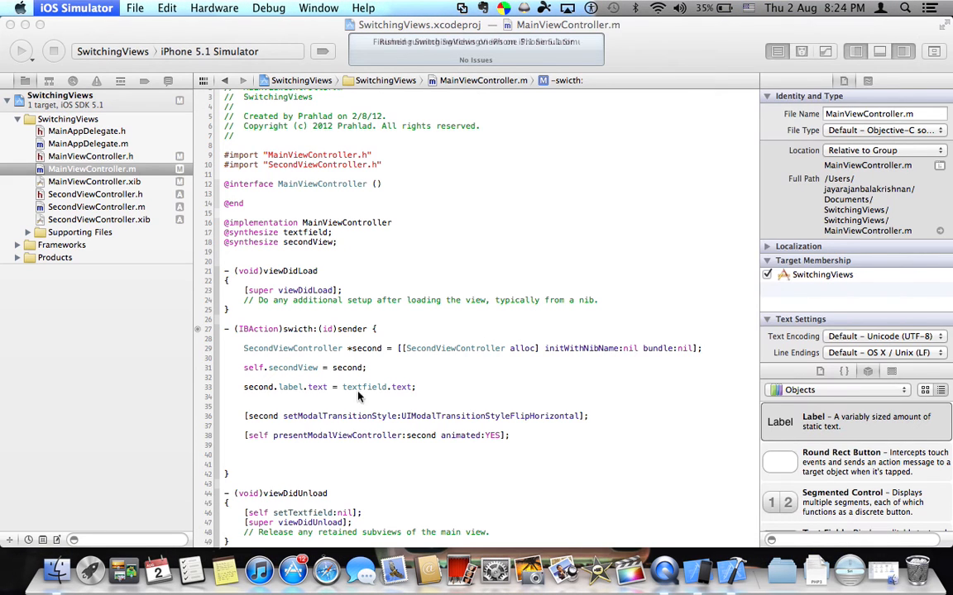
Replace line 33 with secondView.passData = textfield.text; and run the app.
click(340, 388)
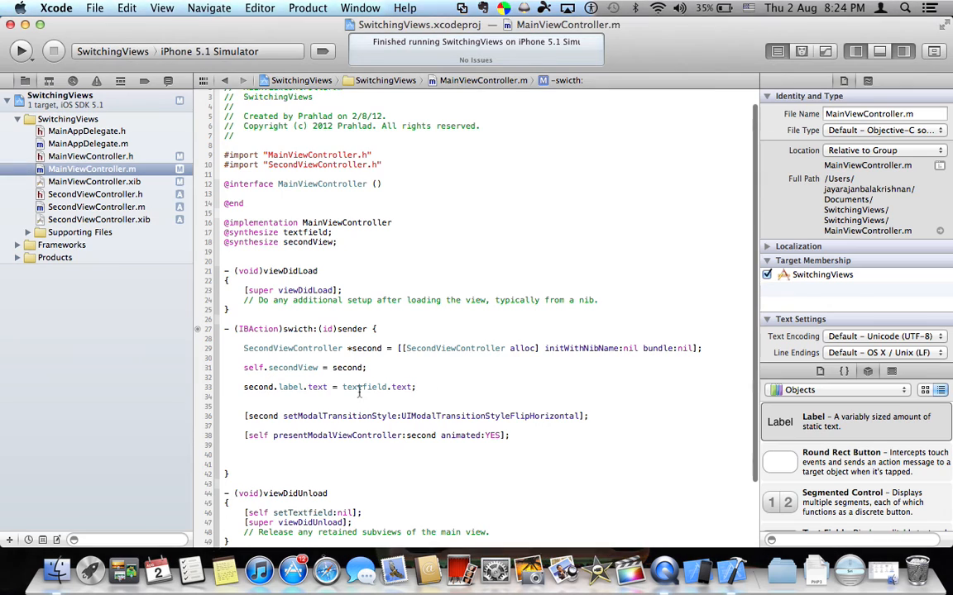
click(388, 388)
drag(416, 387, 273, 387)
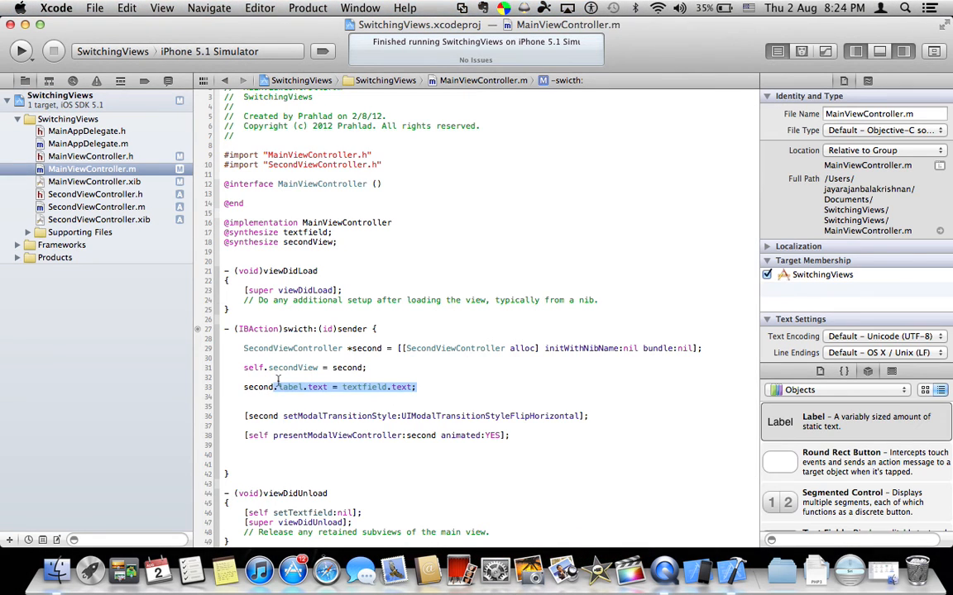
key(BackSpace)
key(Return)
text(.p)
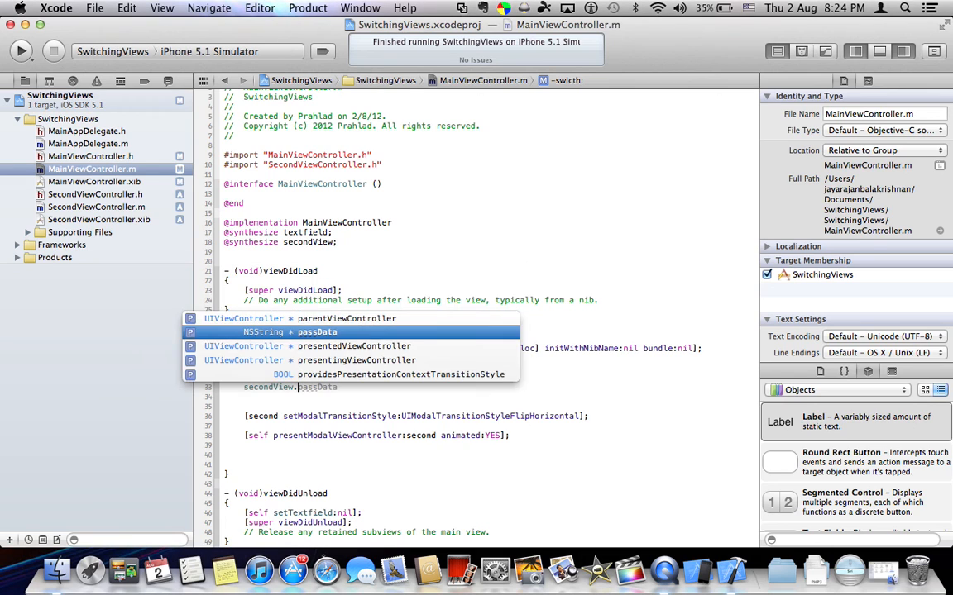
text(as)
key(Return)
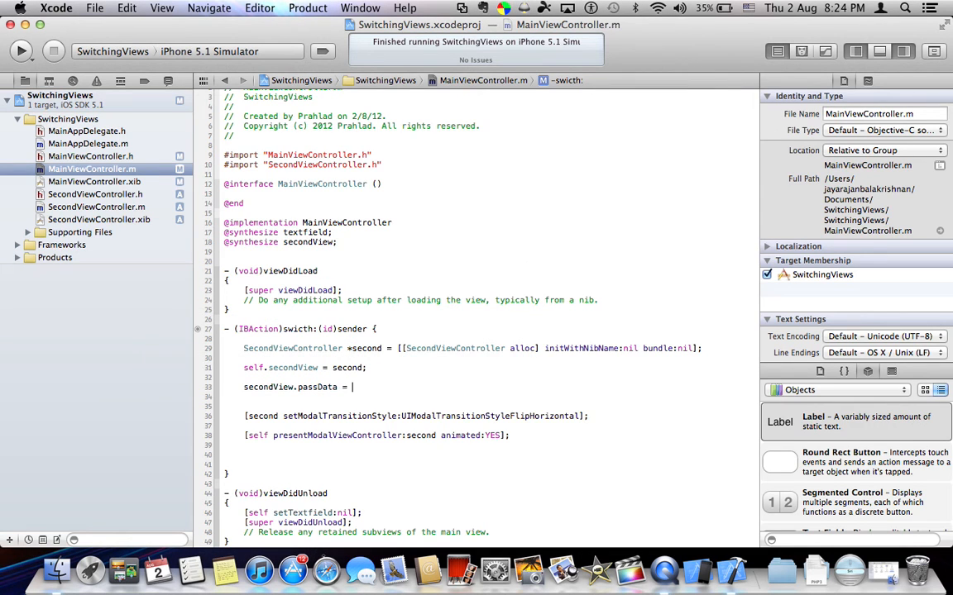
text(ex)
key(Return)
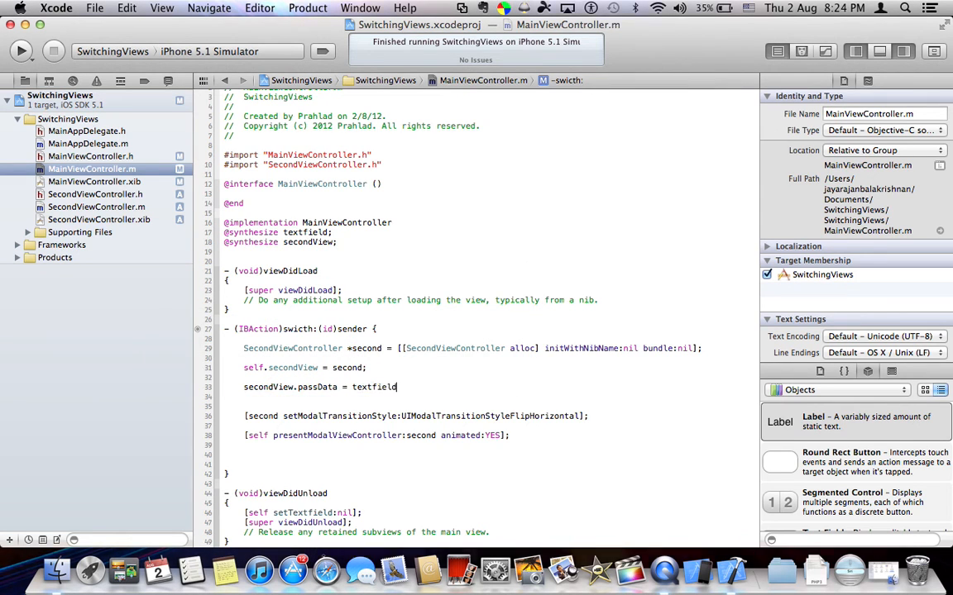
text(.tex)
key(Return)
text(;)
key(super+r)
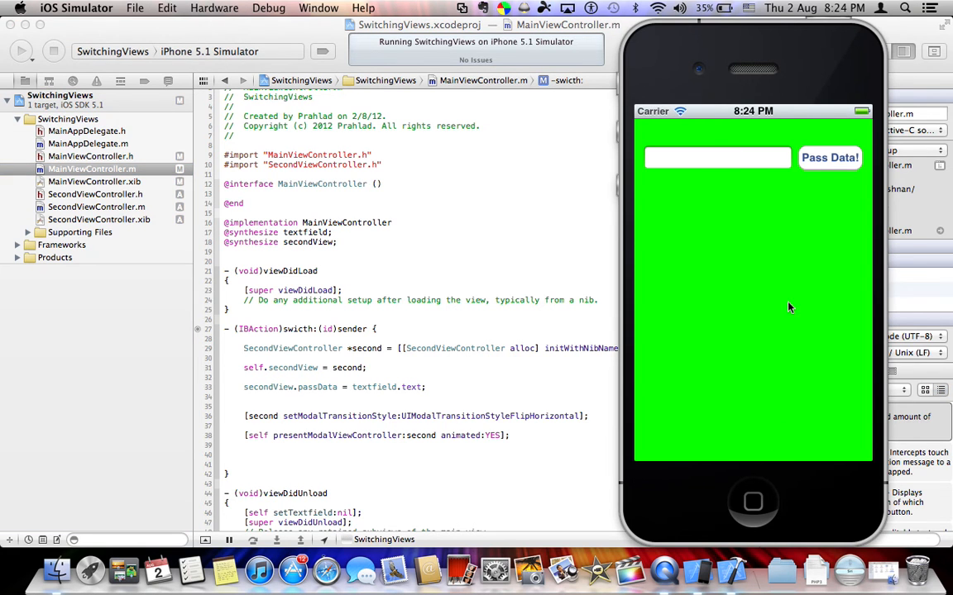
Pass "Prahlad!" to see it on the second view, then switch back to the first view.
click(732, 160)
text(ahlad!)
click(840, 157)
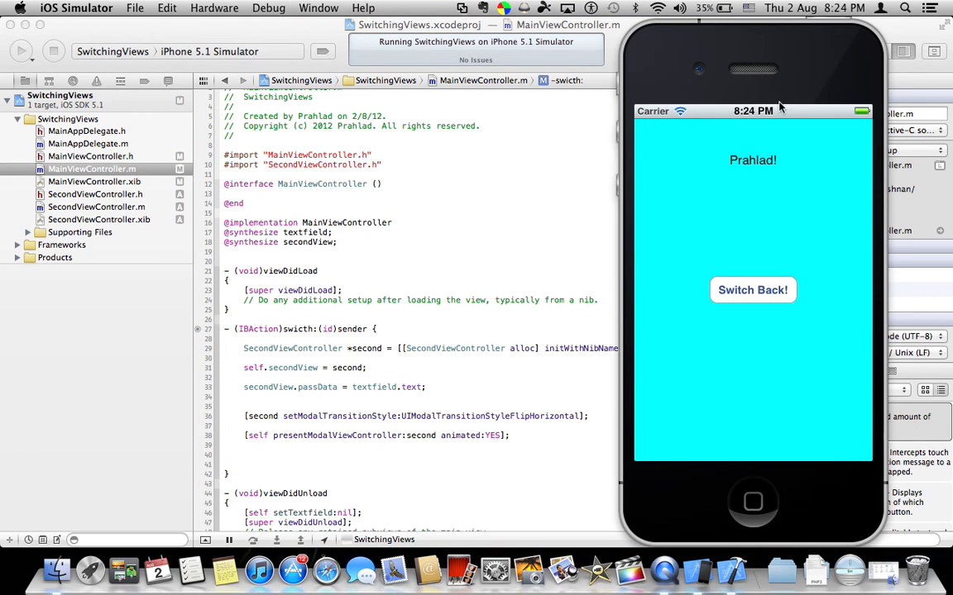
click(726, 291)
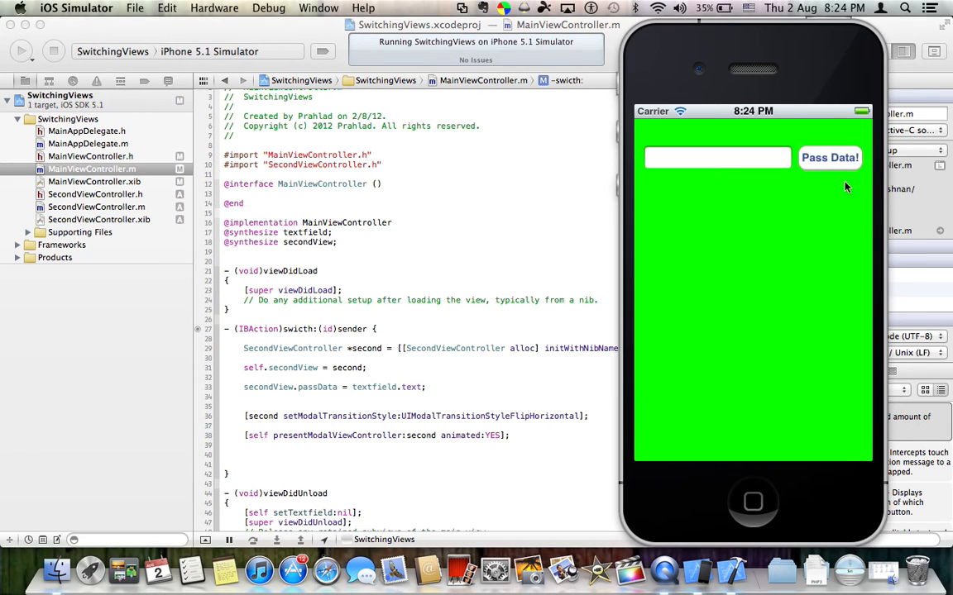
click(760, 155)
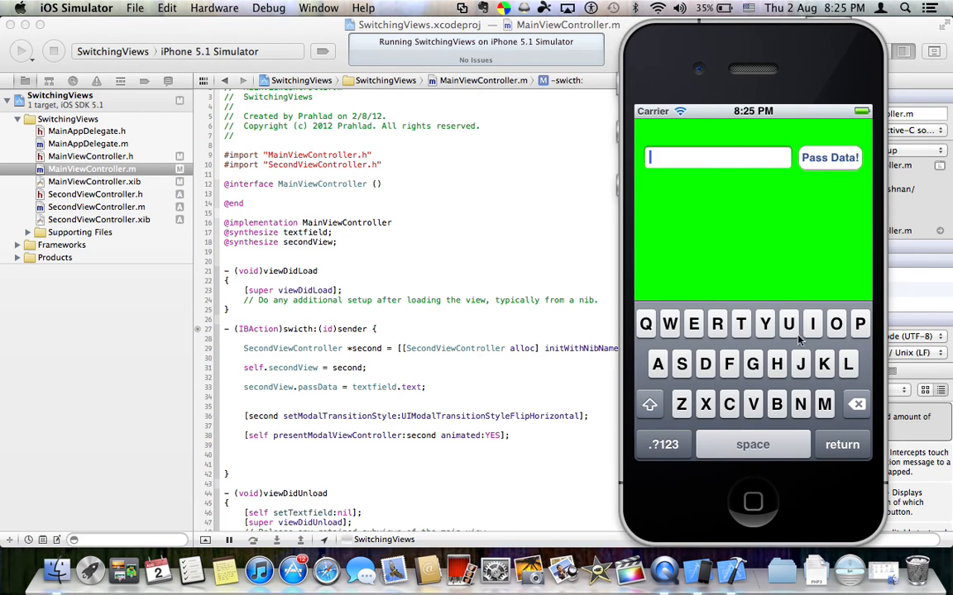
Quit the simulator, review SecondViewController.m, and show MainViewController.xib with the debug area hidden.
key(super+q)
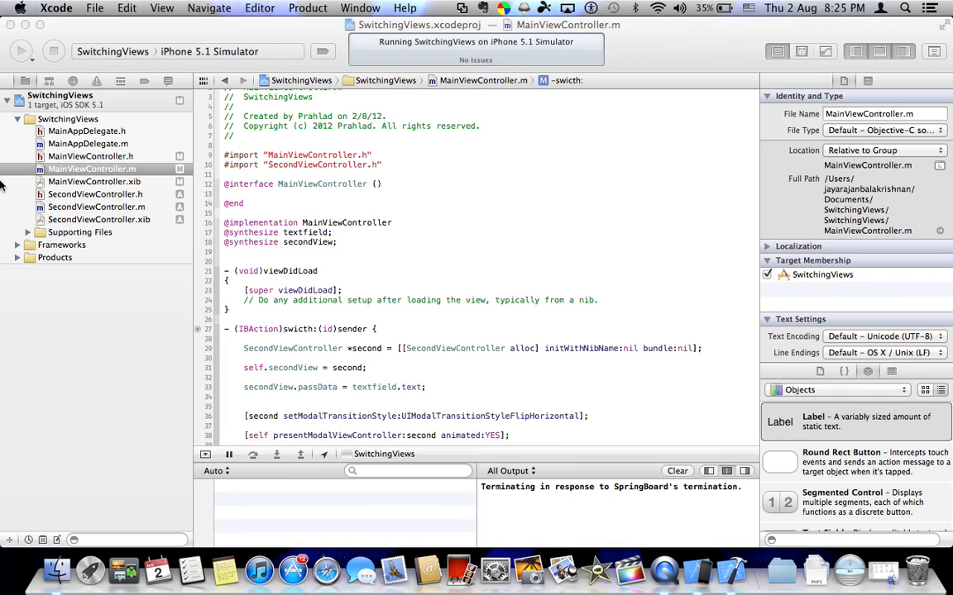
click(148, 208)
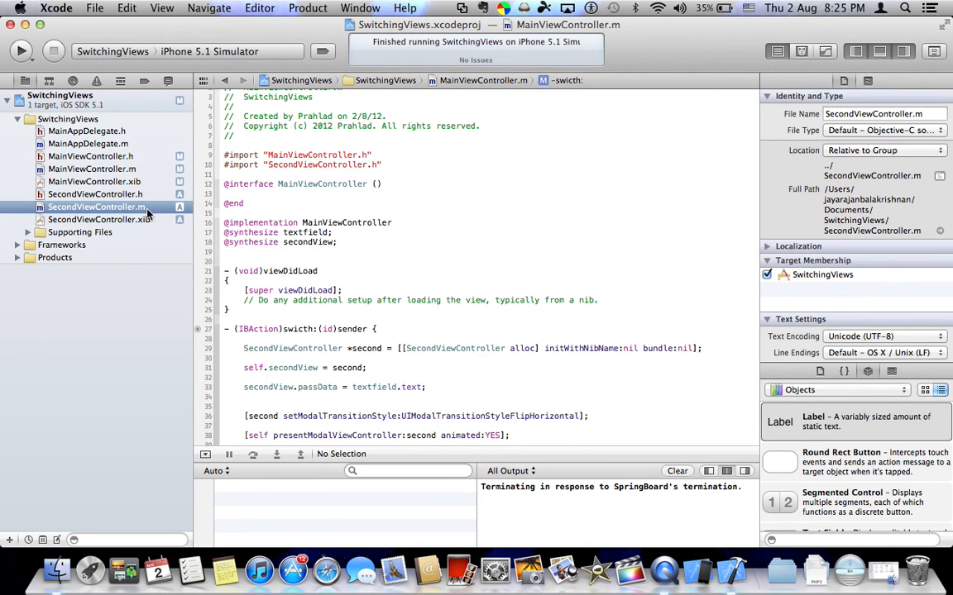
scroll(365, 354, down, 3)
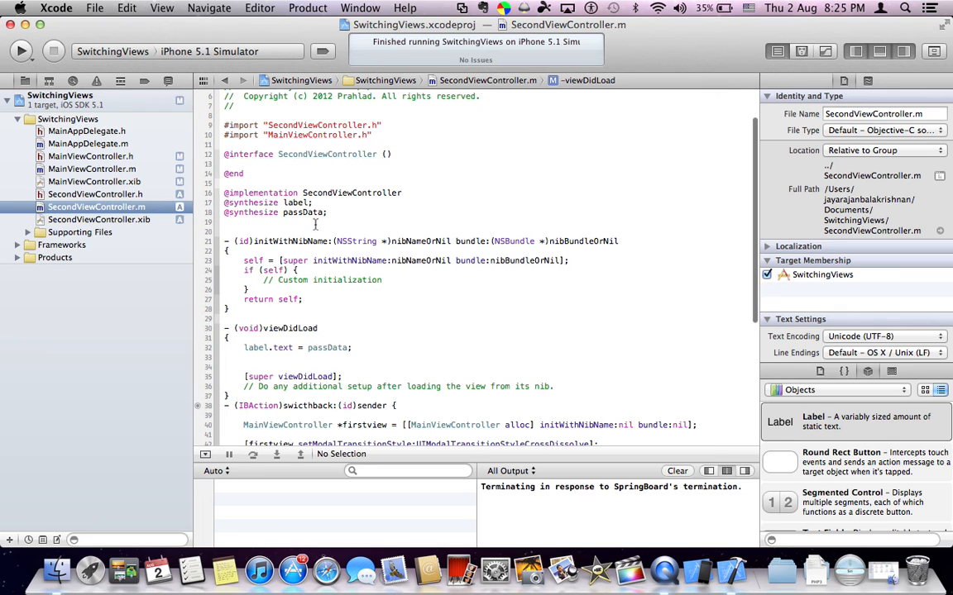
scroll(310, 230, up, 3)
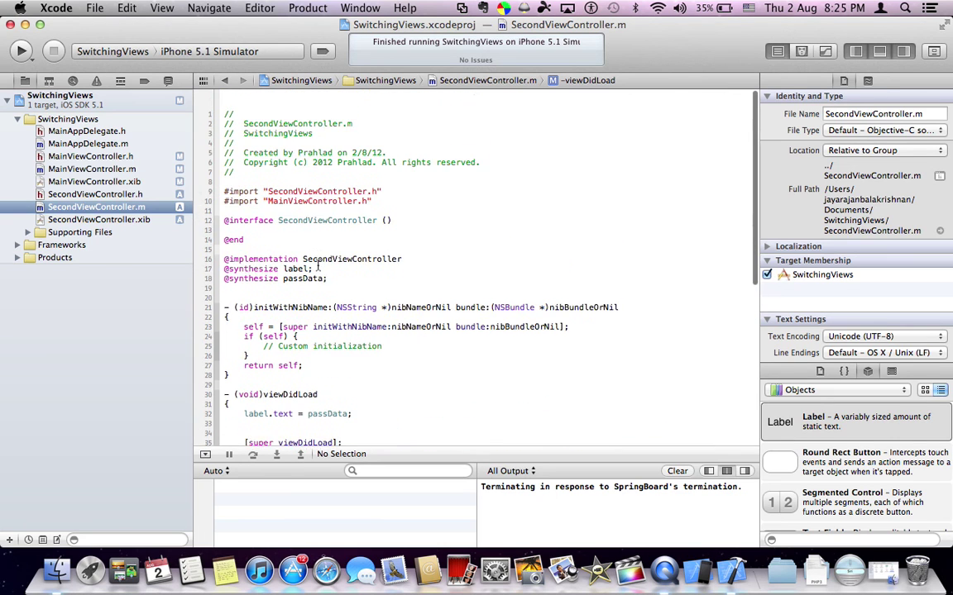
click(153, 182)
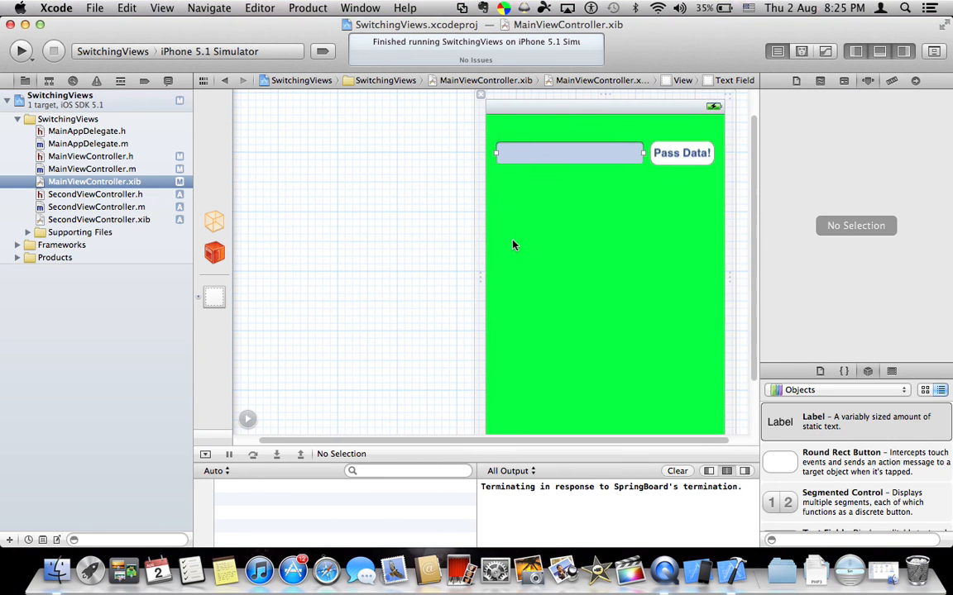
click(878, 52)
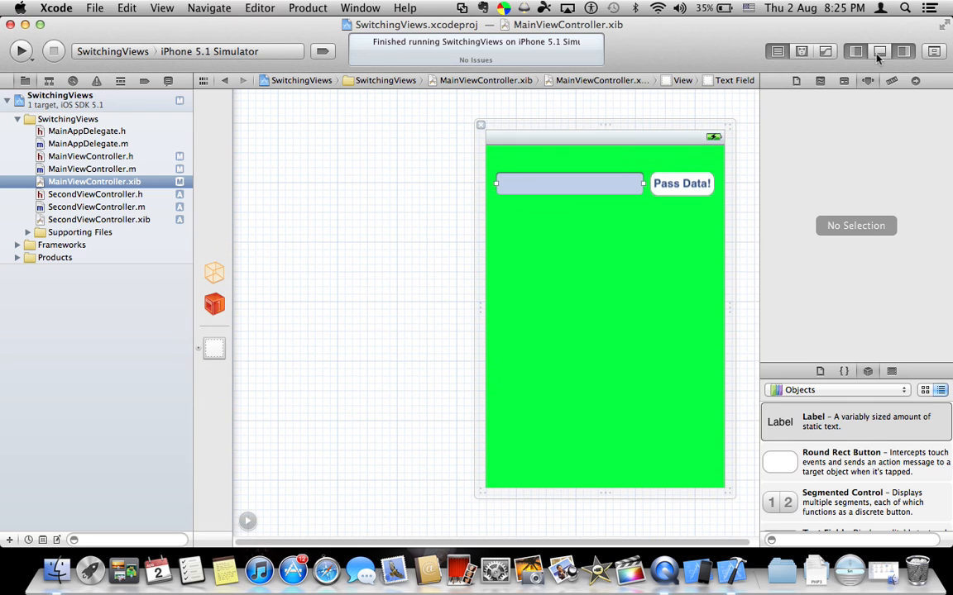